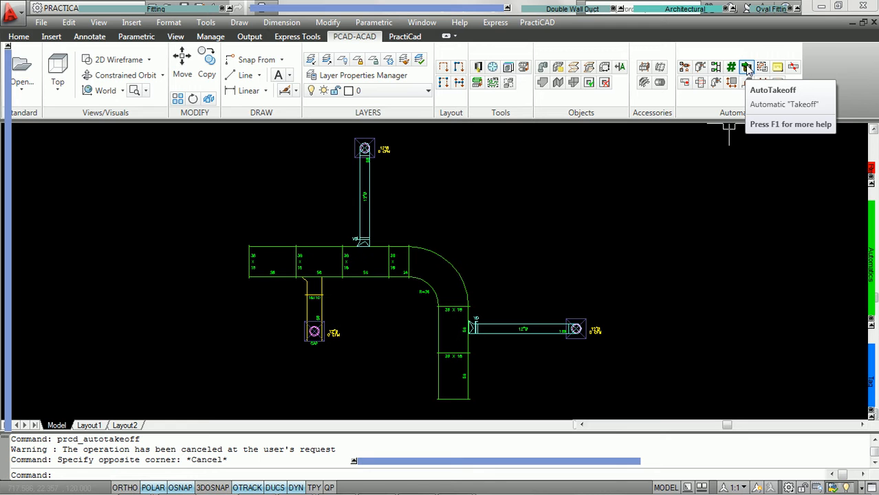
Step: Start AutoTakeoff and look through its export settings for selection, conditions, grouping and takeoff file output
click(747, 68)
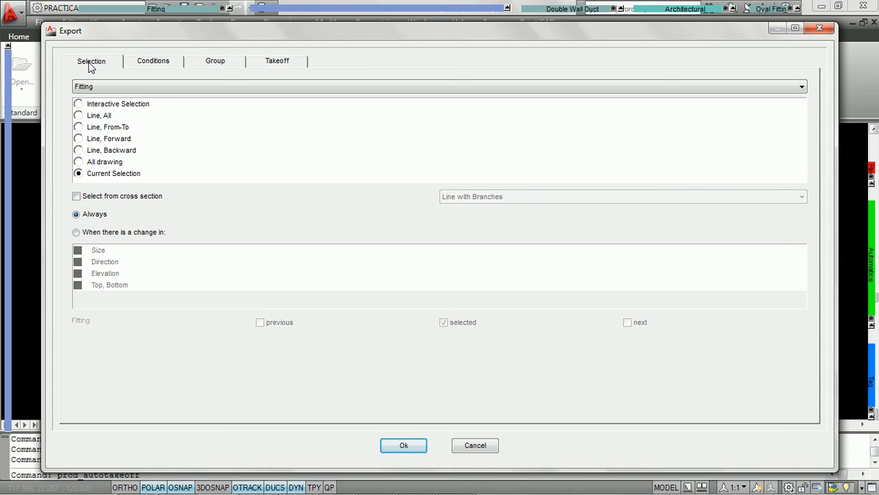
click(148, 61)
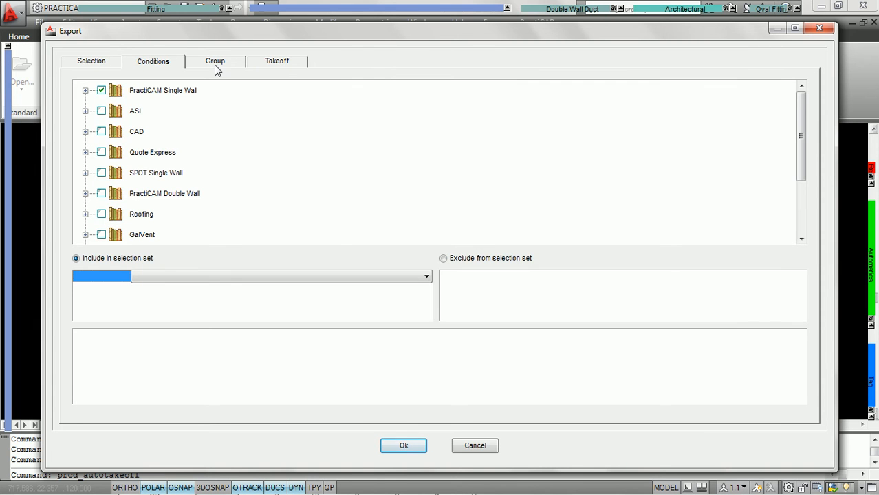
click(215, 66)
click(273, 64)
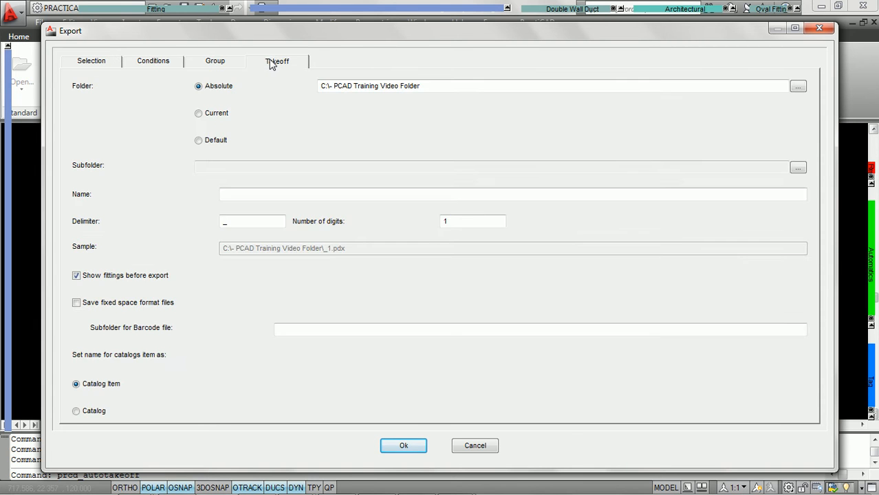
click(84, 66)
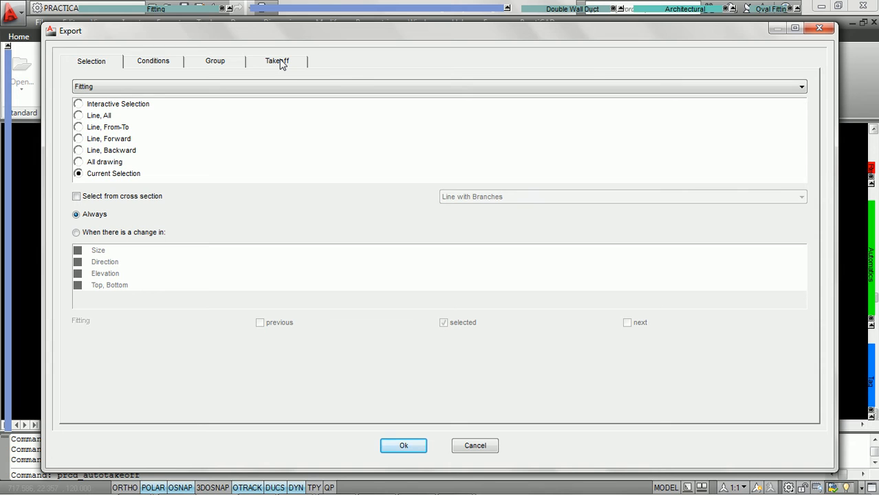
click(215, 62)
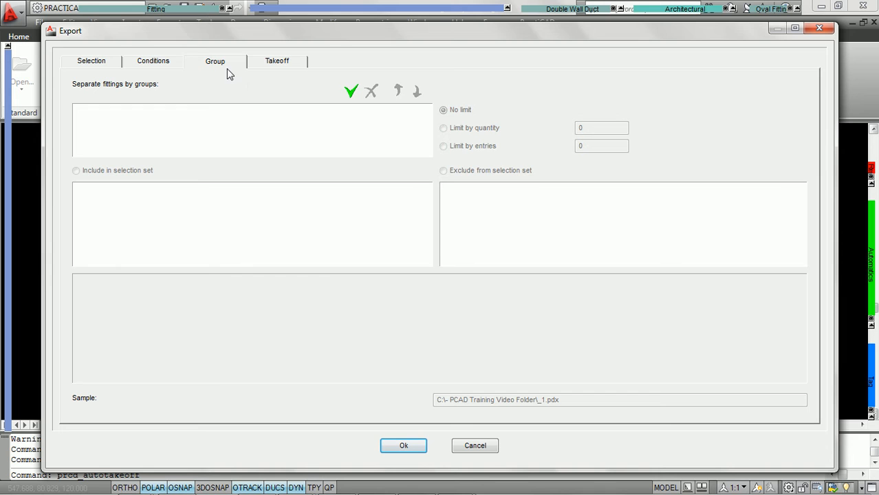
Step: Set the export selection to All drawing and include all the catalogs in the conditions
click(92, 65)
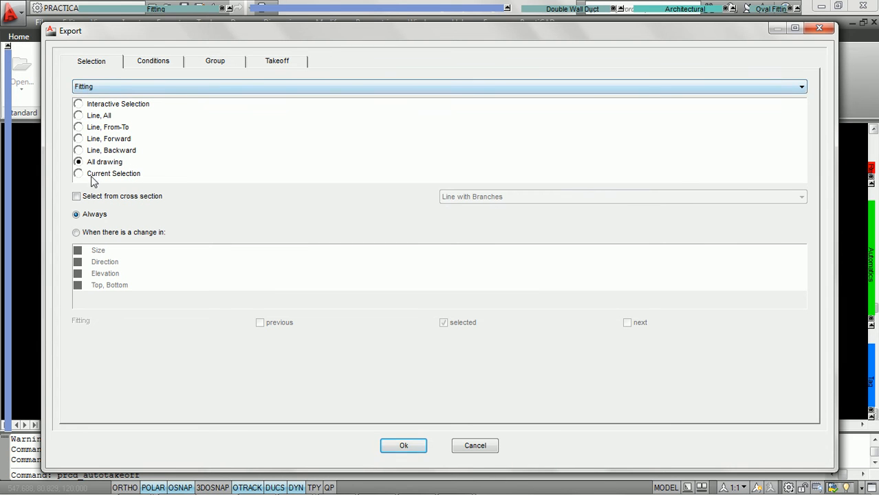
click(147, 67)
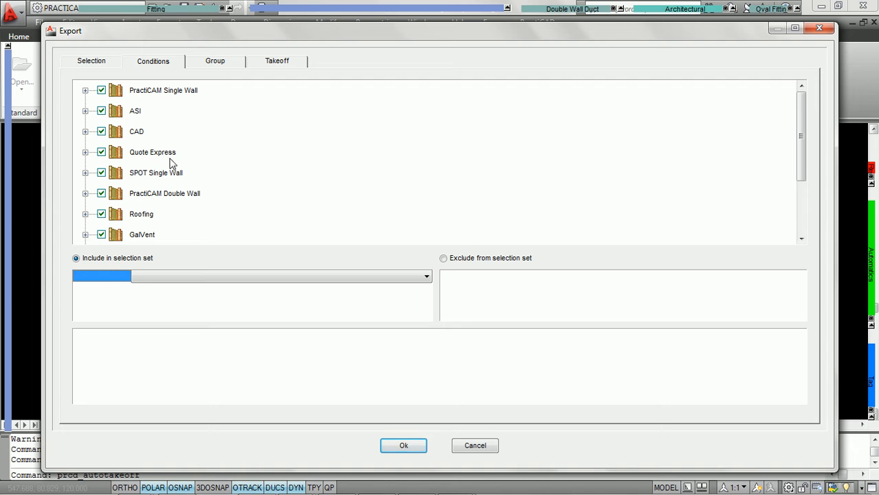
Step: Add a group named ORDER for separating the exported fittings
click(209, 64)
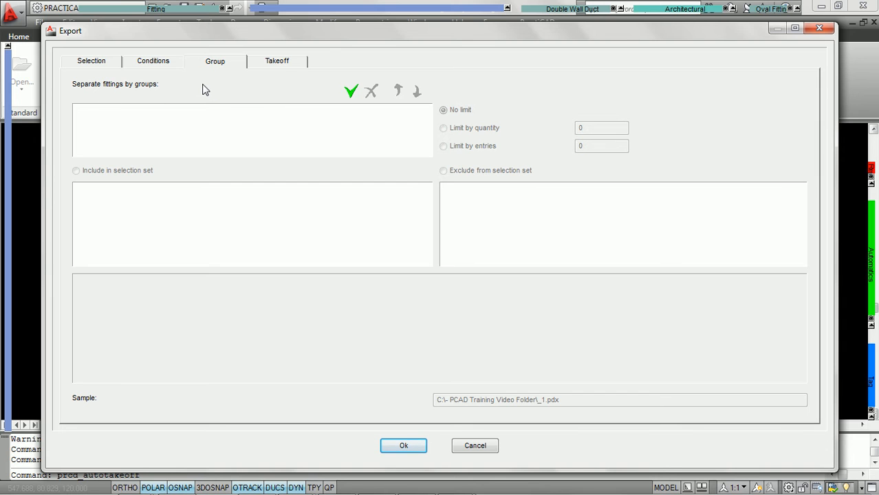
mouse_move(408, 39)
mouse_down()
mouse_move(416, 32)
mouse_move(389, 287)
mouse_move(422, 415)
mouse_move(409, 439)
mouse_up()
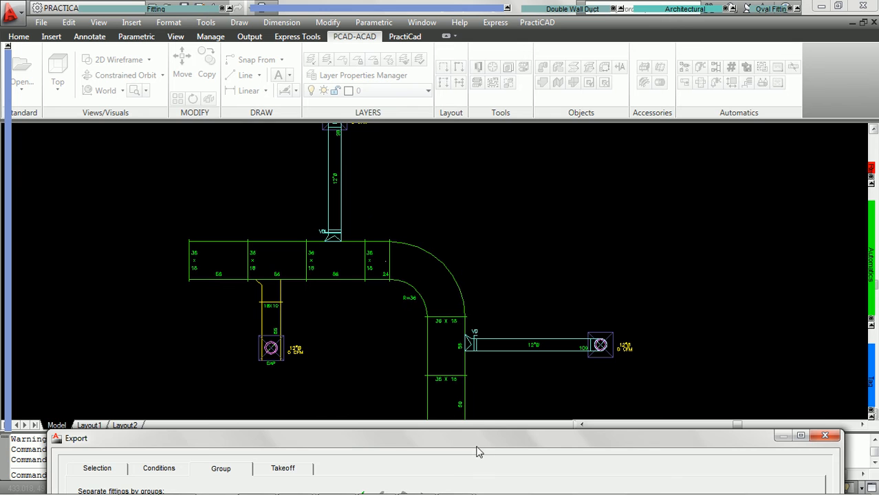
mouse_move(477, 439)
mouse_down()
mouse_move(485, 139)
mouse_move(477, 33)
mouse_up()
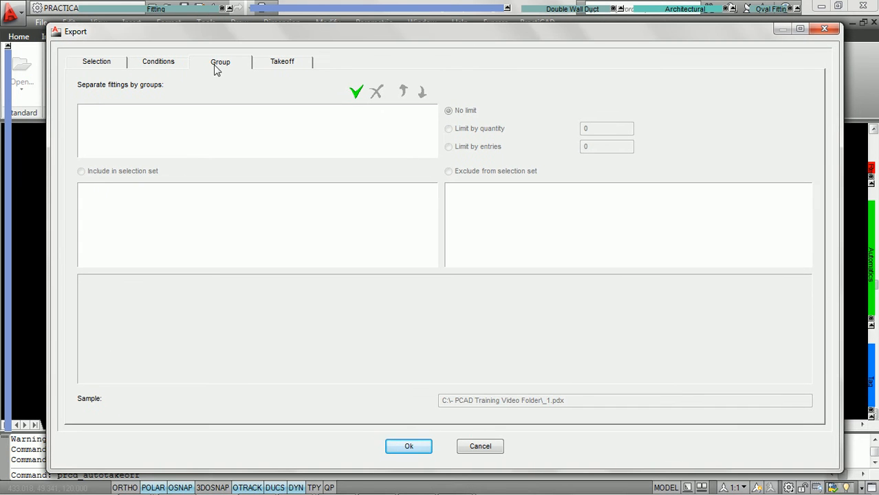
click(357, 94)
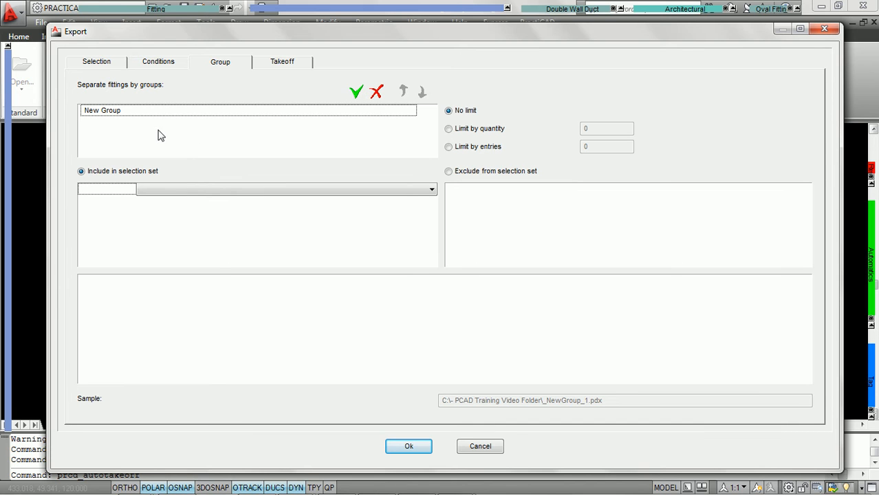
text(ORDER)
key(Return)
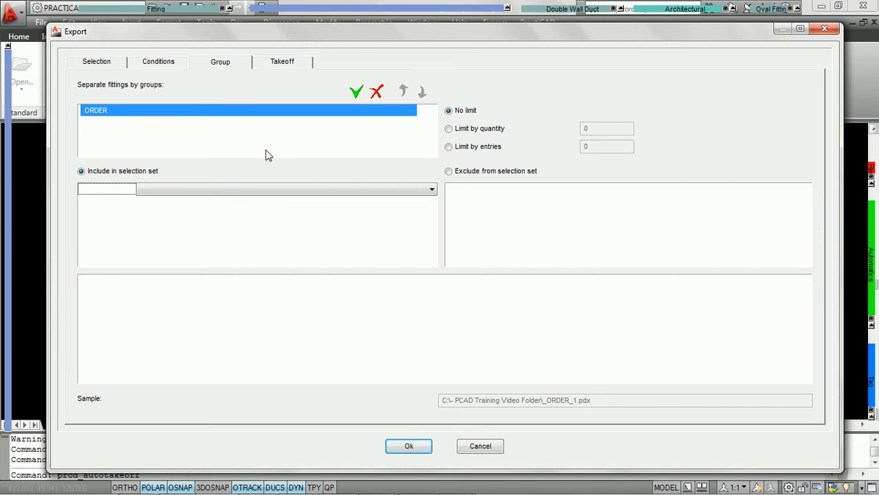
Step: Give the ORDER group an include condition requiring Fabrication to be defined and equal to Order
click(432, 191)
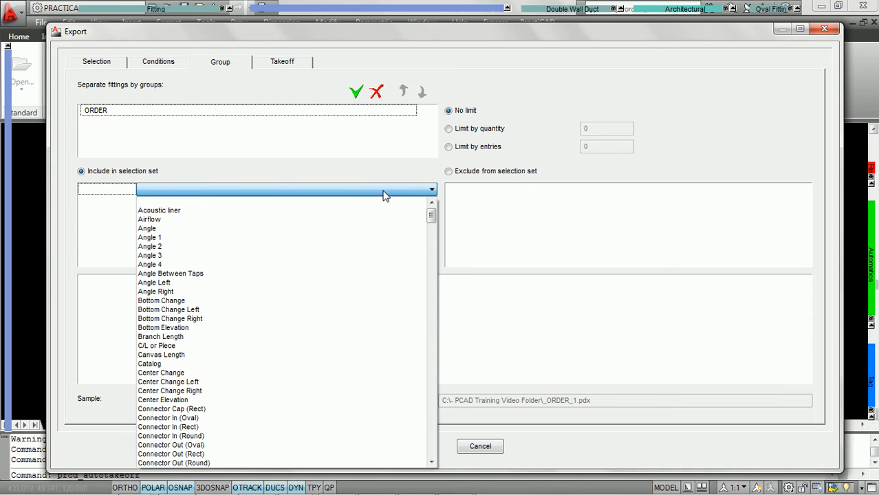
key(f)
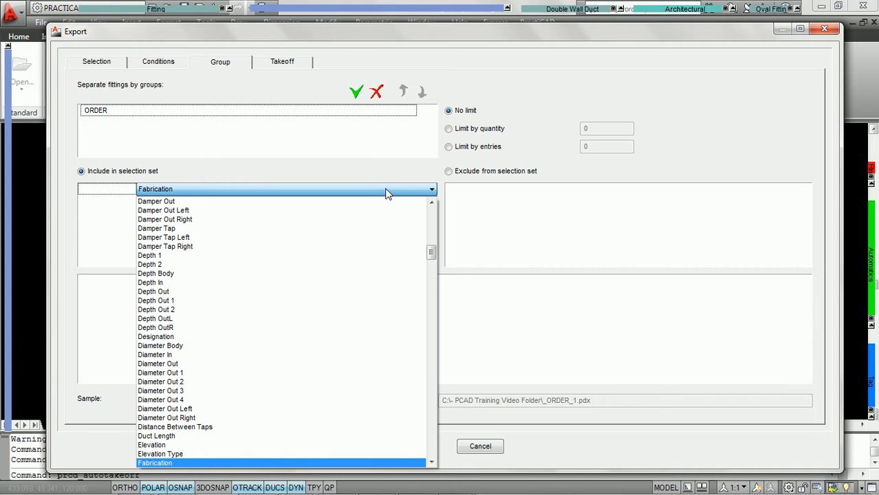
click(165, 189)
click(530, 196)
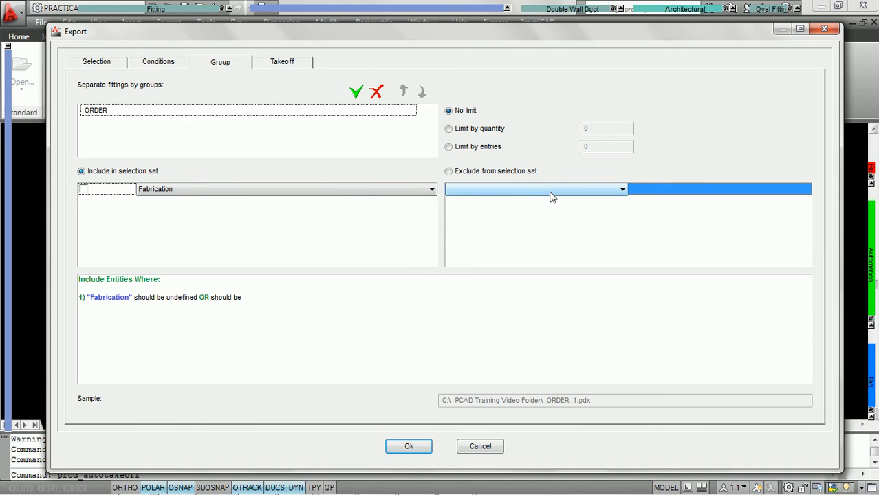
click(538, 196)
click(489, 212)
click(756, 187)
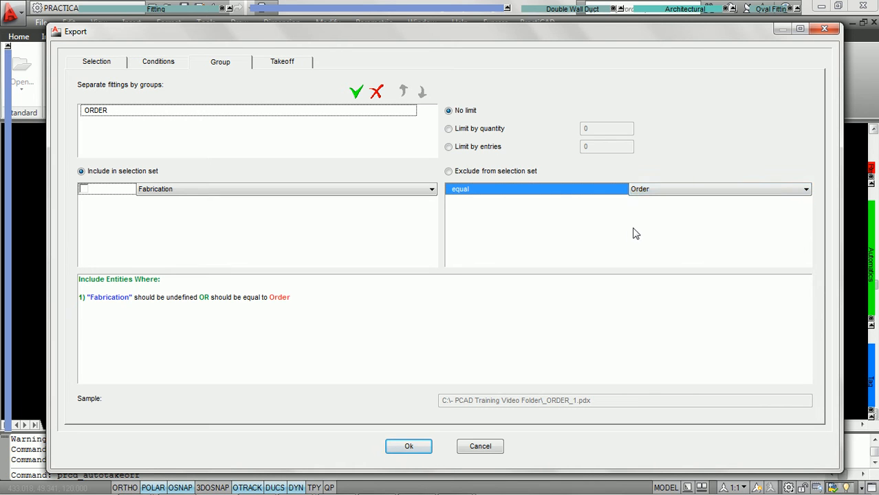
click(85, 189)
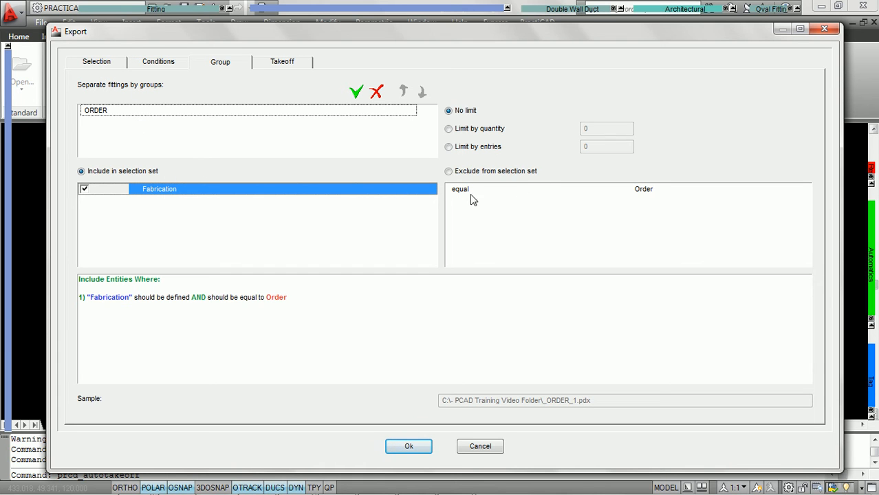
Step: Add a second fitting group named HP
click(356, 93)
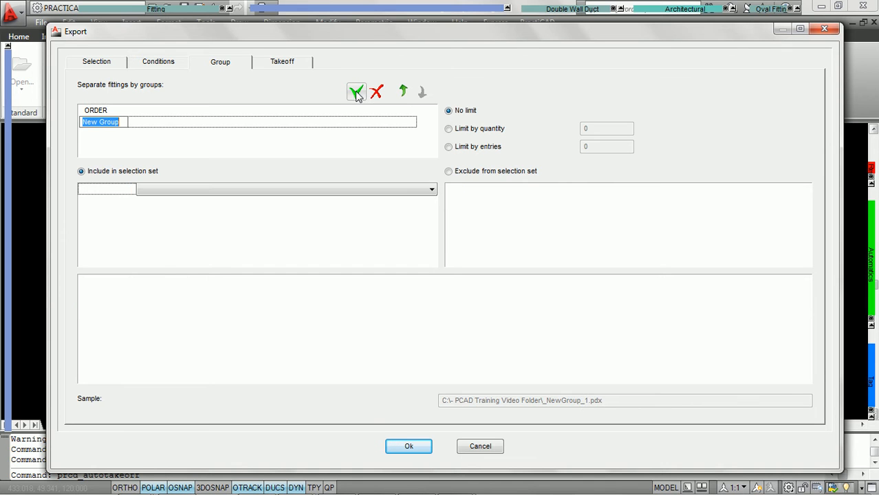
text(HP)
key(Return)
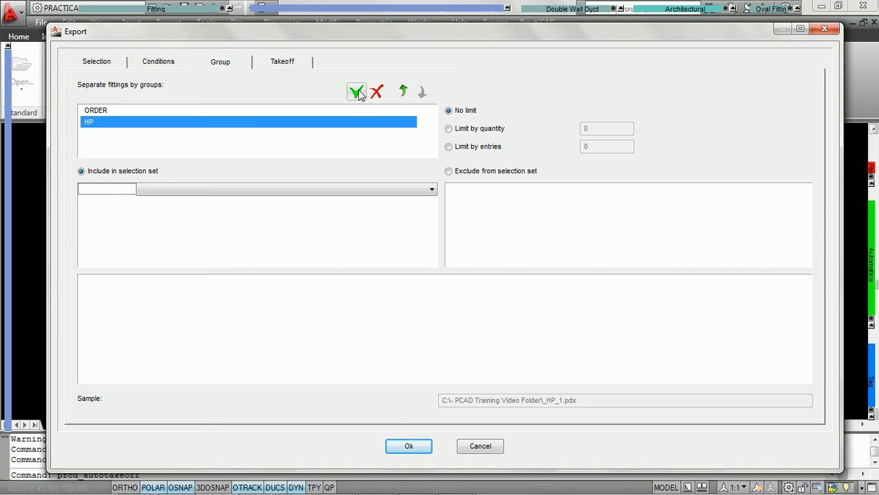
Step: Give the HP group an include condition requiring Specification to be defined and equal to 6" WG
click(432, 192)
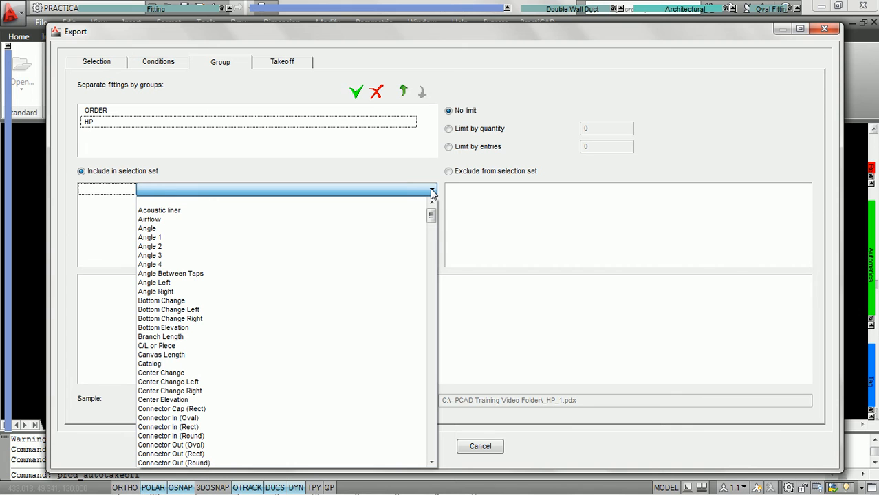
key(s)
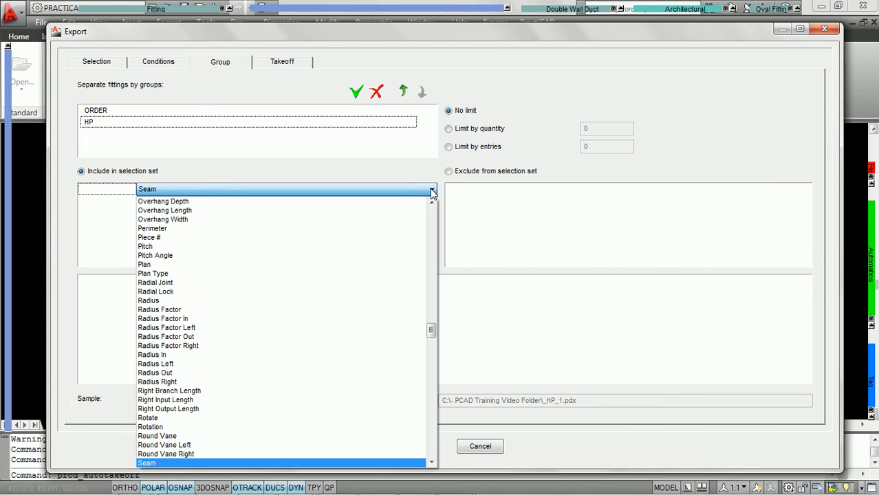
drag(431, 331, 431, 392)
scroll(349, 292, down, 1)
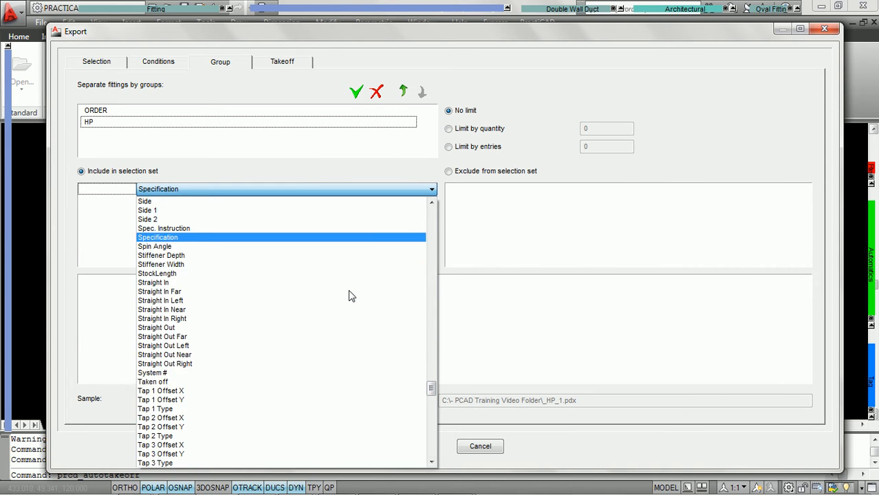
click(624, 188)
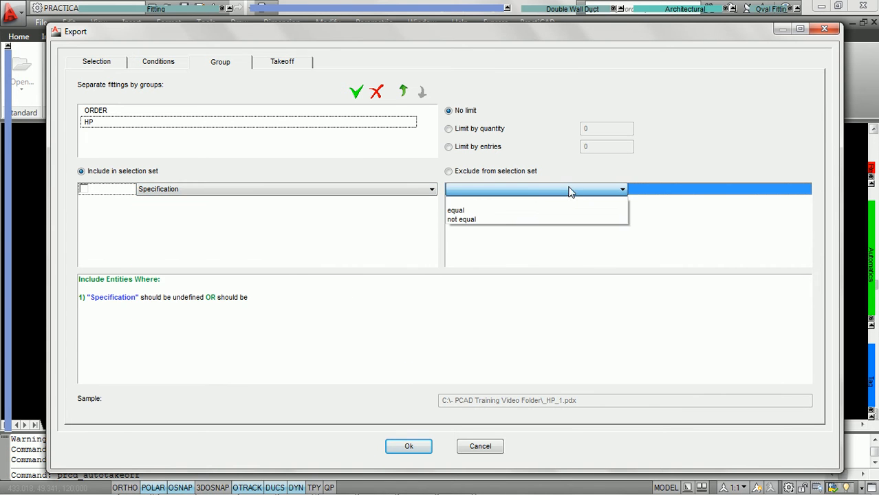
click(500, 213)
click(742, 191)
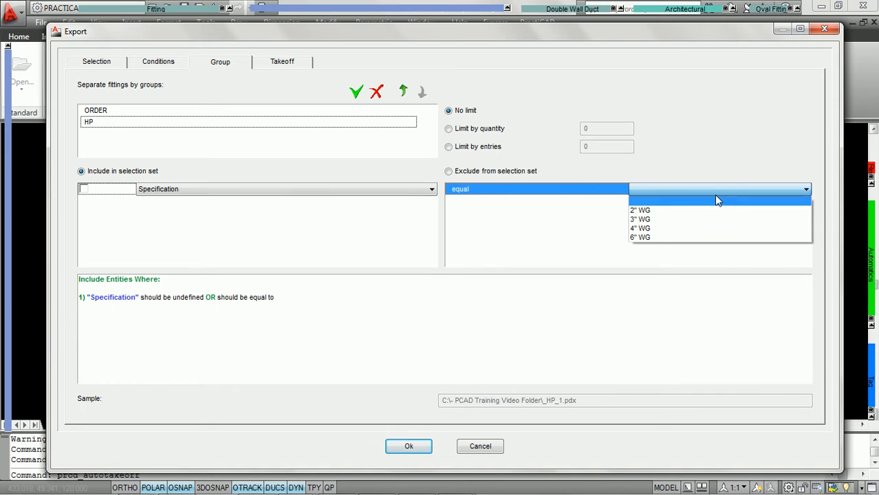
click(634, 238)
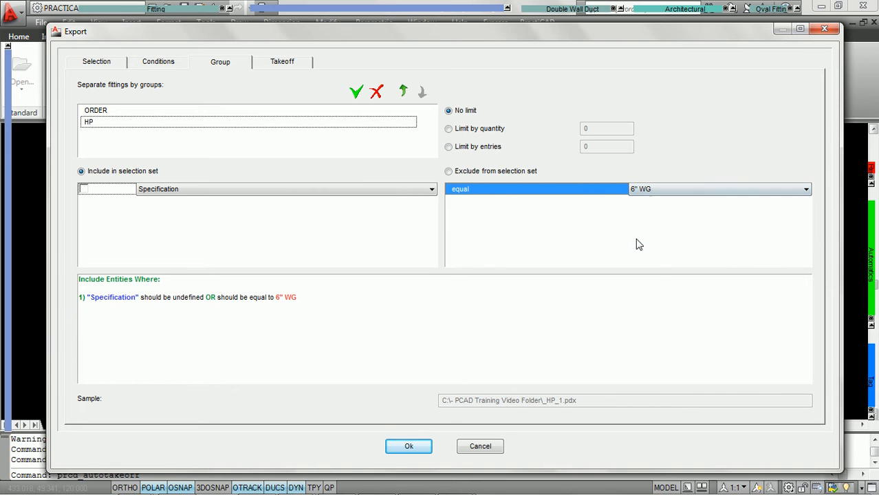
click(83, 190)
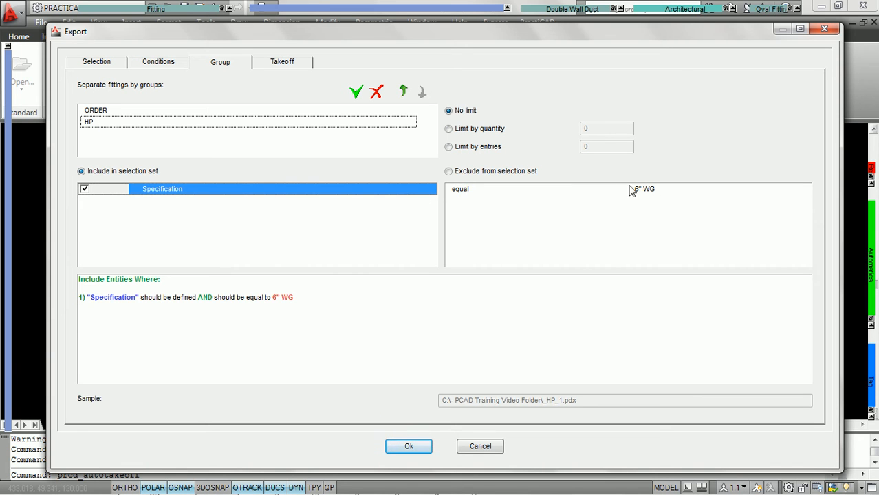
Step: Add a third fitting group named LP
click(356, 93)
click(313, 134)
text(LP)
key(Return)
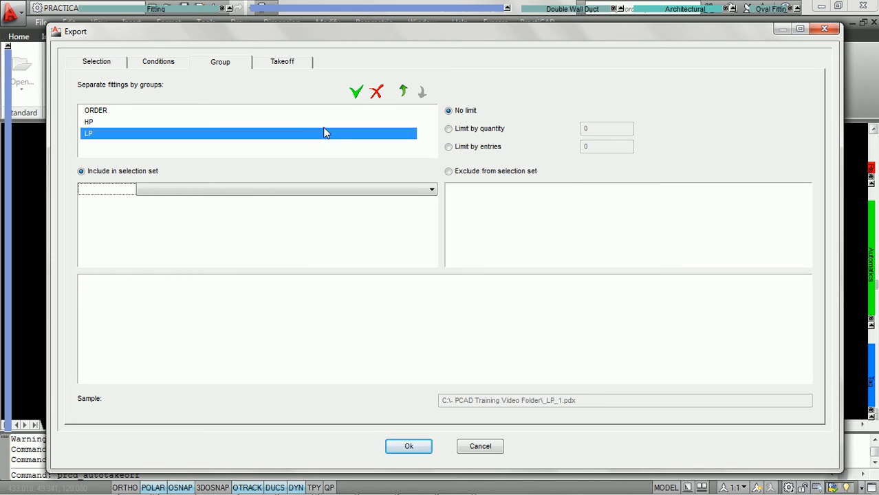
Step: Give the LP group an include condition requiring Specification to be defined and equal to 2" WG
click(431, 190)
key(s)
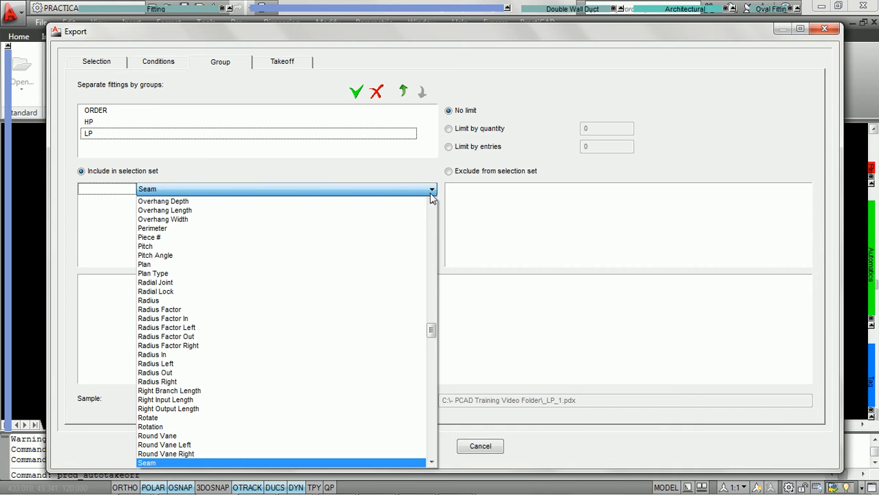
drag(433, 332, 425, 385)
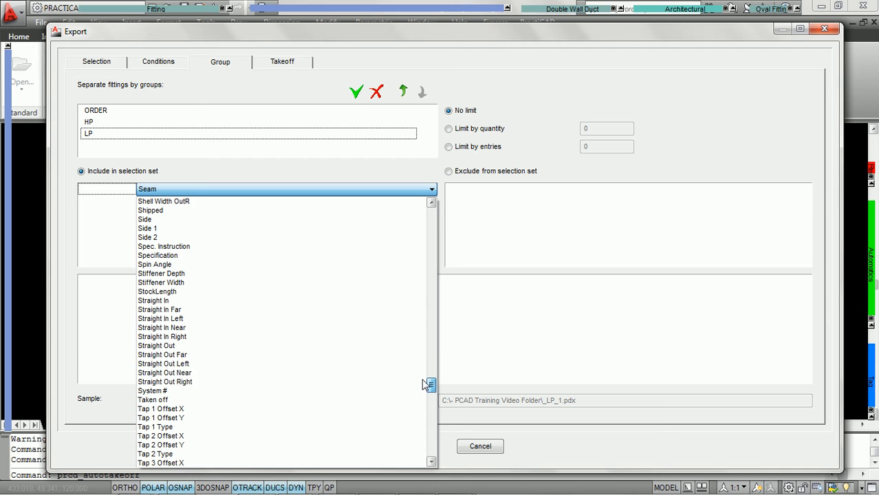
click(367, 256)
click(506, 189)
click(507, 207)
click(795, 190)
click(702, 208)
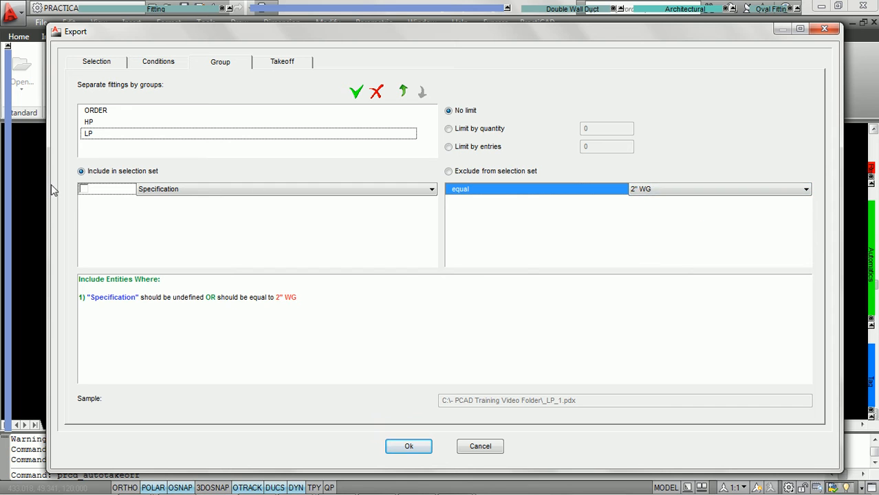
click(84, 189)
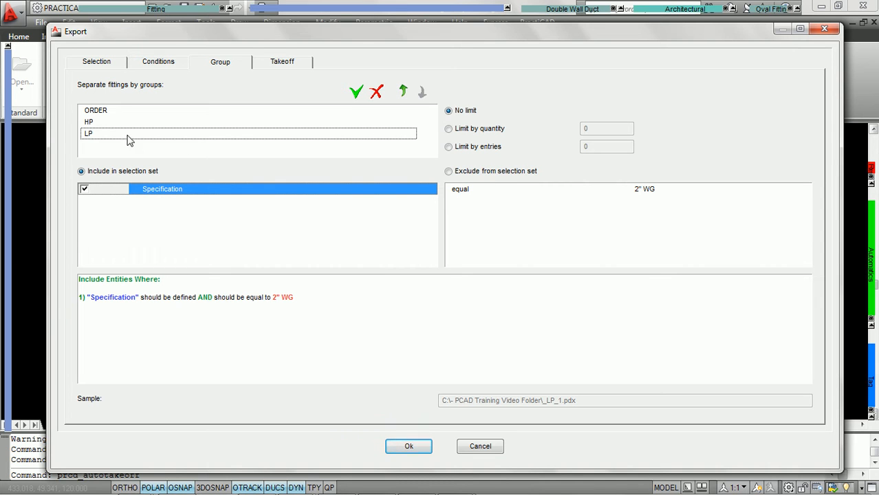
Step: Move the LP group up one place in the group order and back down
click(404, 92)
click(422, 92)
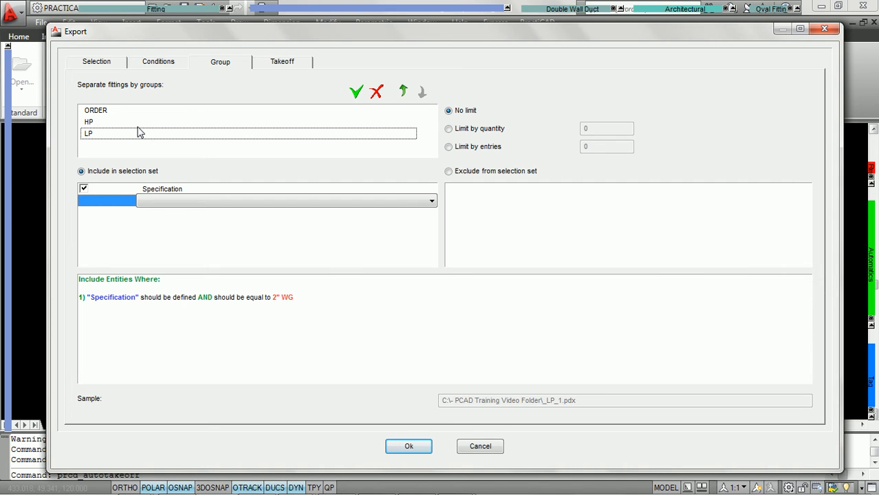
Step: Review the include conditions of the ORDER and HP groups
click(96, 112)
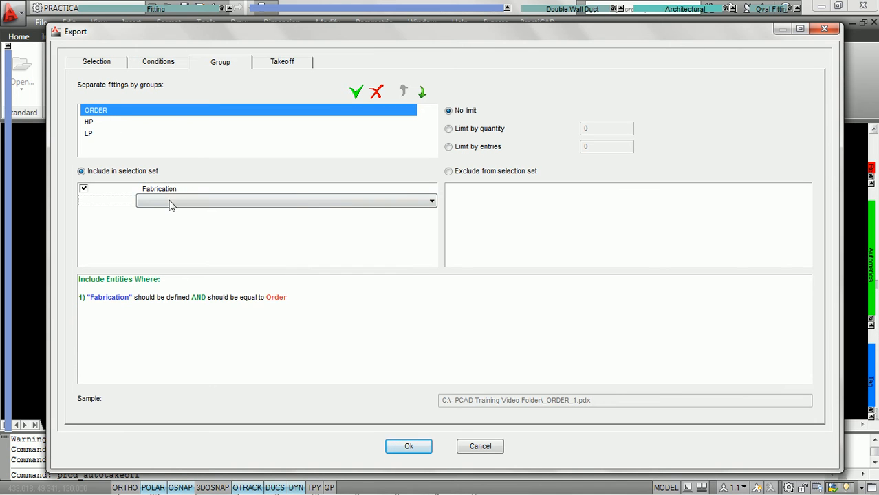
click(90, 126)
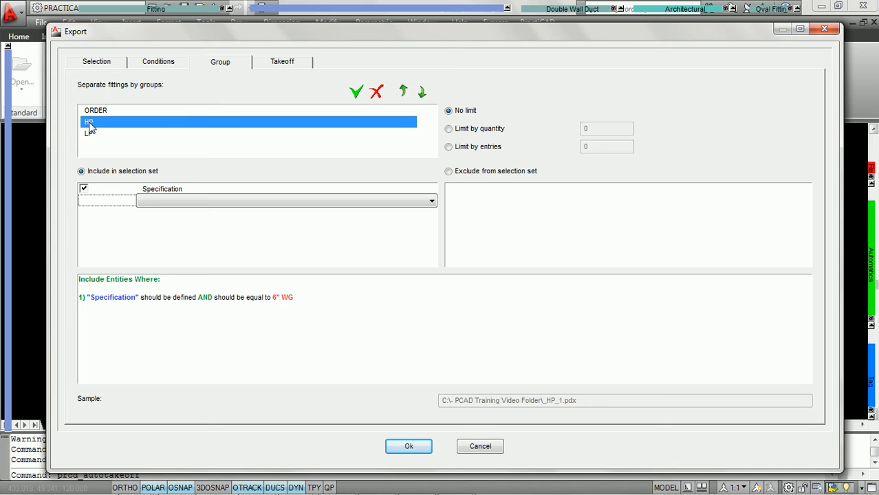
click(177, 188)
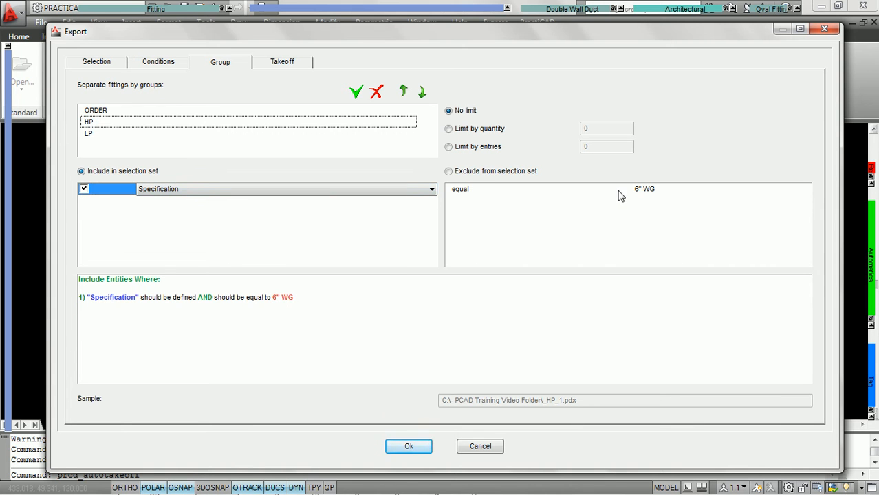
Step: Accept the group setup, check the ORDER and LP fitting lists in the preview, and export the groups to their .pdx files
click(89, 135)
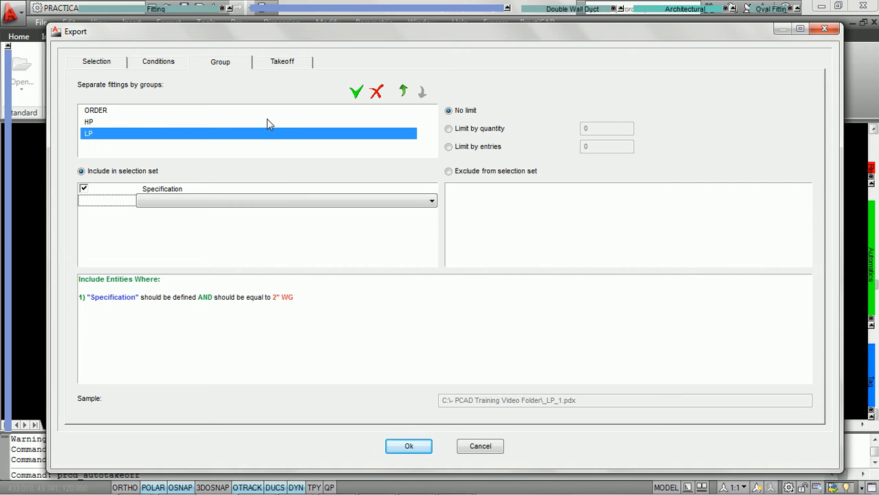
click(411, 447)
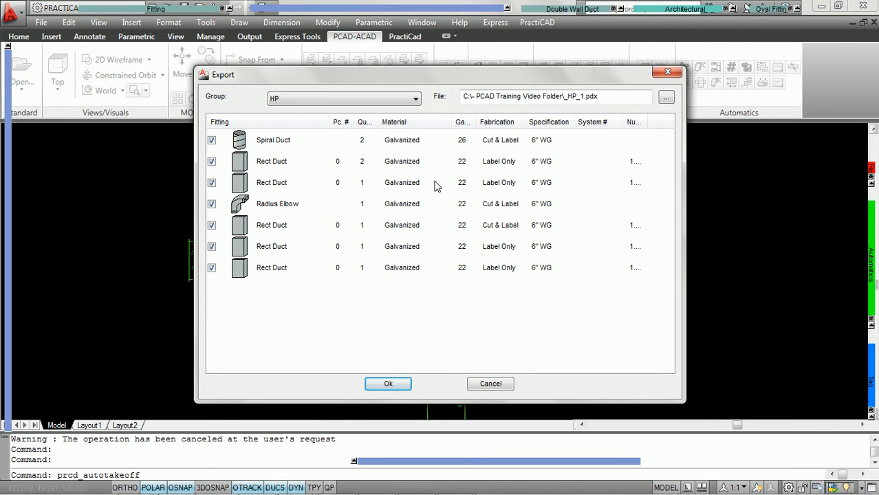
click(416, 100)
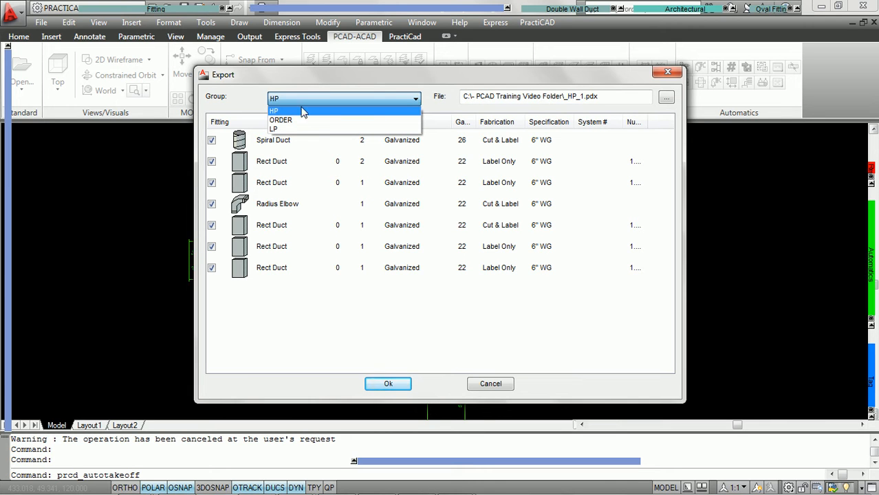
click(287, 122)
click(318, 99)
click(289, 129)
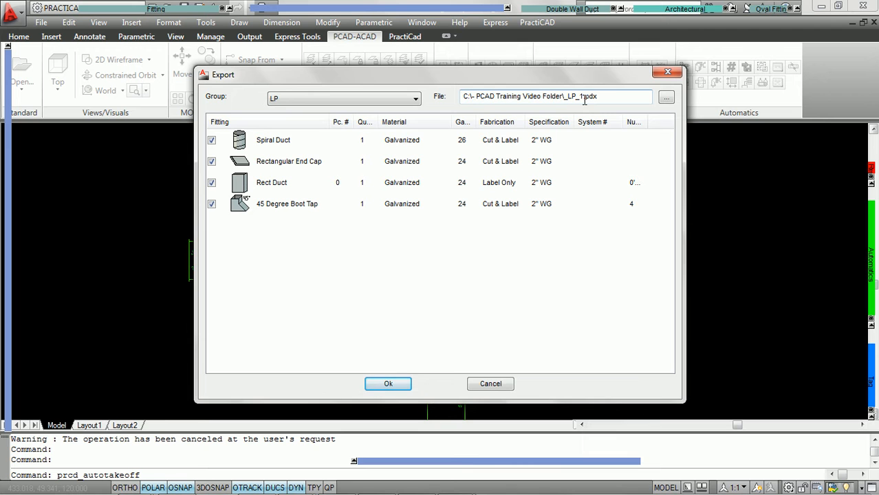
click(387, 385)
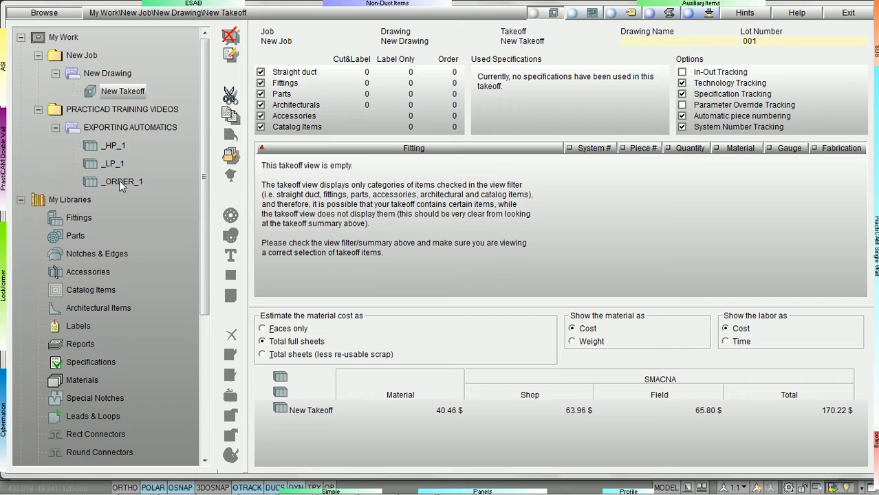
Step: Switch to the takeoff program and examine the _HP_1, _LP_1 and _ORDER_1 takeoffs under EXPORTING AUTOMATICS
click(114, 147)
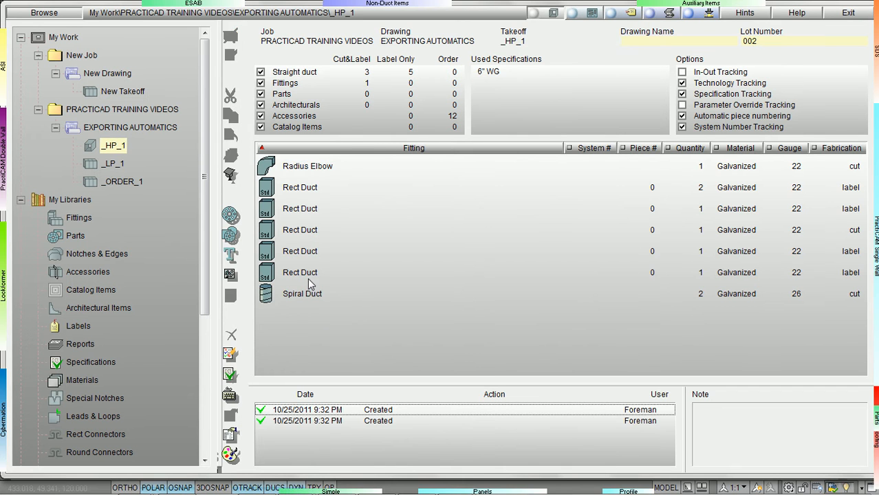
click(113, 163)
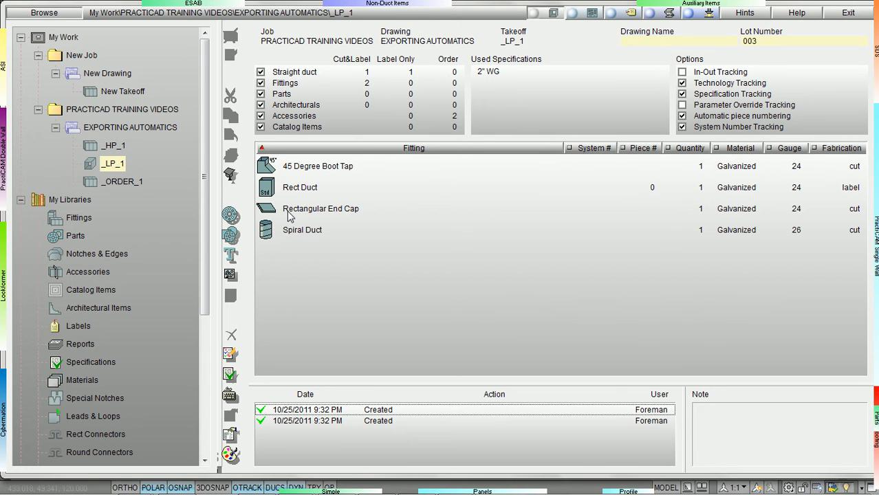
click(122, 180)
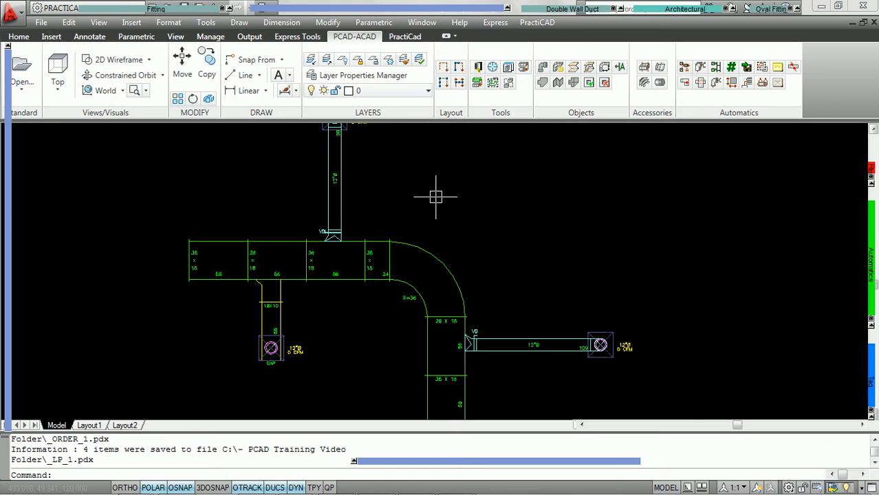
Step: Reopen the AutoTakeoff export in the drawing and review the include conditions of the ORDER and HP groups
mouse_move(380, 8)
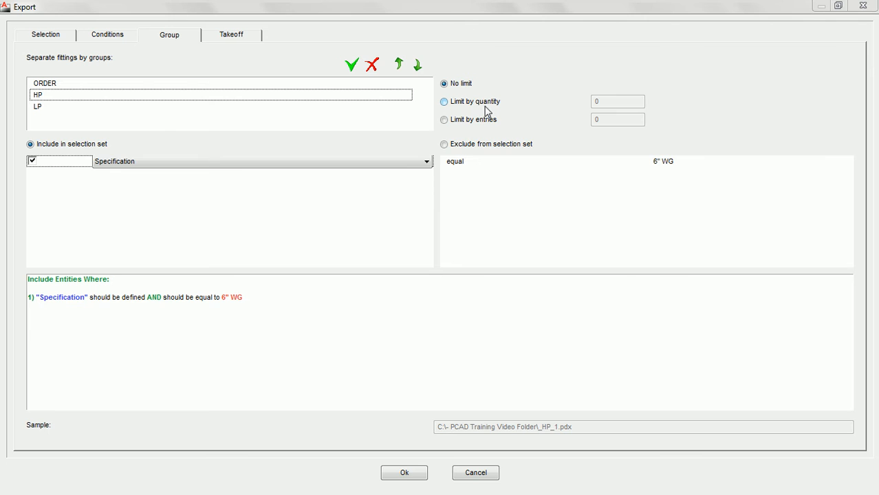
click(315, 85)
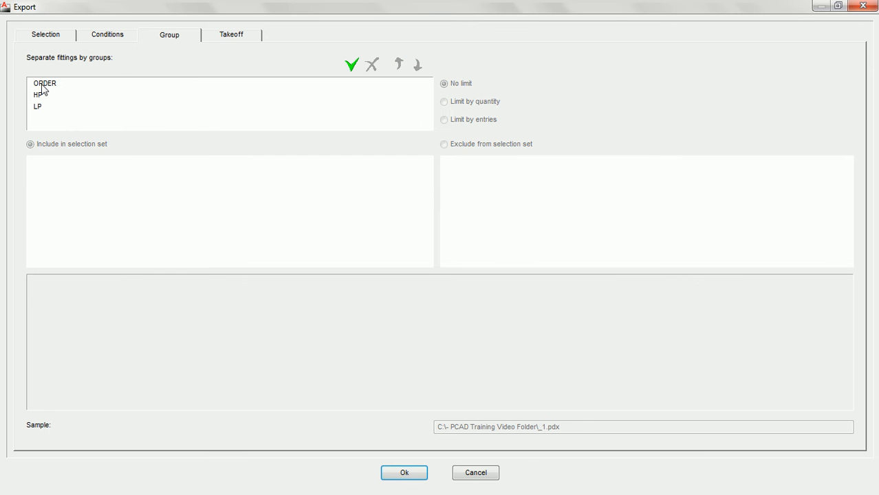
click(43, 85)
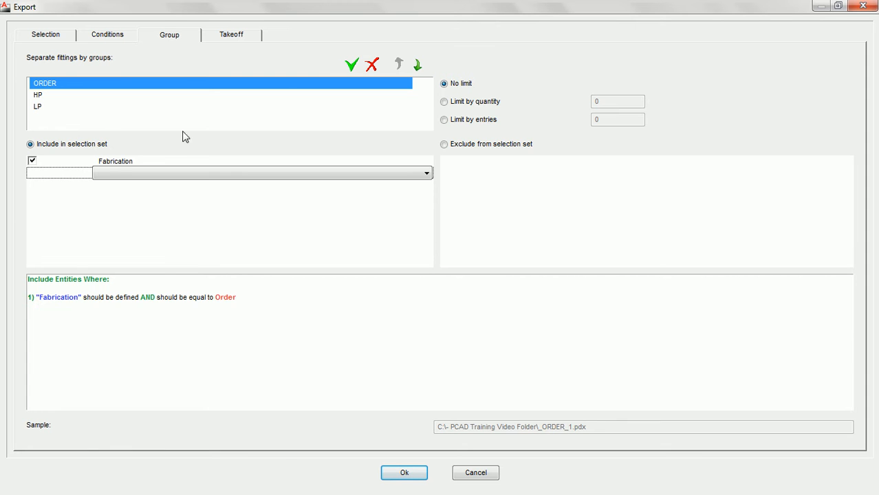
click(41, 97)
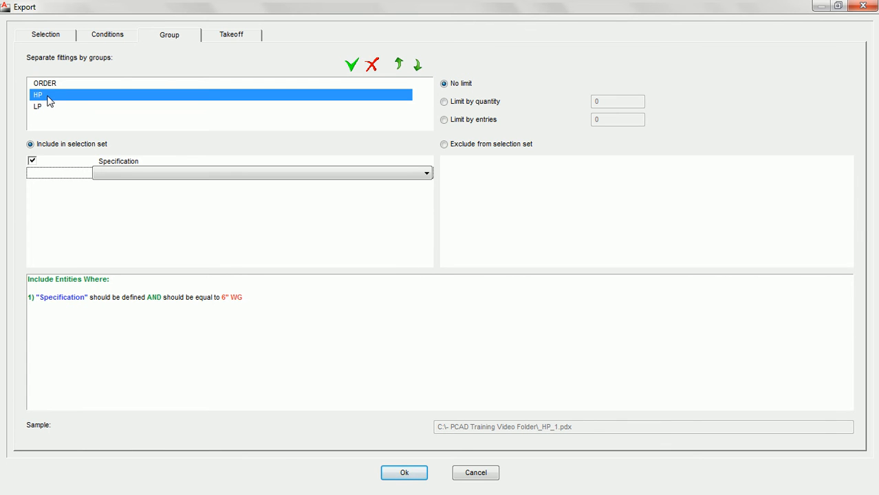
click(143, 163)
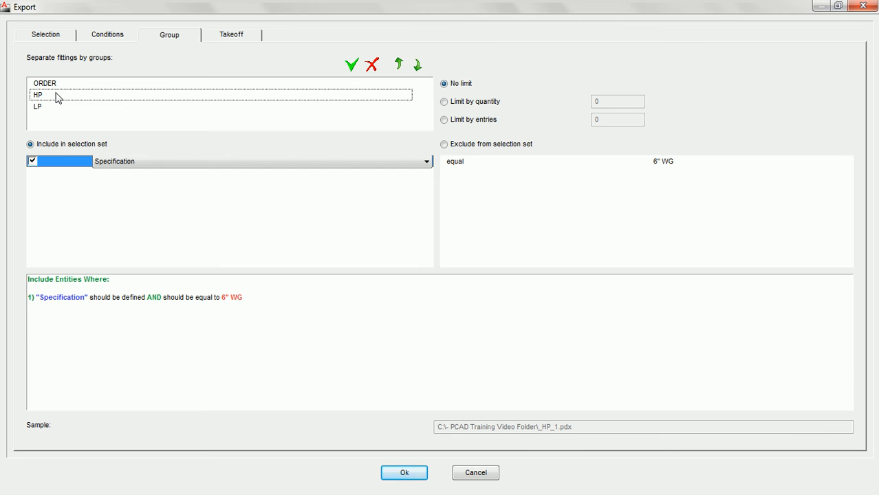
Step: Preview the HP group's fittings with the Quantity column widened, and cancel the export
click(405, 475)
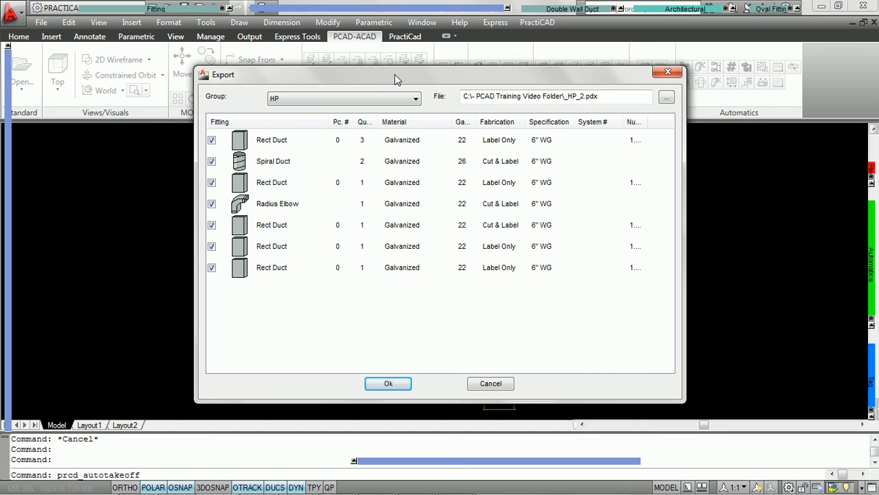
click(415, 101)
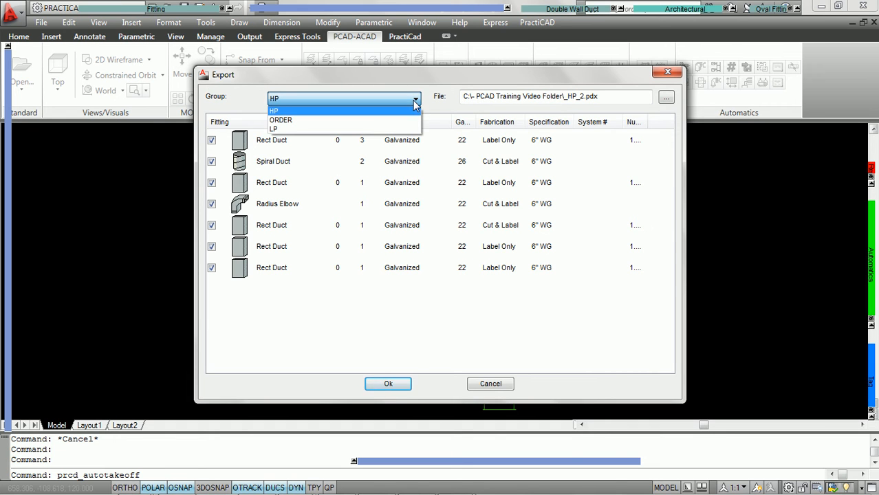
click(390, 103)
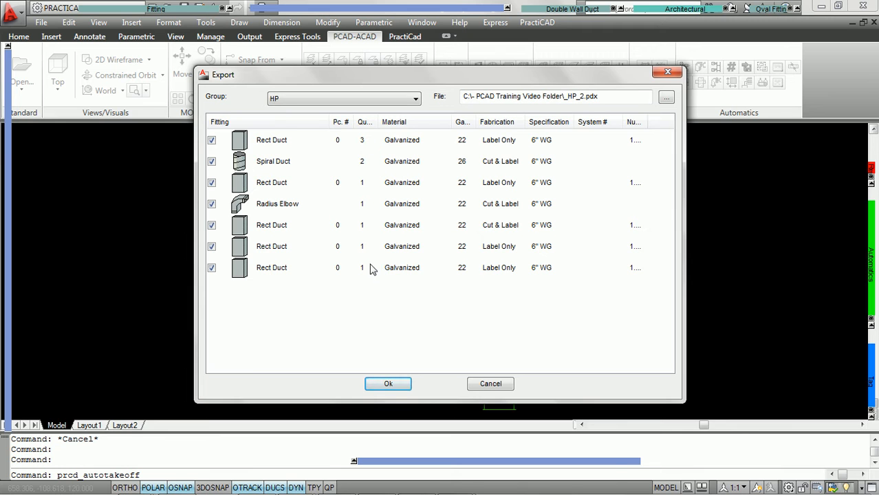
drag(381, 126, 394, 123)
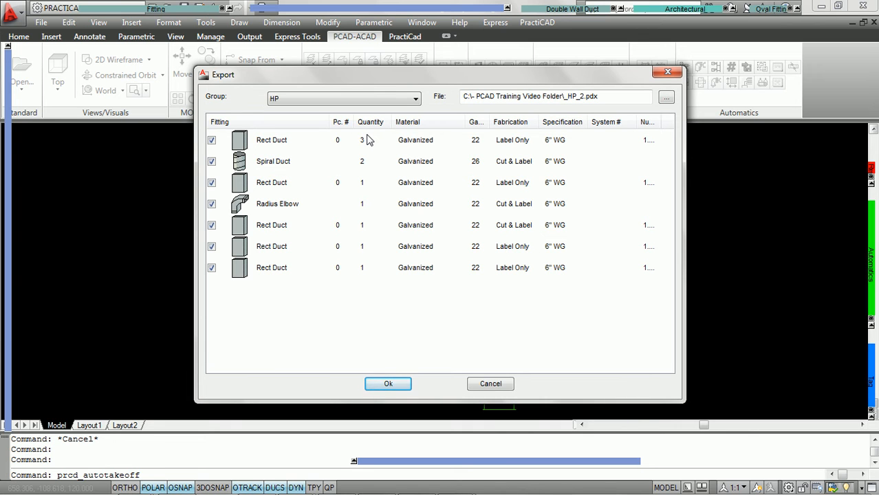
click(491, 383)
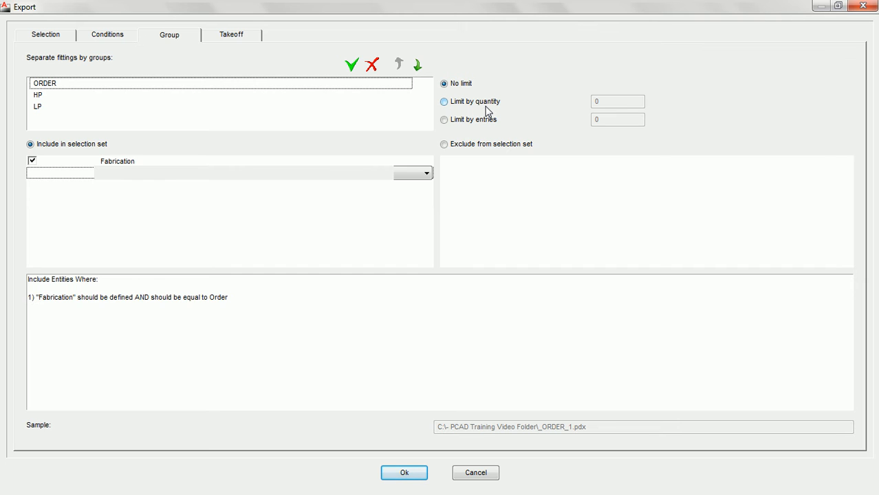
Step: Limit the HP group by quantity to 5 and generate the export preview
click(38, 96)
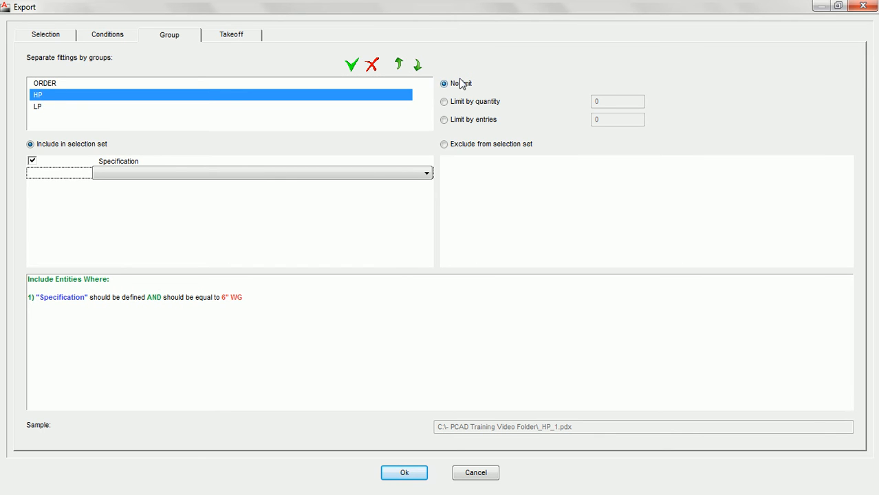
click(444, 102)
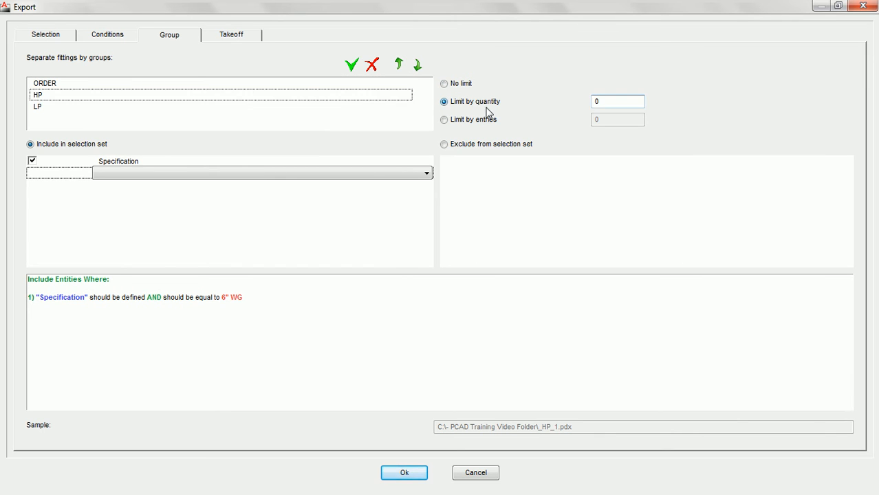
double_click(599, 102)
text(5)
click(404, 474)
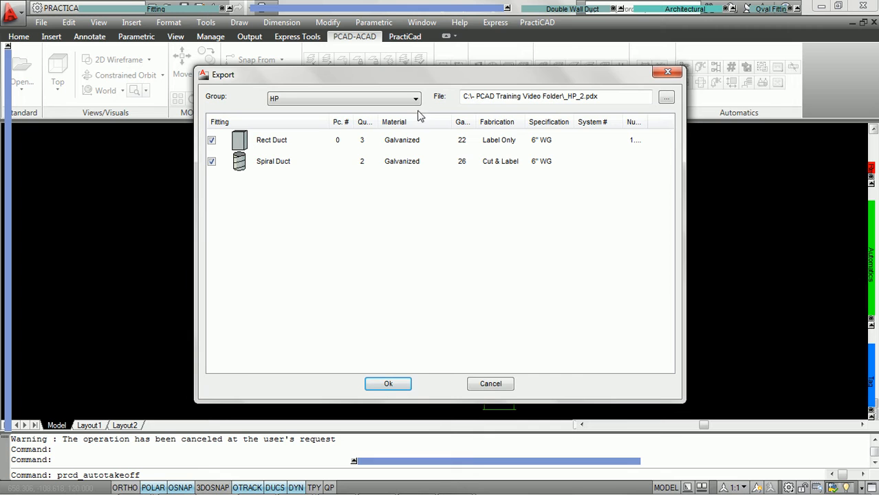
Step: Check how the quantity limit splits the HP group and examine the second HP group in the preview
click(416, 100)
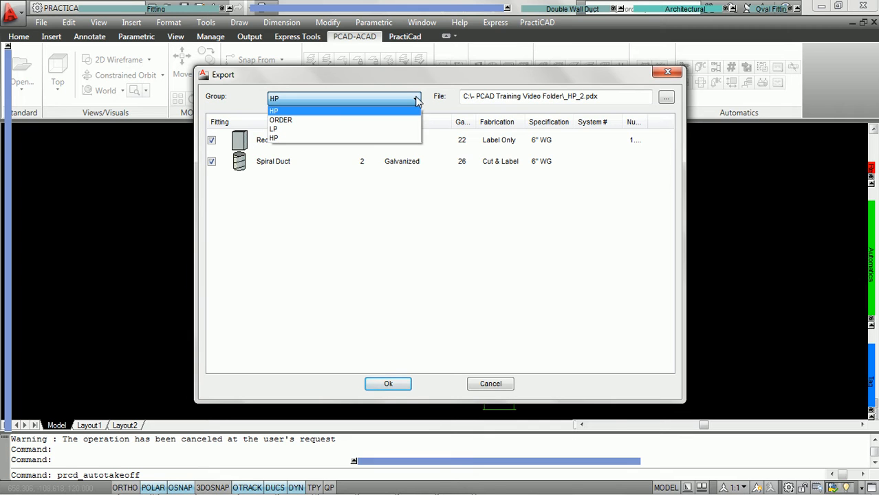
click(406, 111)
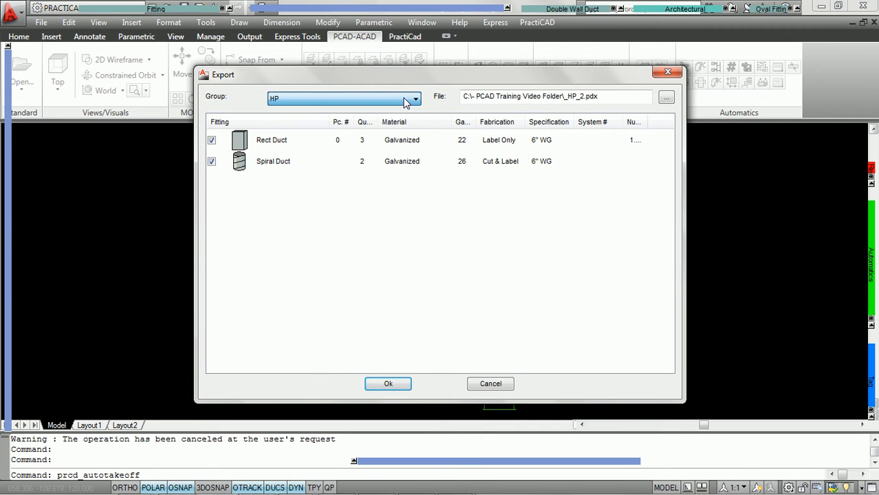
click(311, 100)
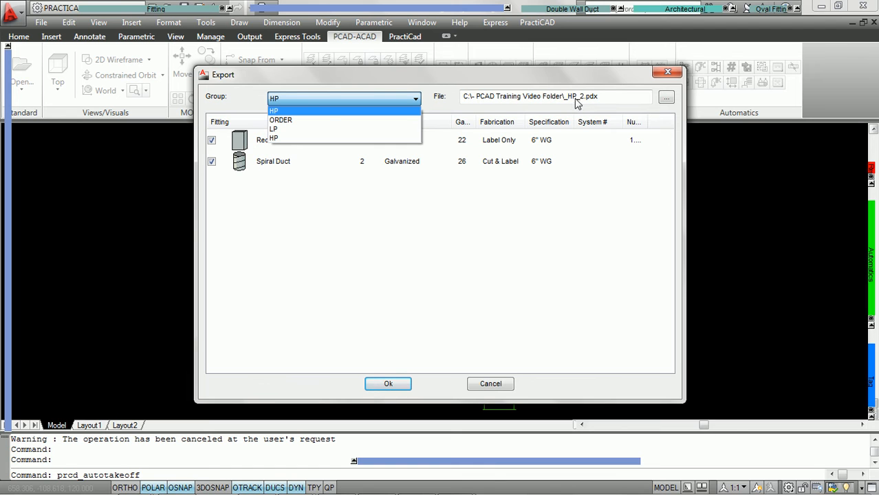
click(445, 115)
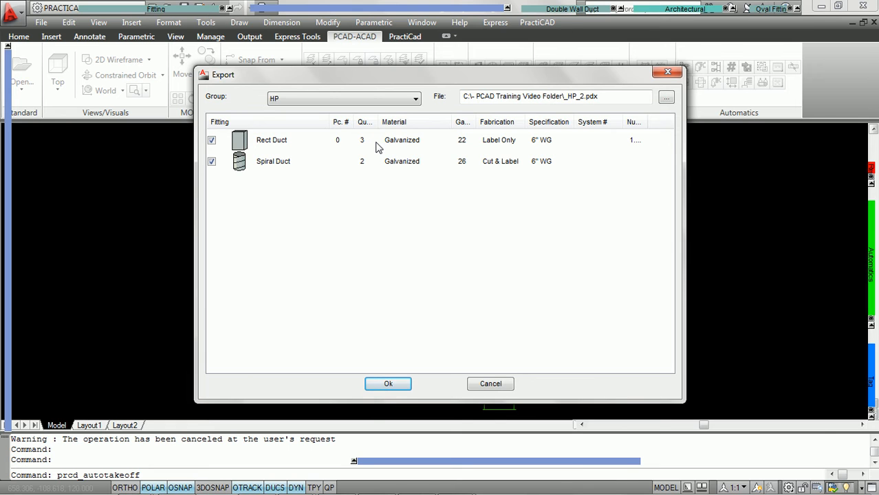
click(390, 100)
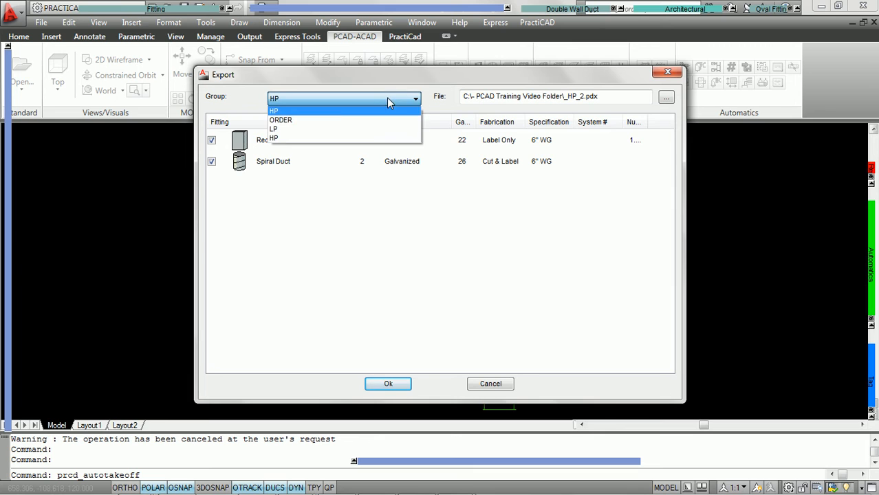
click(280, 138)
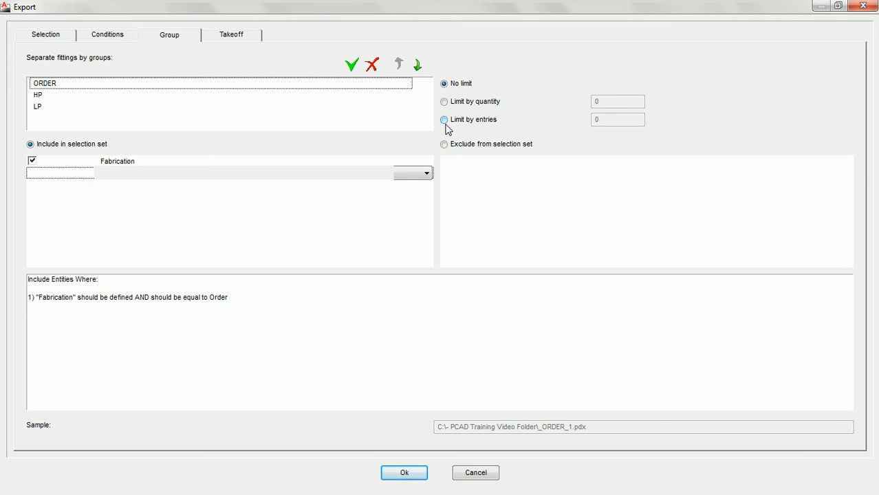
Step: Reset the HP group's quantity limit to 0, limit the group to 5 entries instead, and generate the export preview
click(450, 127)
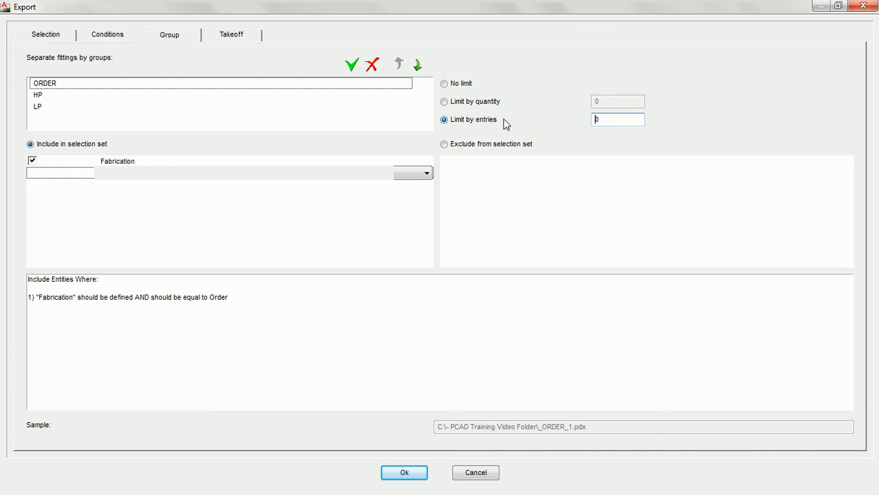
click(38, 97)
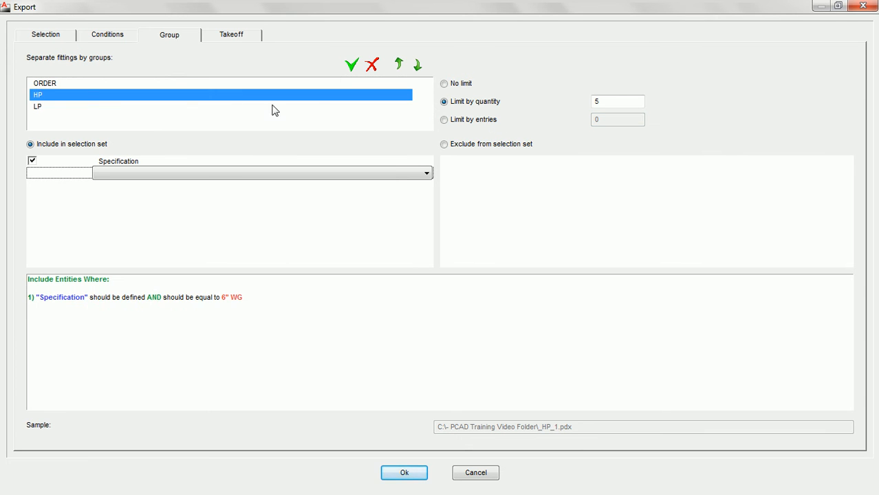
double_click(612, 102)
text(0)
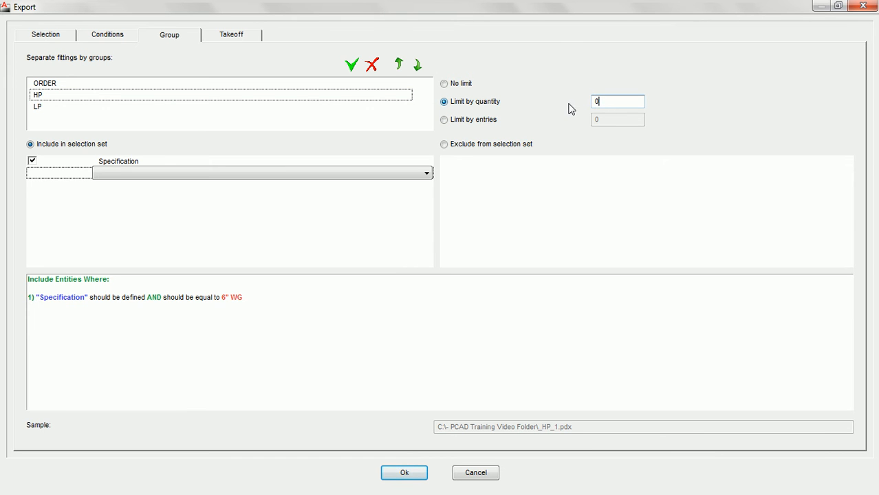
click(445, 120)
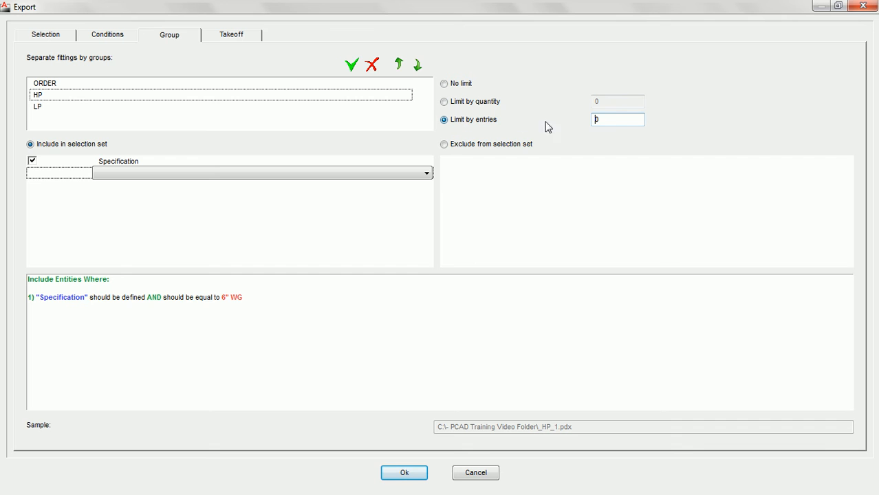
double_click(612, 118)
click(413, 475)
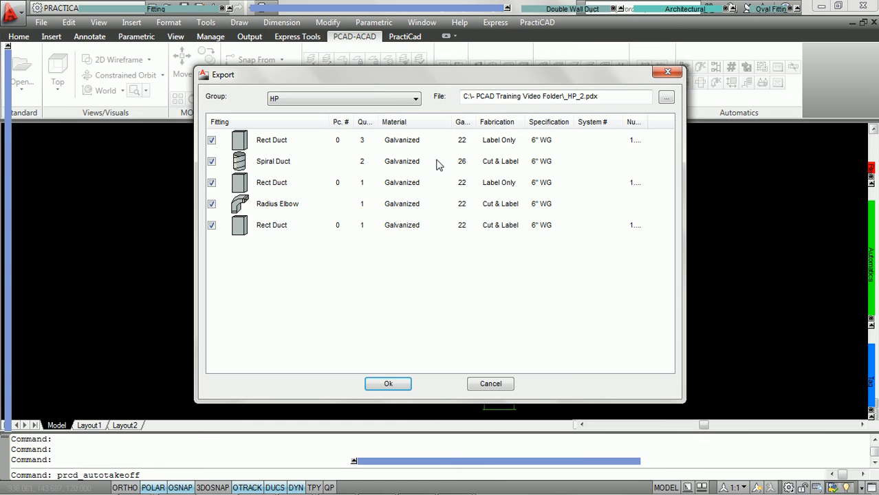
Step: Check how the entry limit splits the HP group in the export preview and view the second HP group
click(415, 100)
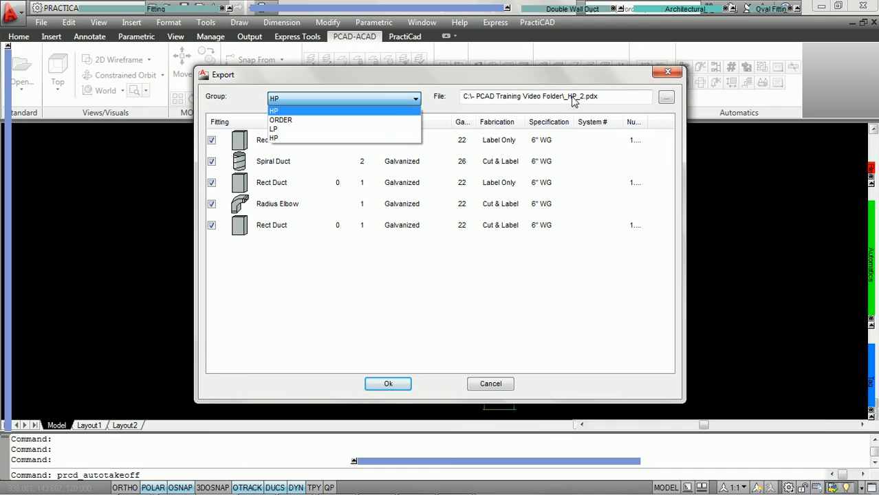
click(426, 248)
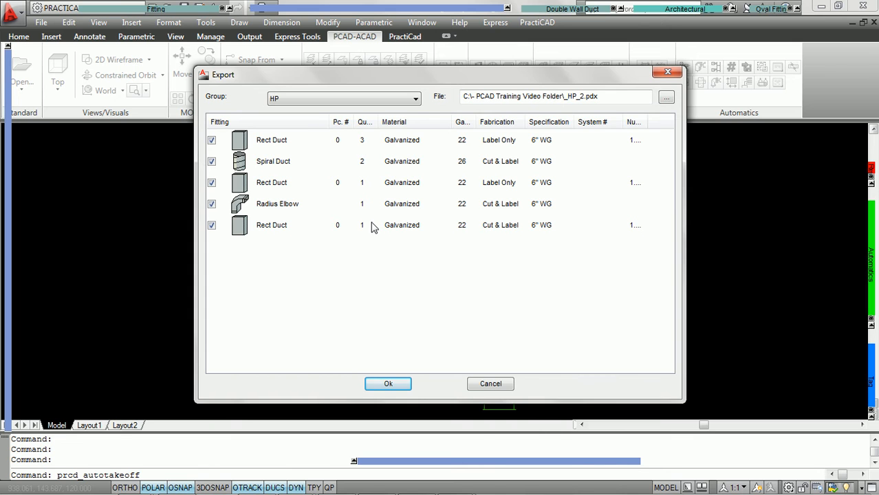
click(415, 99)
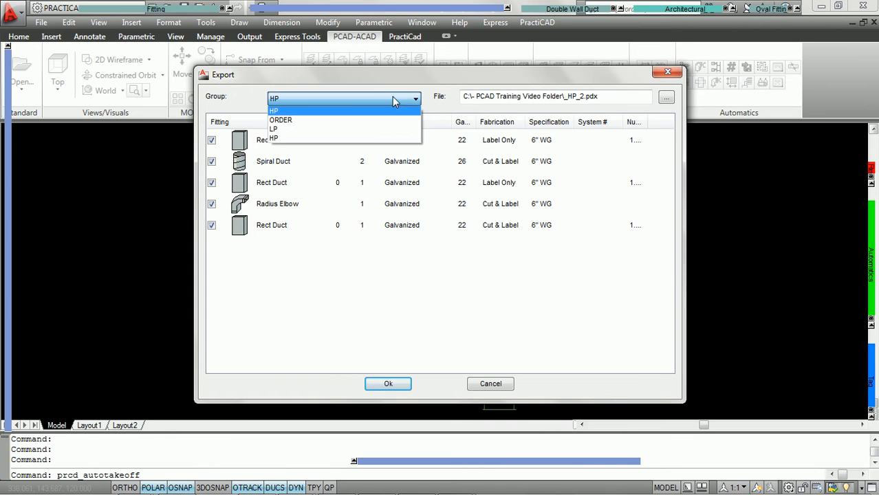
click(278, 140)
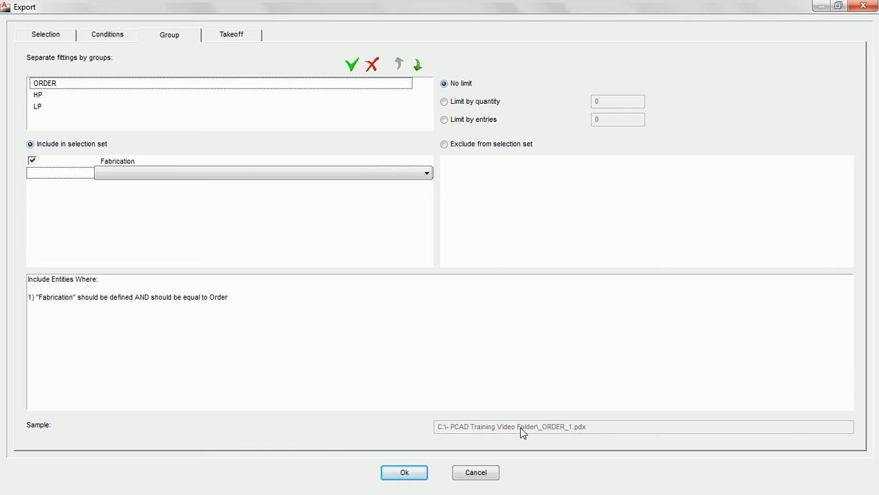
Step: Set the takeoff folder to the absolute path C:\- PCAD Training Video Folder\PCAD EXPORT FOLDER
click(231, 35)
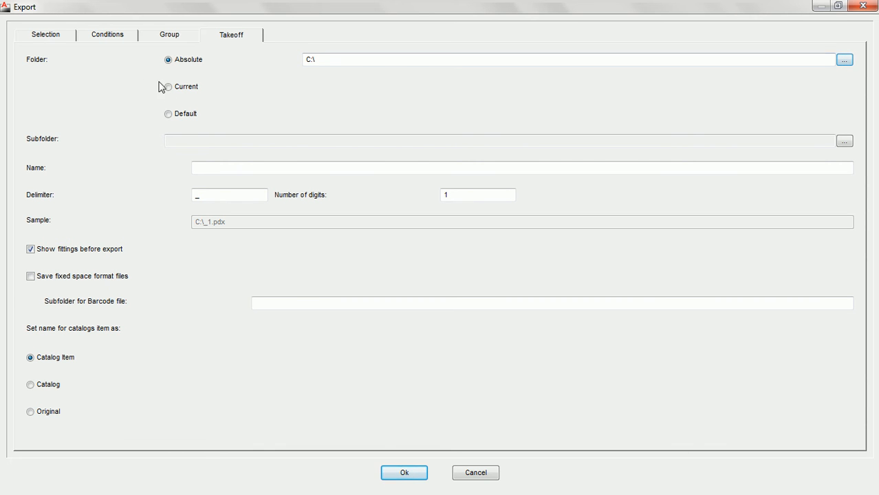
click(169, 89)
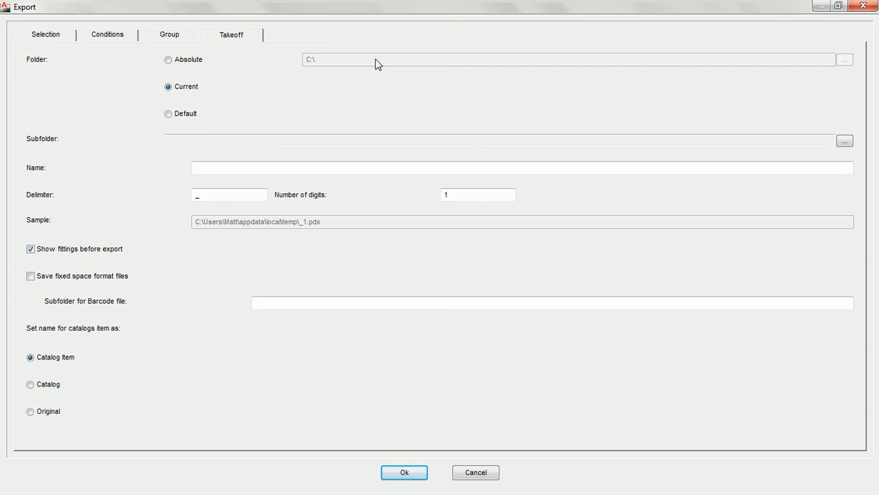
click(169, 62)
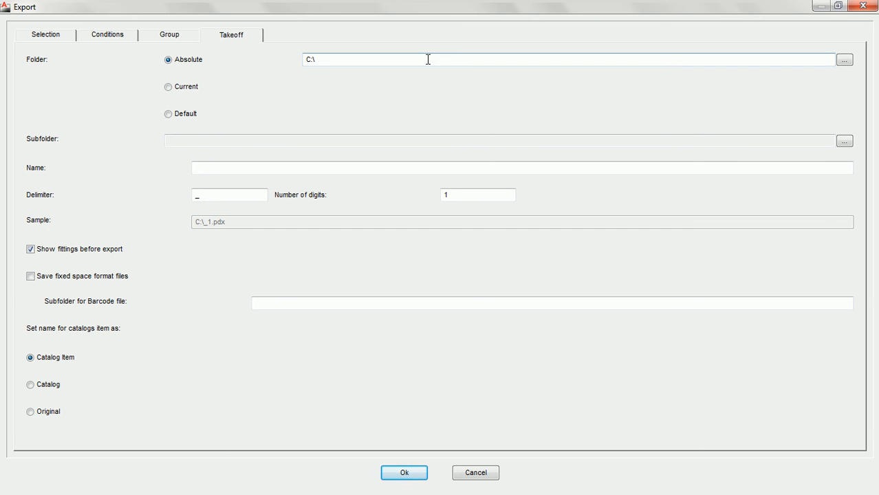
click(844, 61)
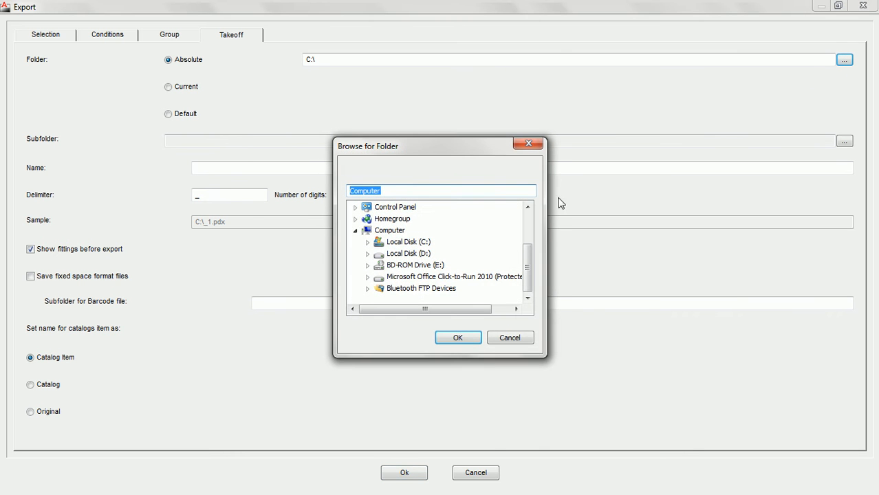
drag(442, 148, 389, 117)
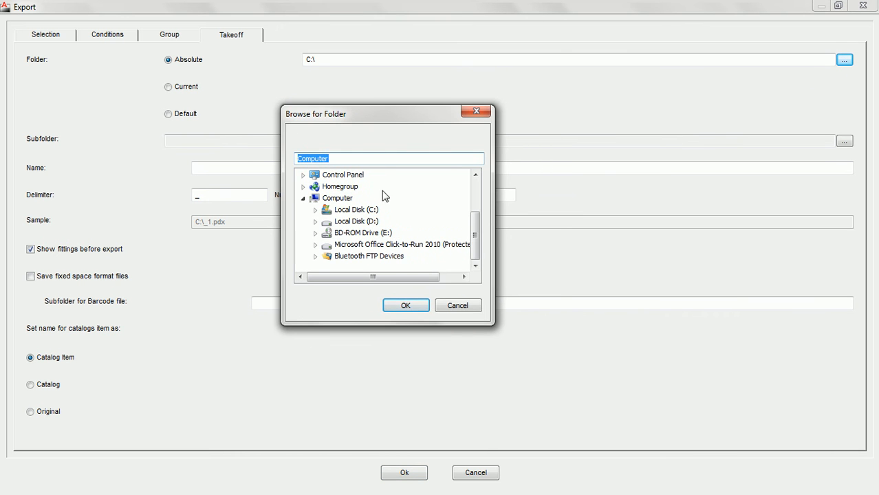
double_click(356, 211)
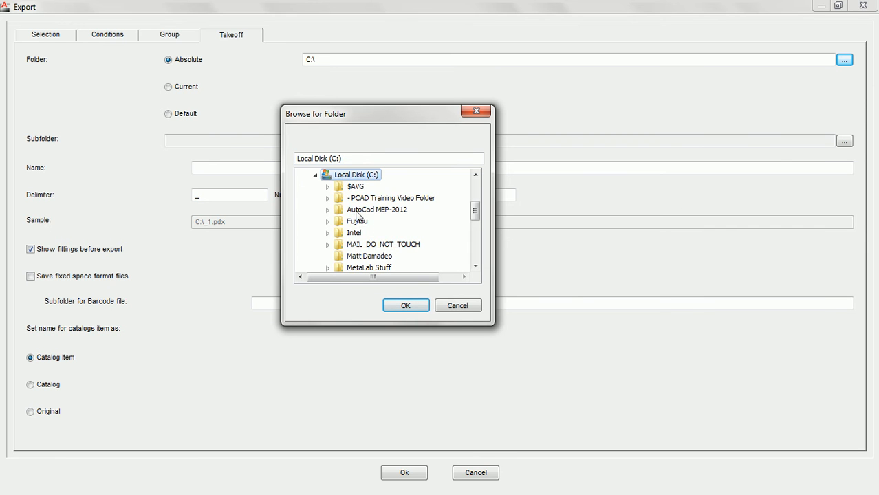
double_click(377, 200)
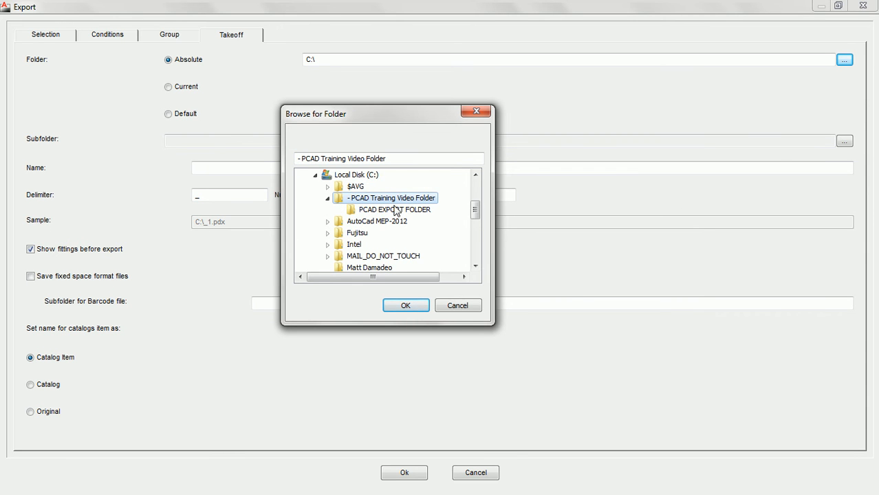
click(383, 216)
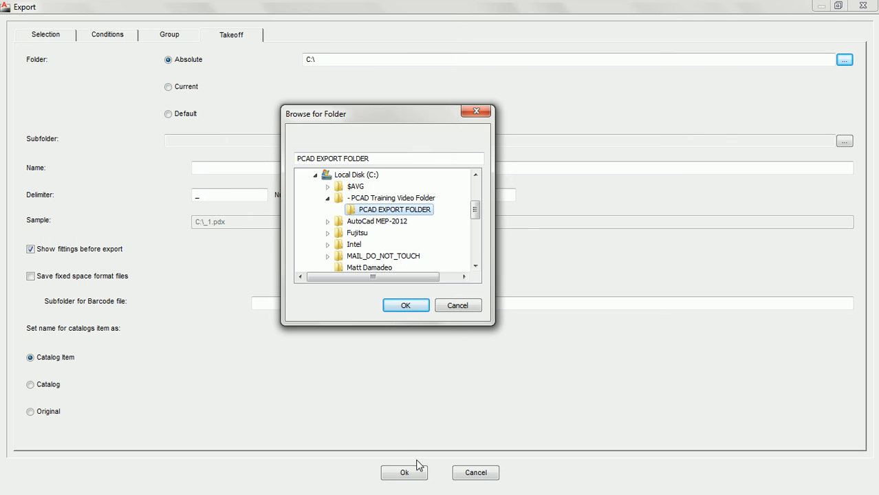
click(407, 306)
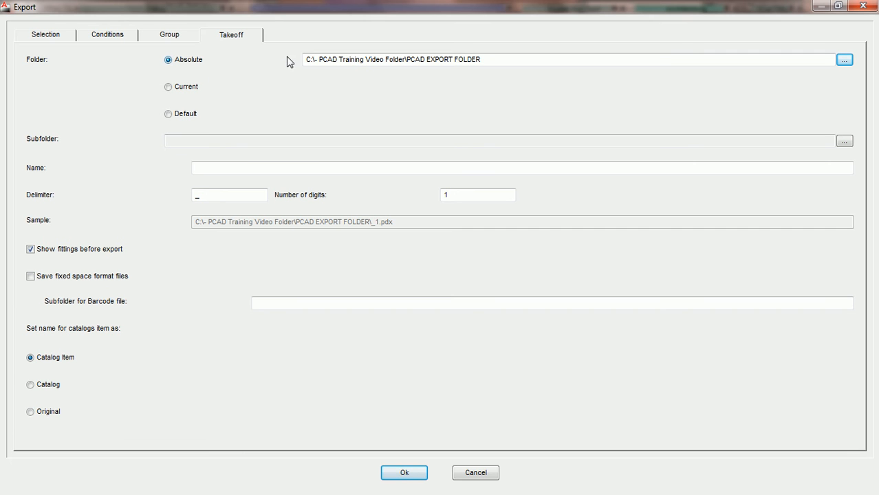
Step: Compare the sample export paths for the Current and Default folder options, and cancel the export settings
click(169, 87)
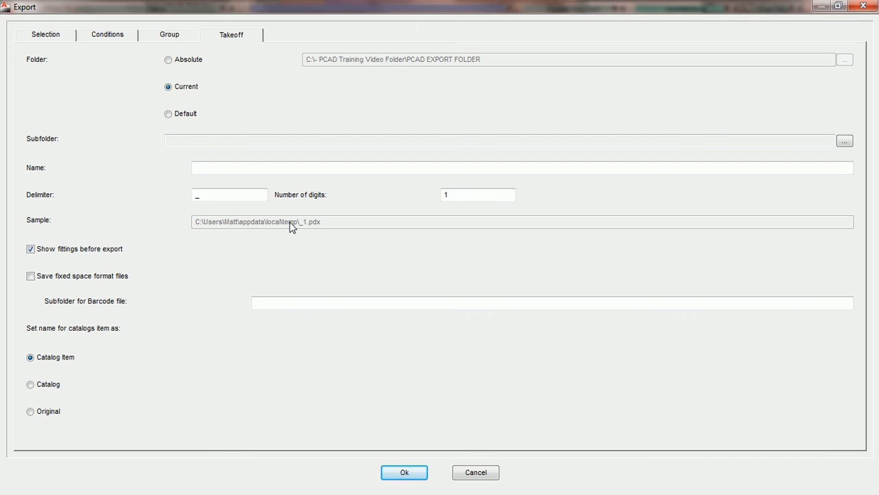
click(180, 91)
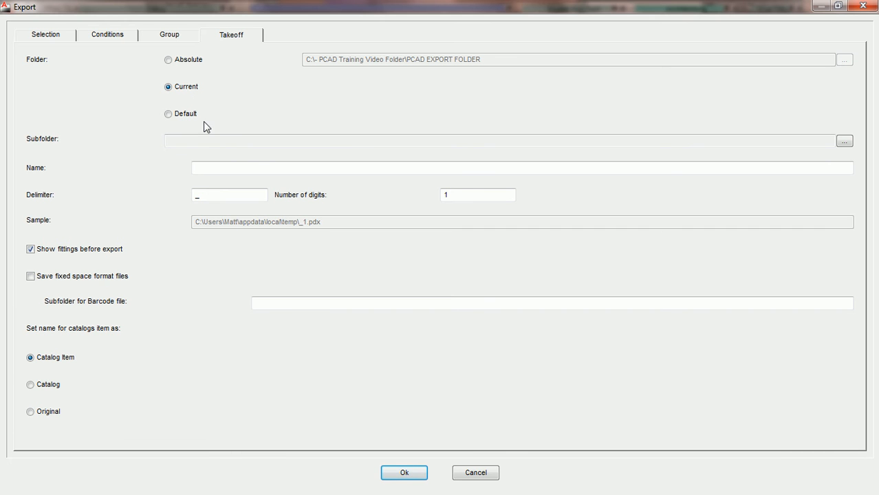
click(168, 116)
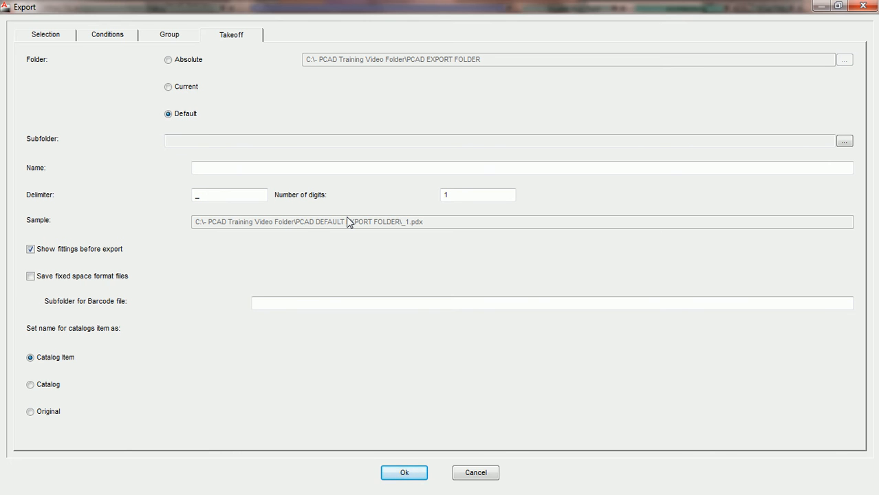
click(476, 473)
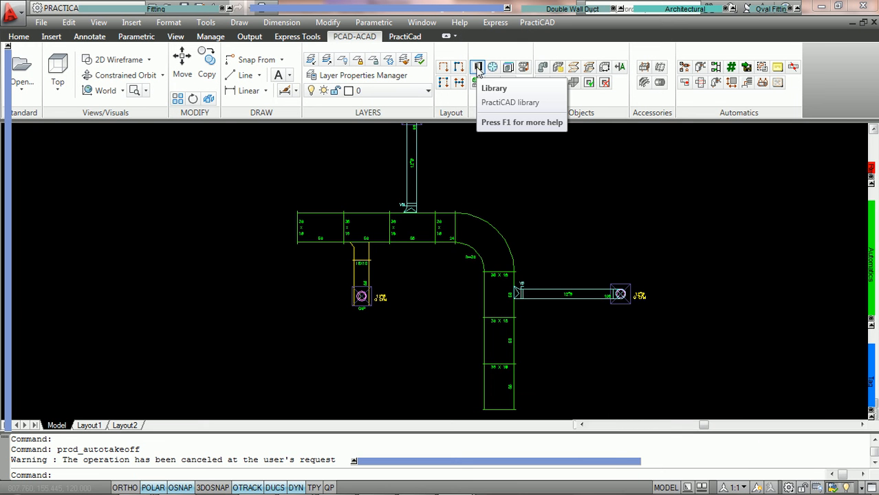
Step: Open the PractiCAD library's Export settings under Automatics, expand its entries and maximize the window to examine the default export folder
click(478, 68)
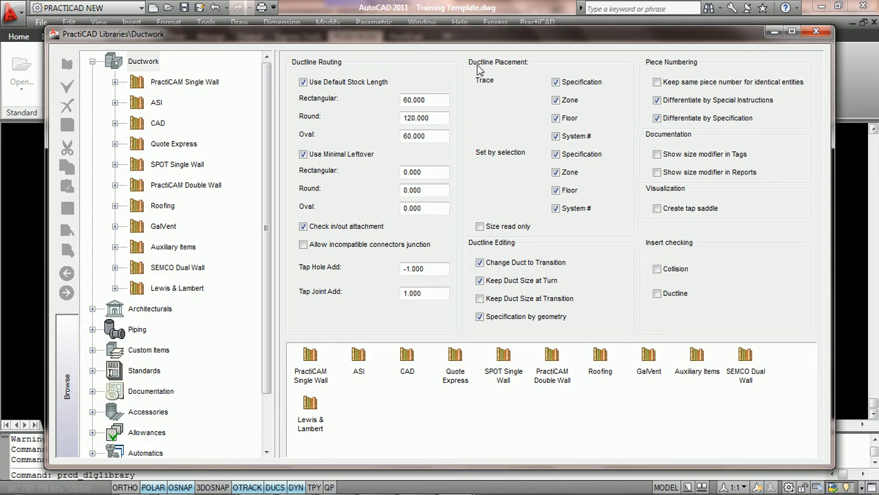
click(92, 62)
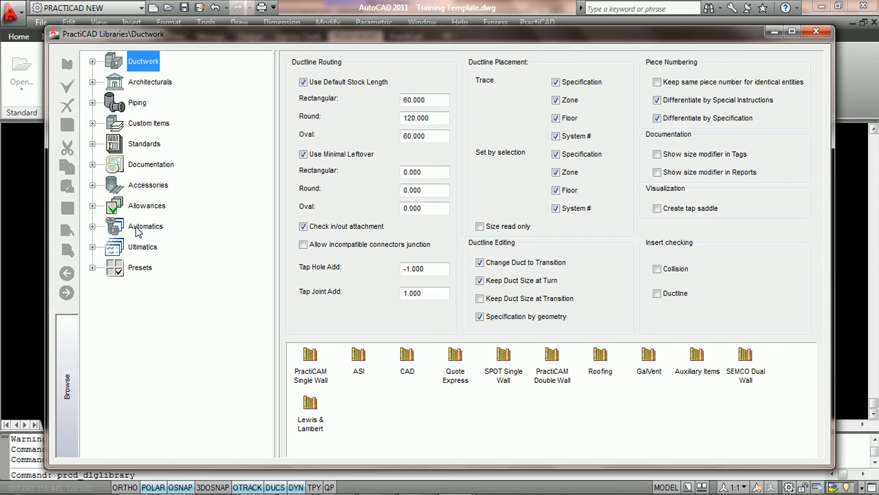
click(93, 227)
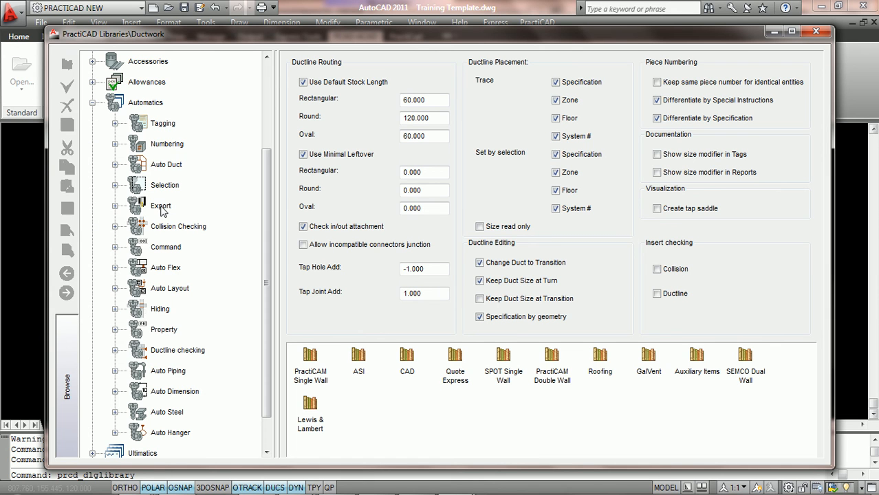
click(161, 208)
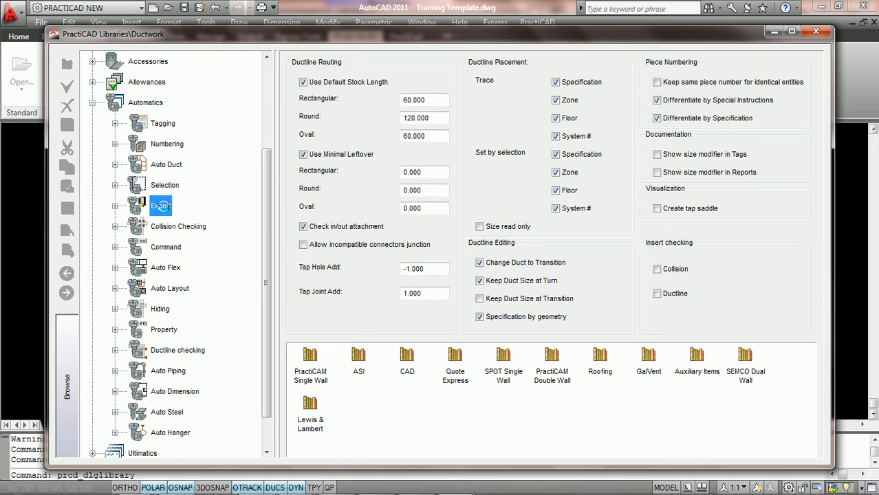
click(115, 206)
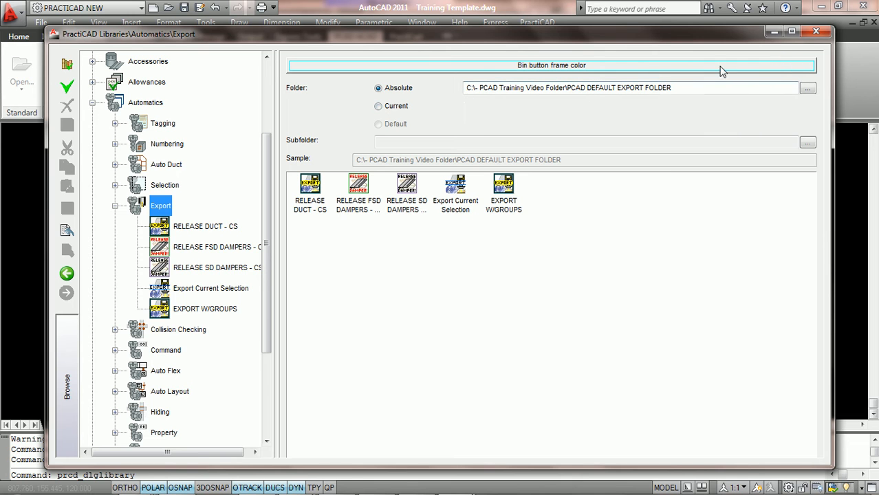
click(792, 32)
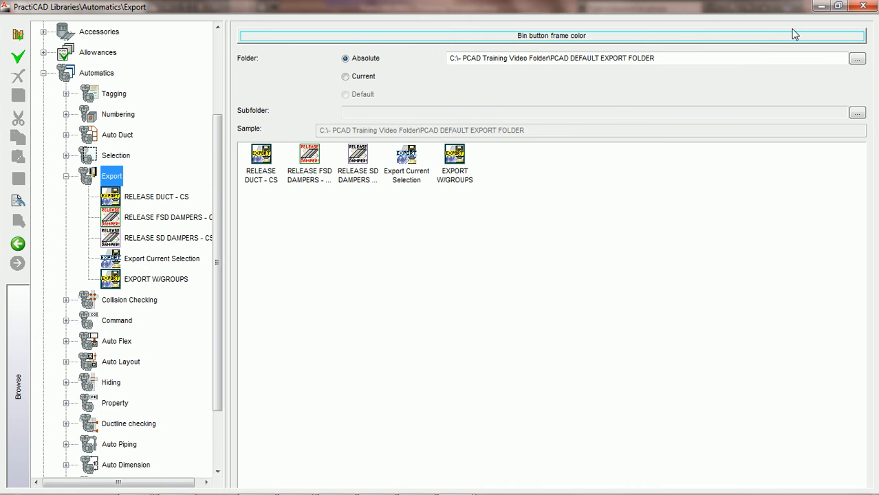
Step: Try the Current option for the library's export folder and return it to Absolute
click(346, 78)
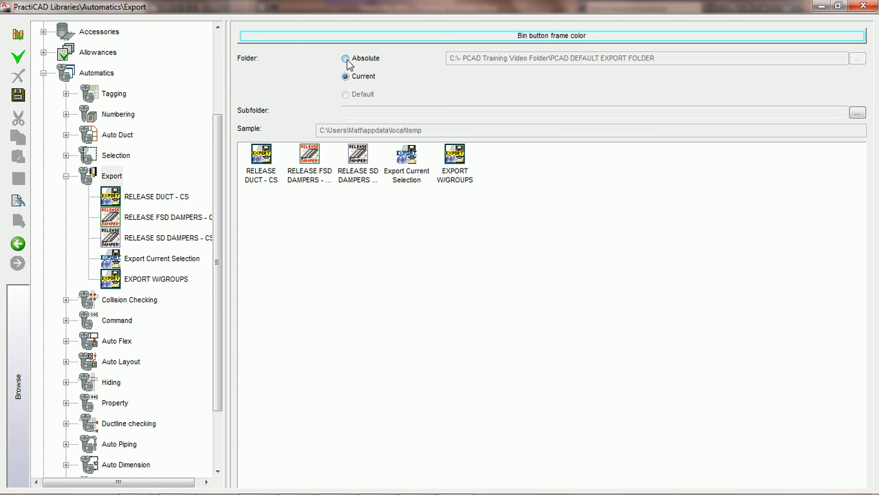
click(345, 59)
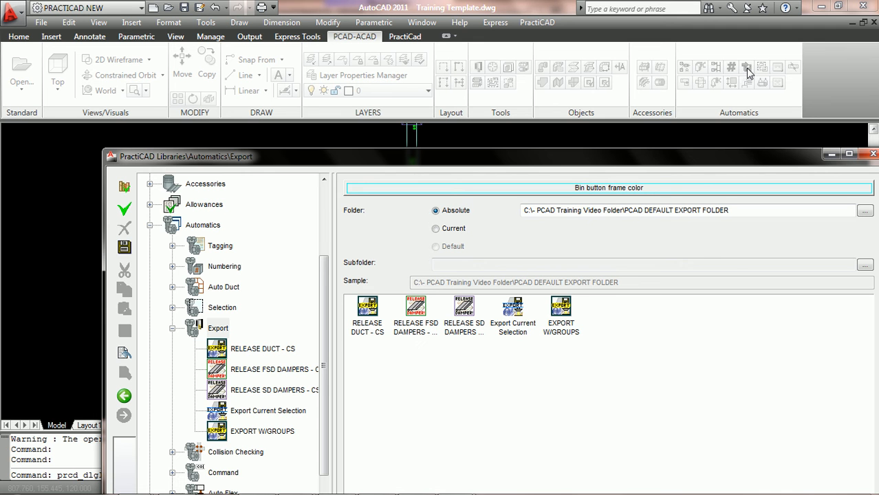
drag(738, 163, 677, 31)
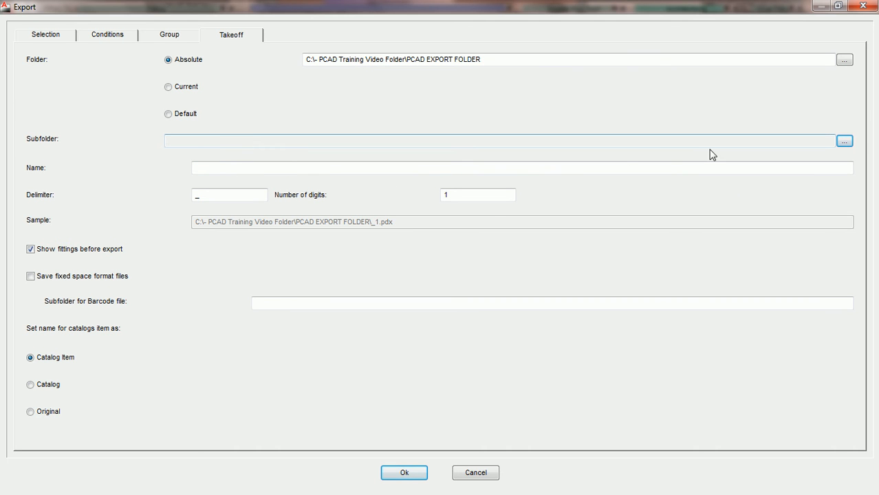
Step: Define the takeoff subfolder with the Job Name property and export the previewed fitting groups
click(845, 142)
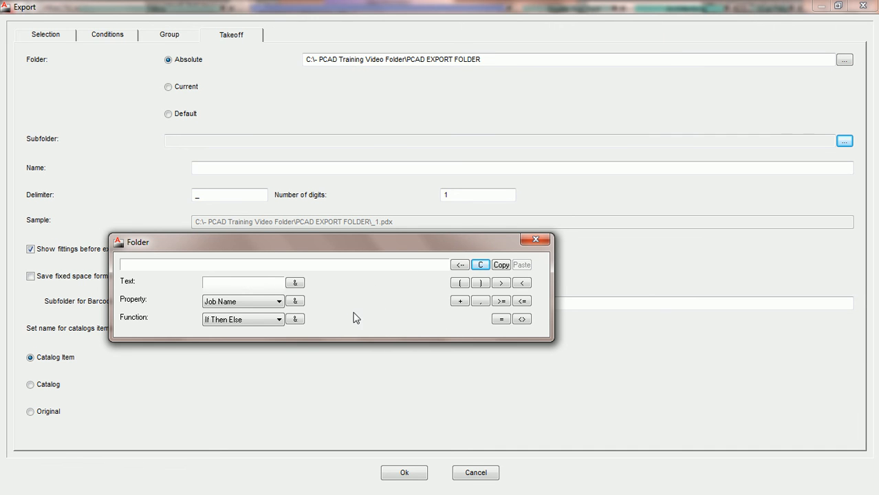
click(278, 302)
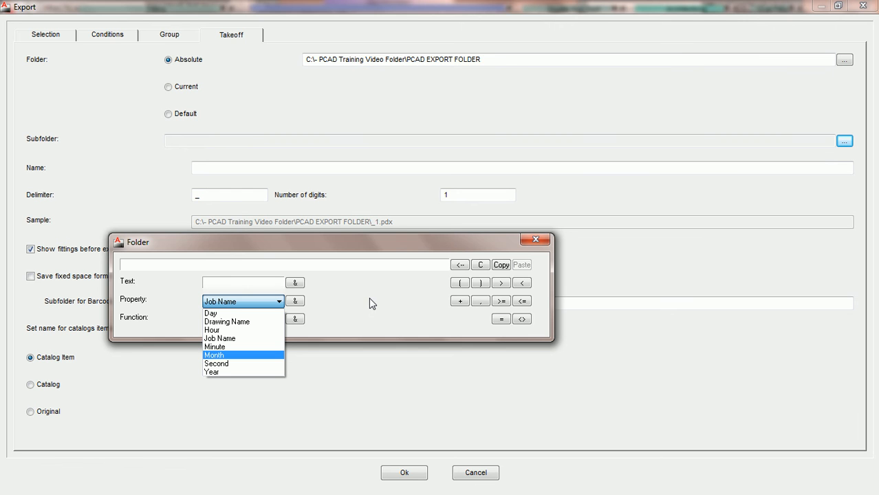
click(296, 305)
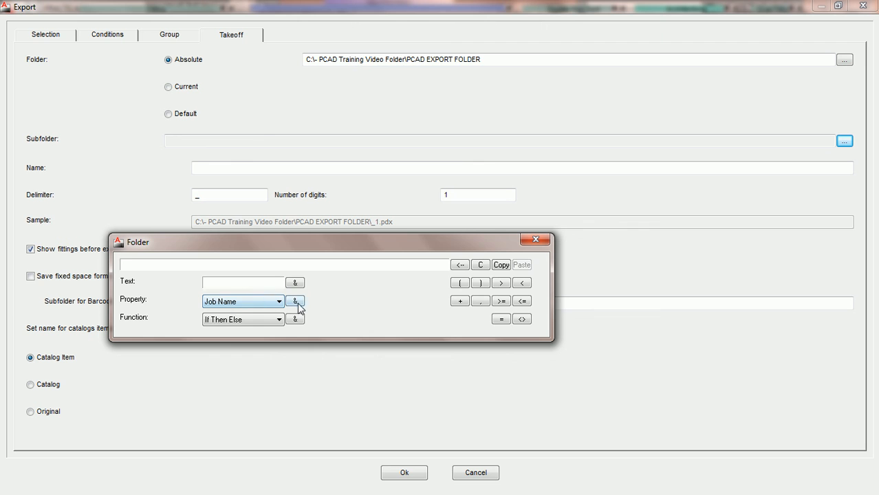
click(296, 303)
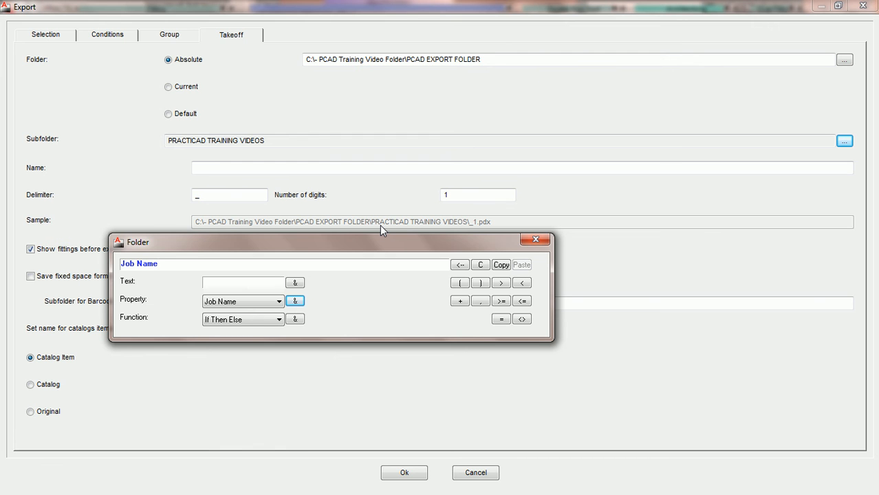
click(400, 473)
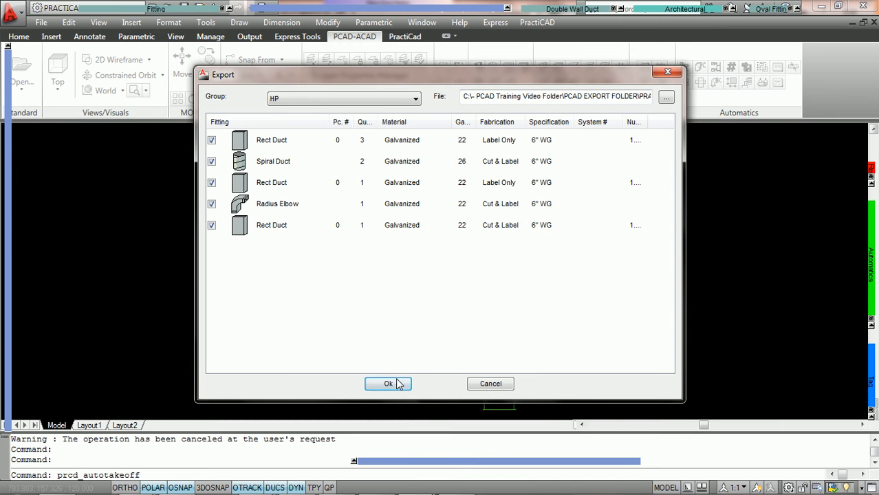
click(391, 385)
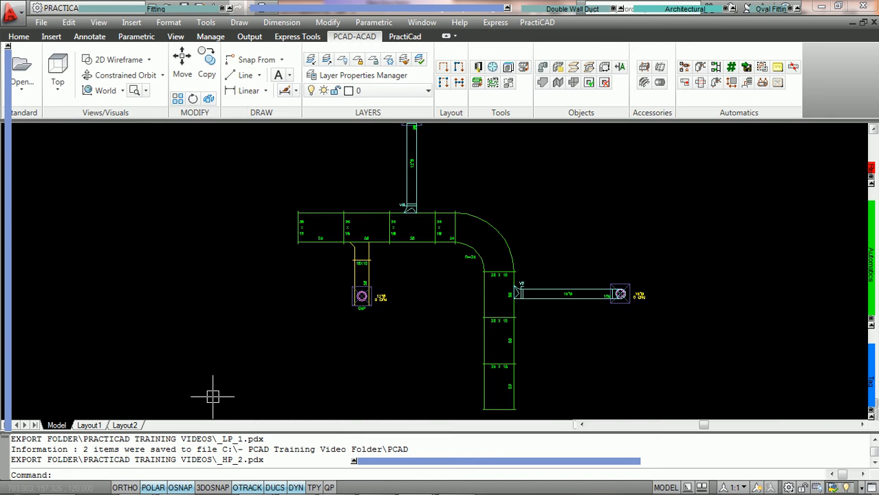
Step: Browse drive C to PCAD EXPORT FOLDER in - PCAD Training Video Folder and open the PRACTICAD TRAINING VIDEOS folder to check the exported files
click(16, 483)
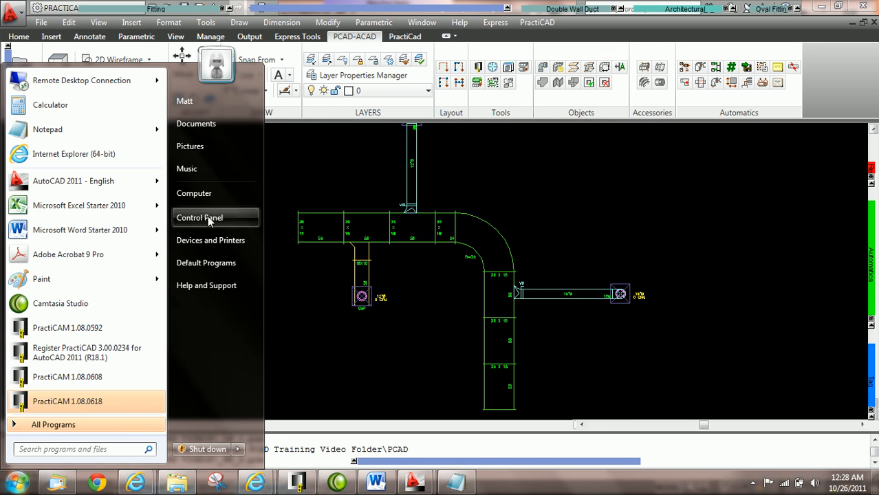
click(196, 193)
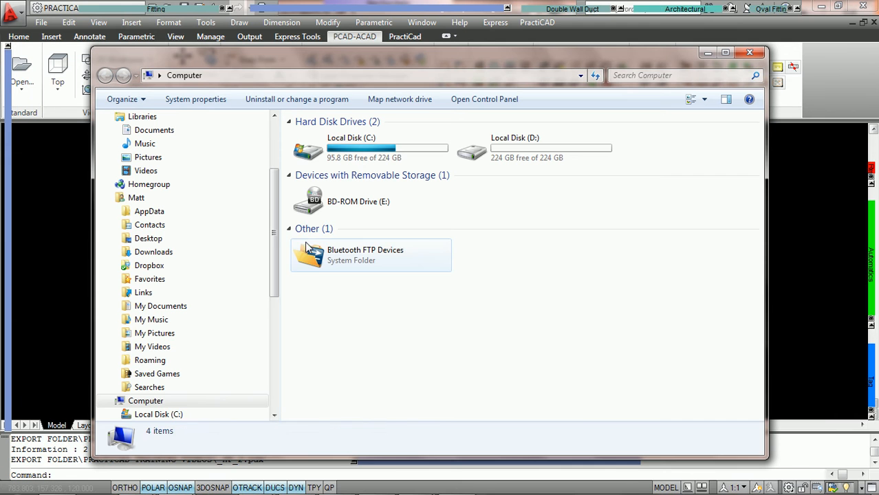
double_click(356, 165)
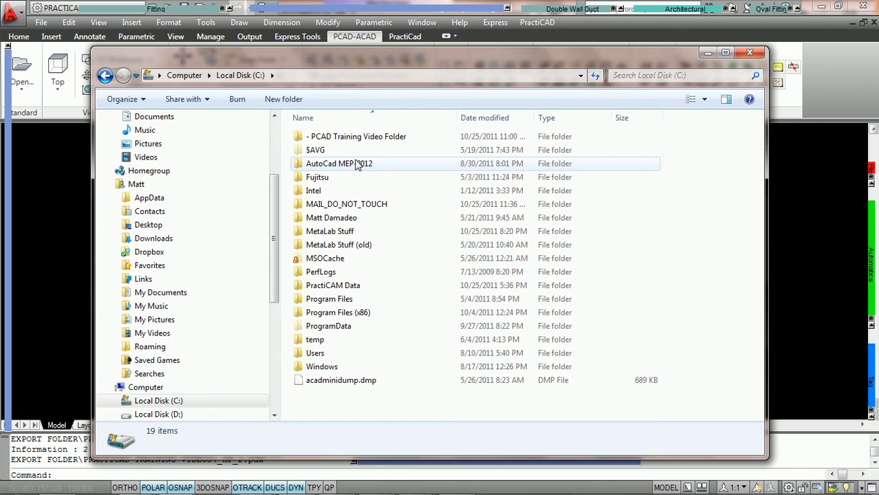
double_click(355, 138)
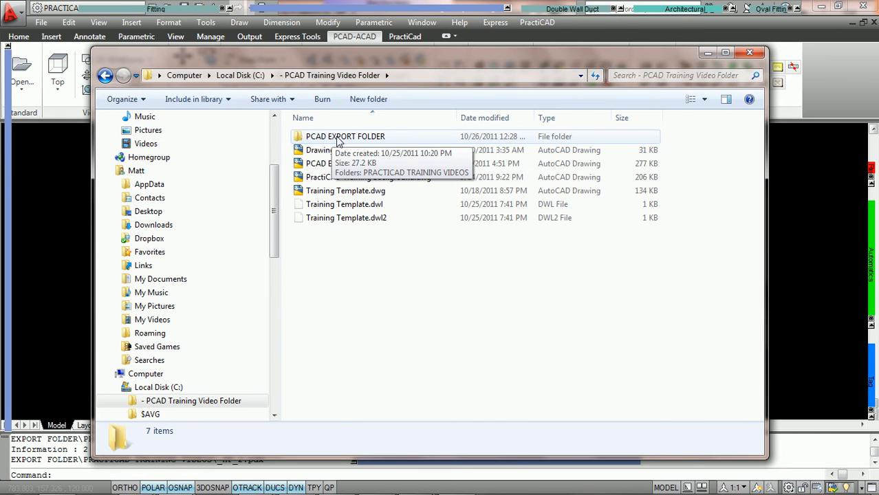
double_click(336, 141)
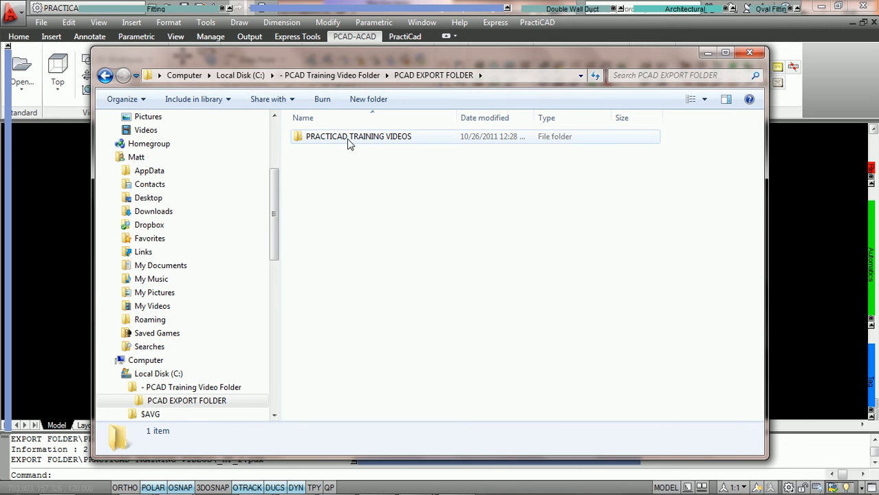
mouse_move(381, 7)
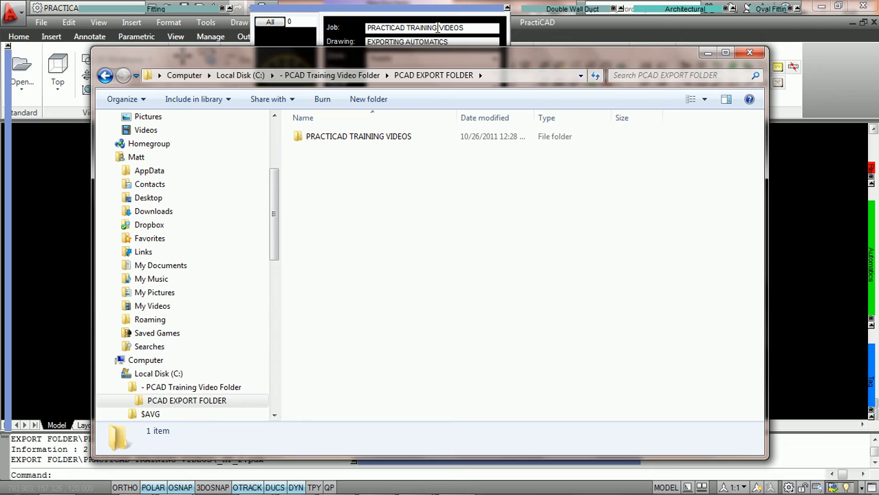
double_click(360, 139)
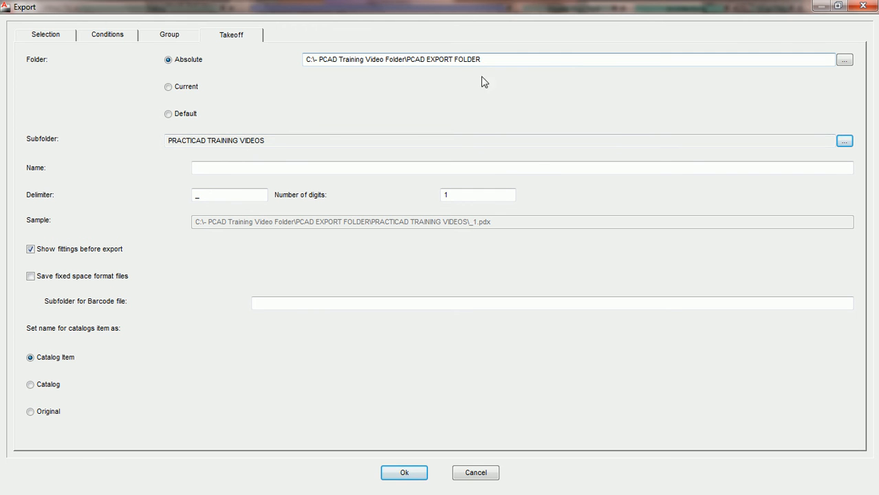
Step: Extend the takeoff subfolder formula after Job Name with a joined backslash text and a further plus operator
click(845, 142)
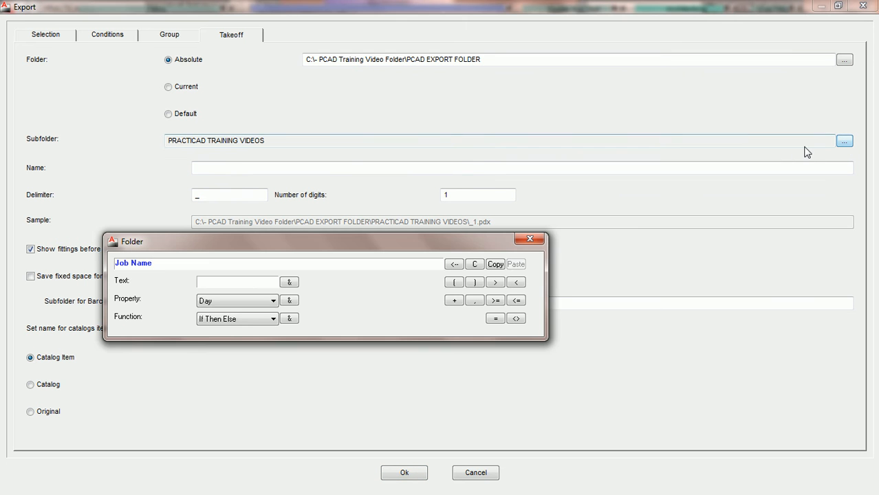
click(193, 263)
click(257, 282)
text(\)
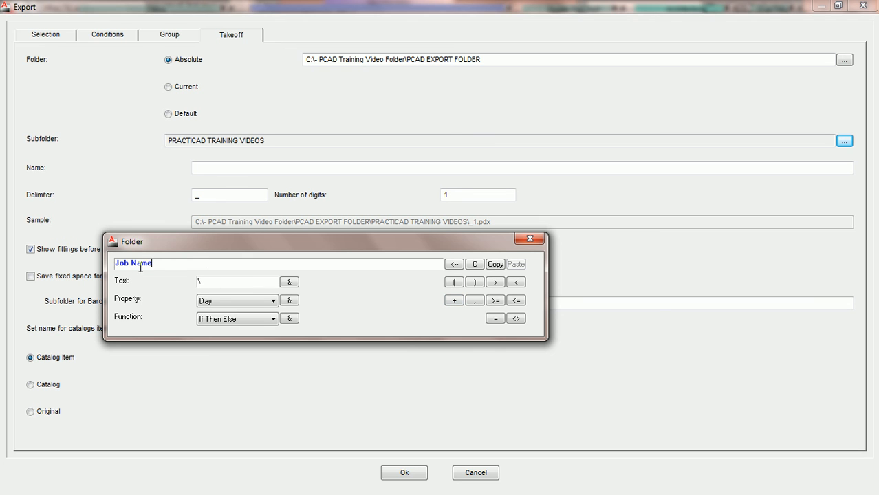
click(454, 301)
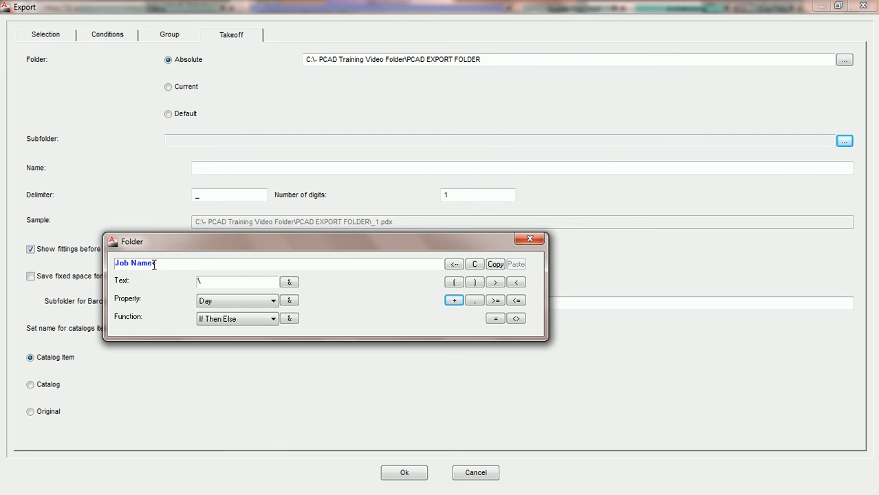
click(289, 283)
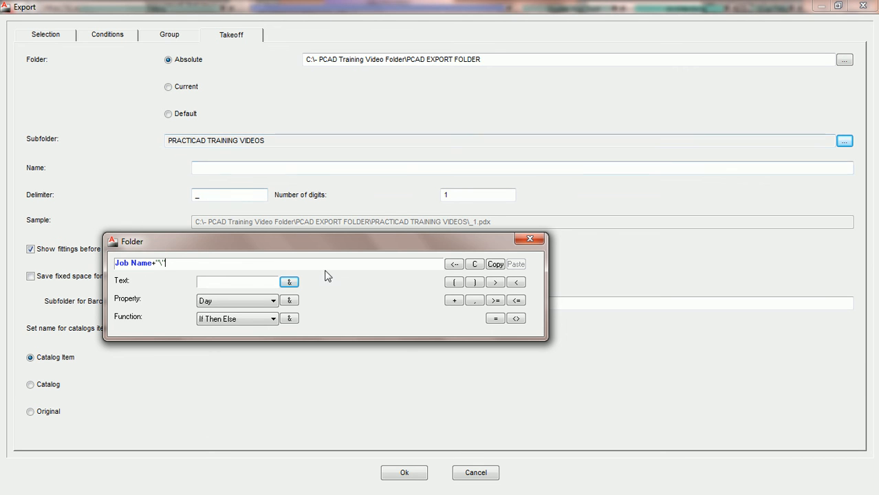
click(454, 300)
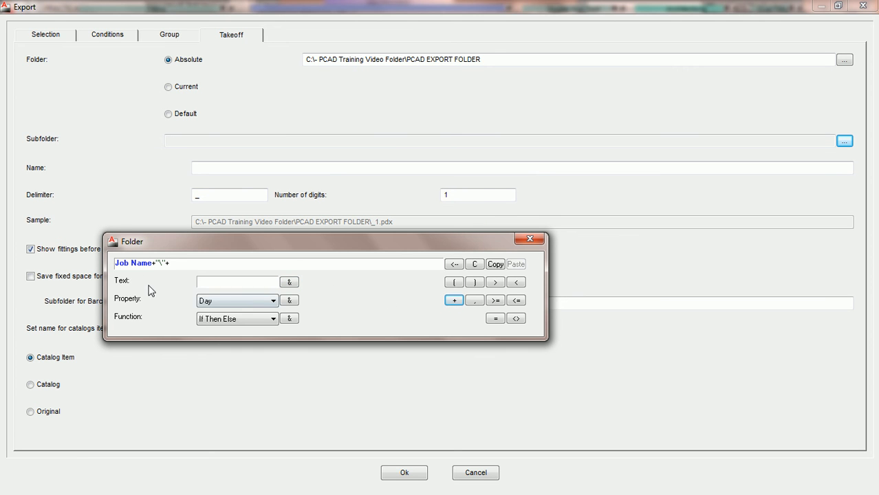
text(\)
Step: Try the Month property at the end of the subfolder formula and remove it again, keeping Month as the selected property
click(273, 301)
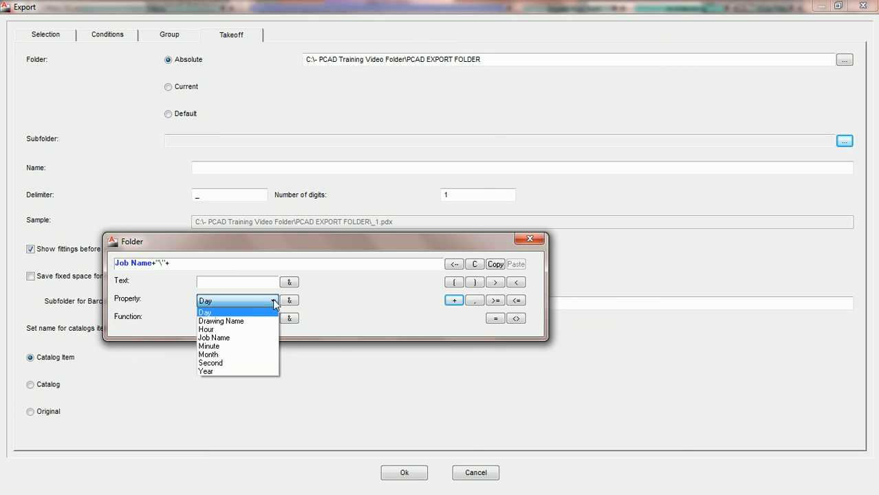
click(235, 351)
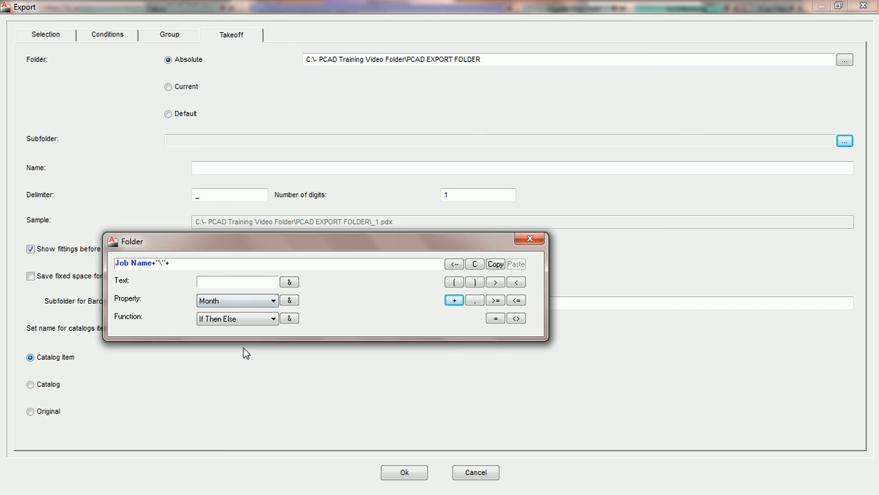
click(290, 303)
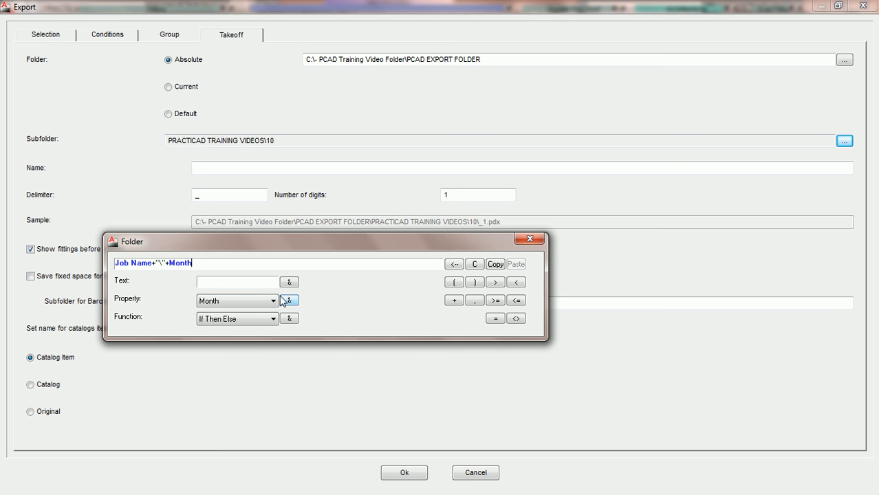
click(210, 301)
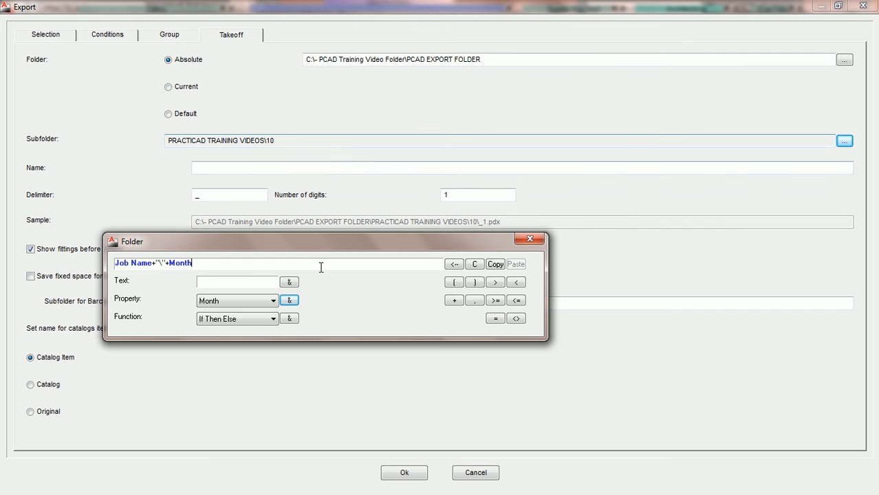
click(273, 320)
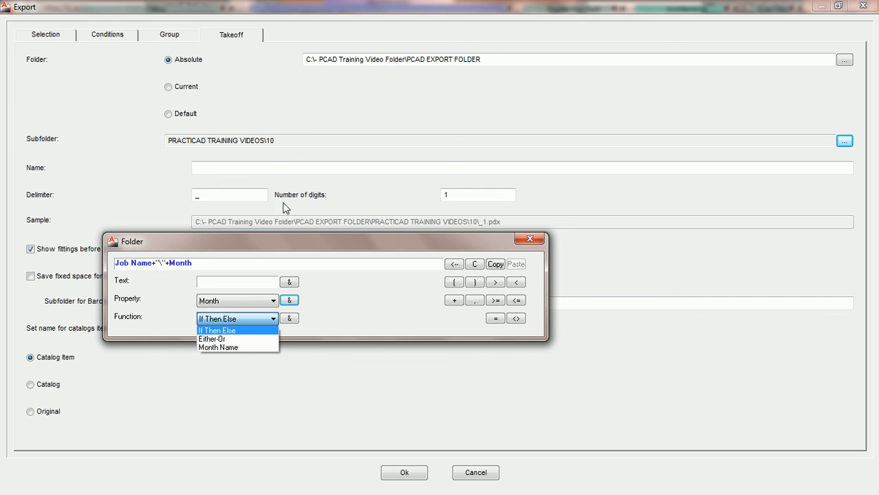
click(249, 262)
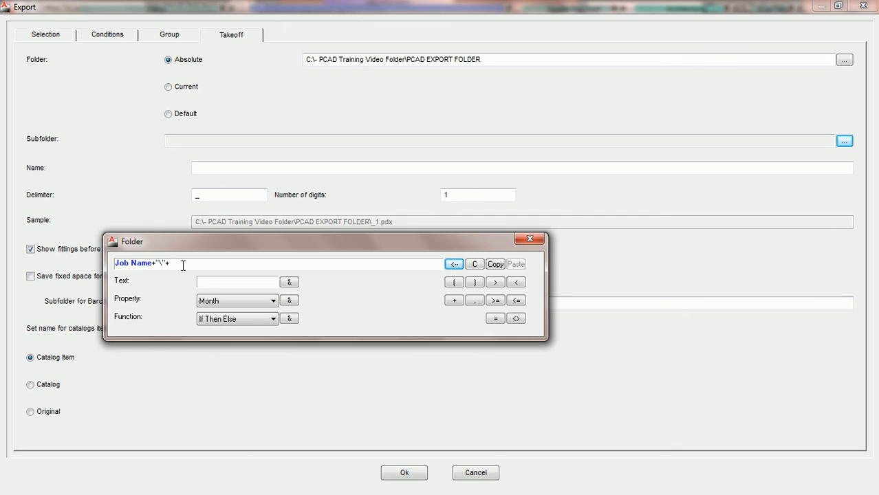
Step: Add the Month Name function to the end of the subfolder formula with the Month property as its argument
click(267, 320)
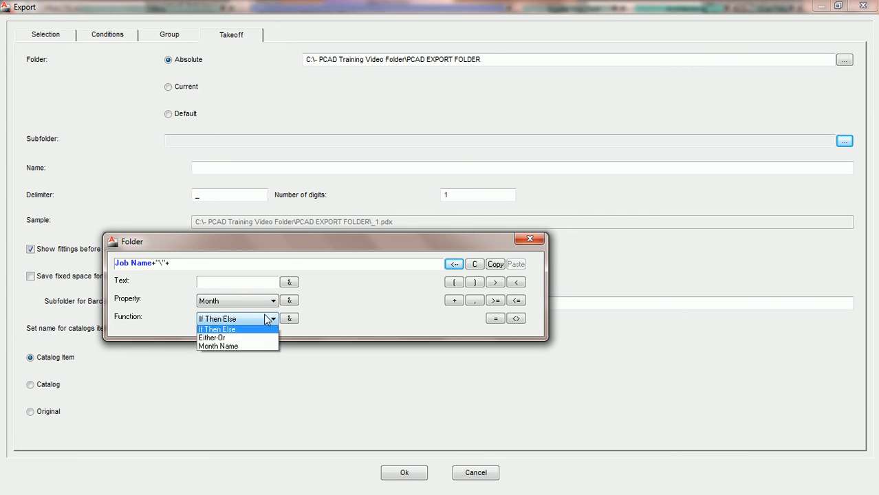
click(243, 348)
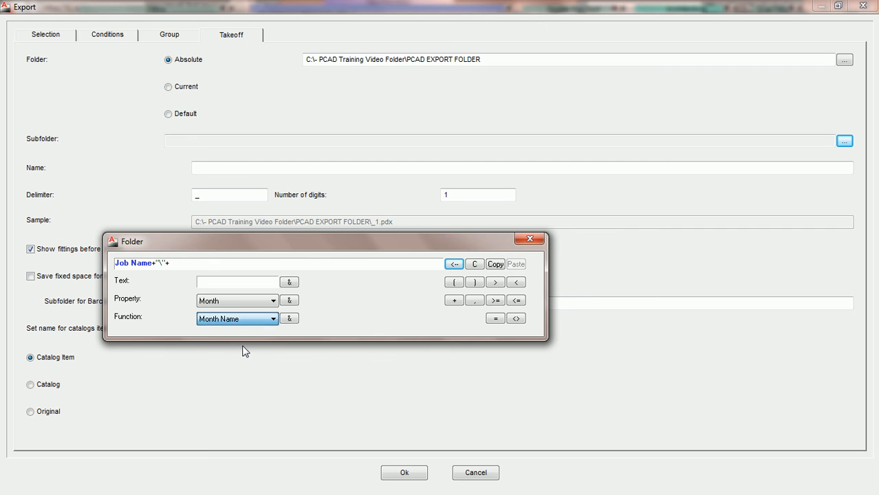
click(289, 320)
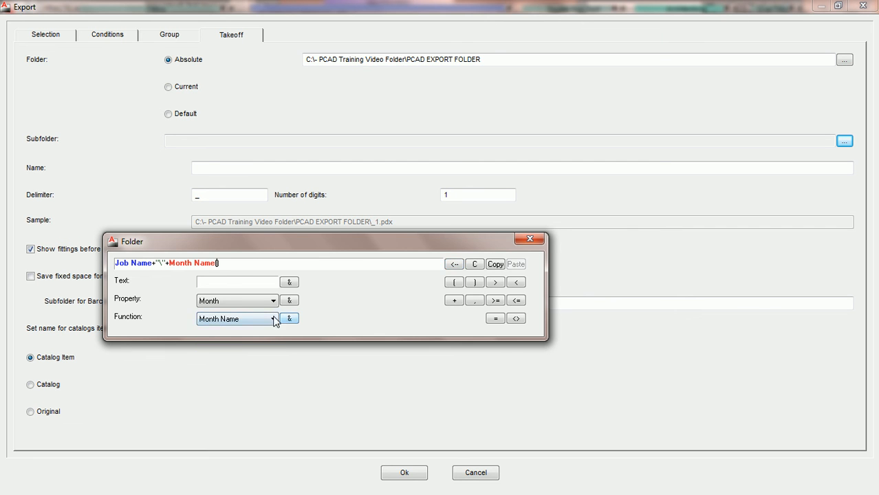
click(273, 320)
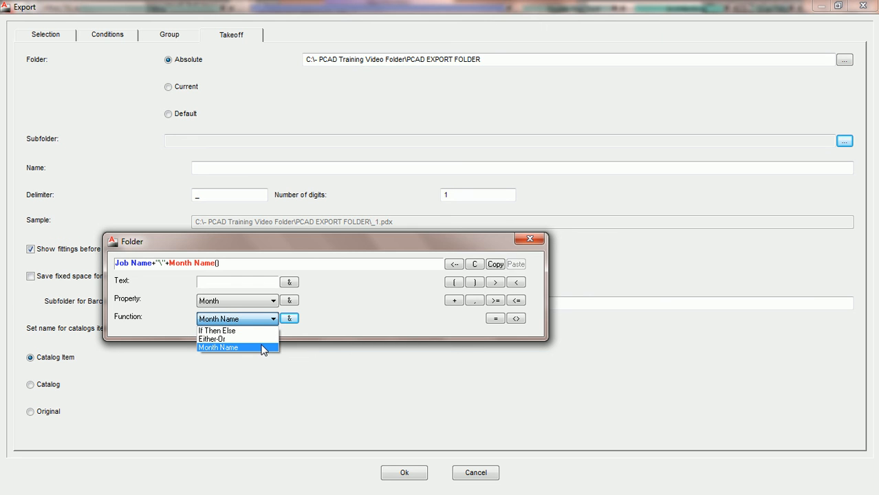
click(220, 268)
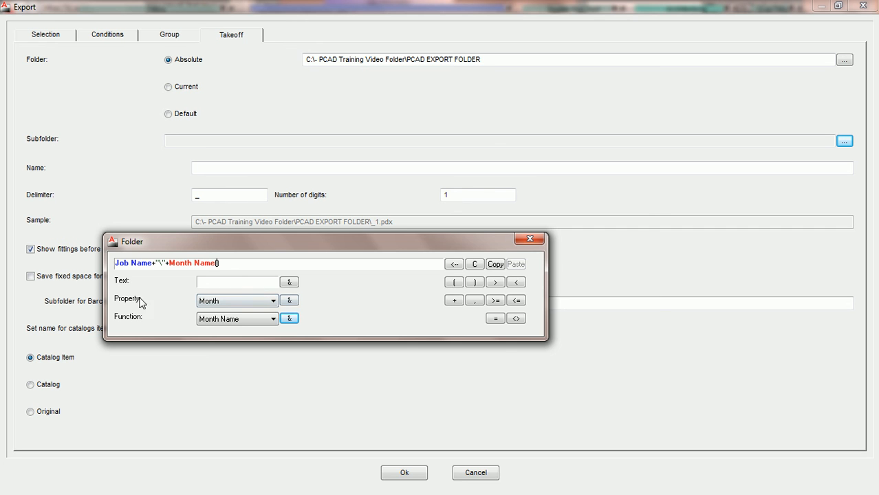
click(290, 301)
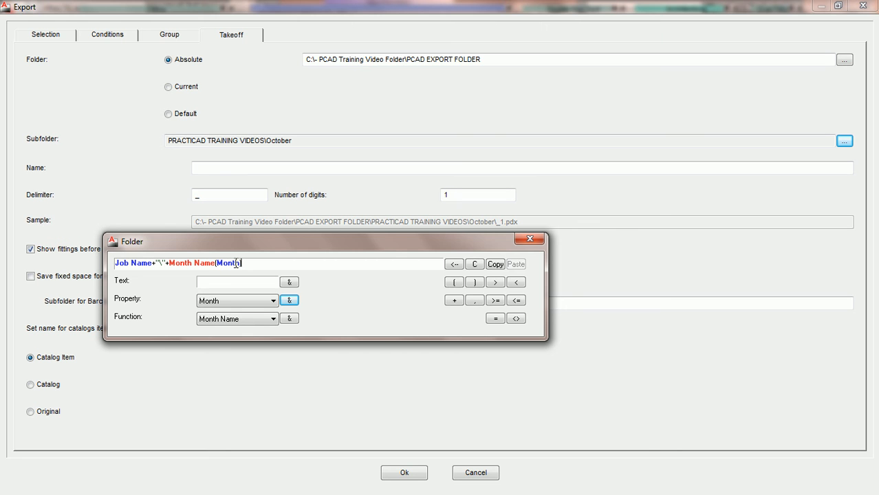
Step: Append a hyphen text and the Year property to the subfolder formula, and export the previewed fitting groups
click(454, 300)
click(234, 282)
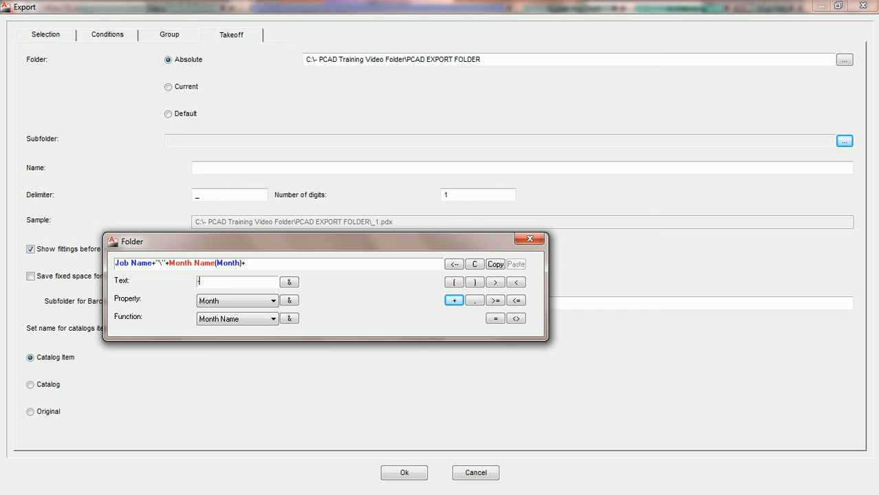
click(289, 282)
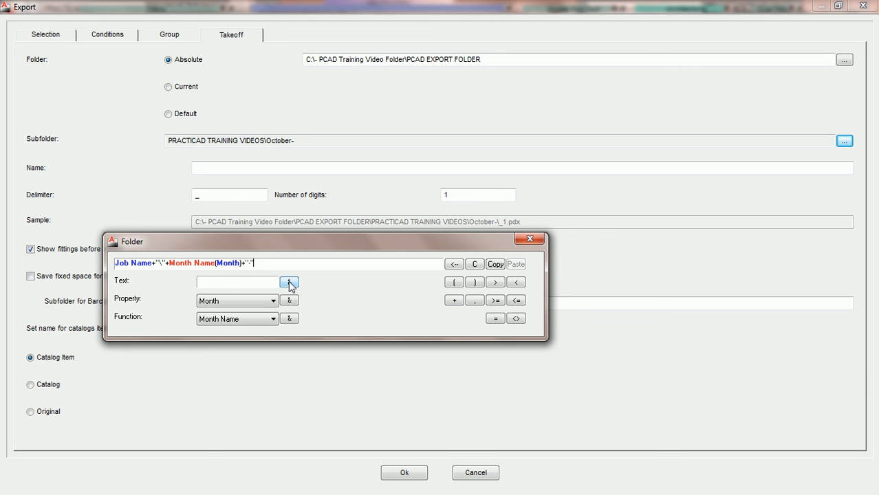
click(454, 301)
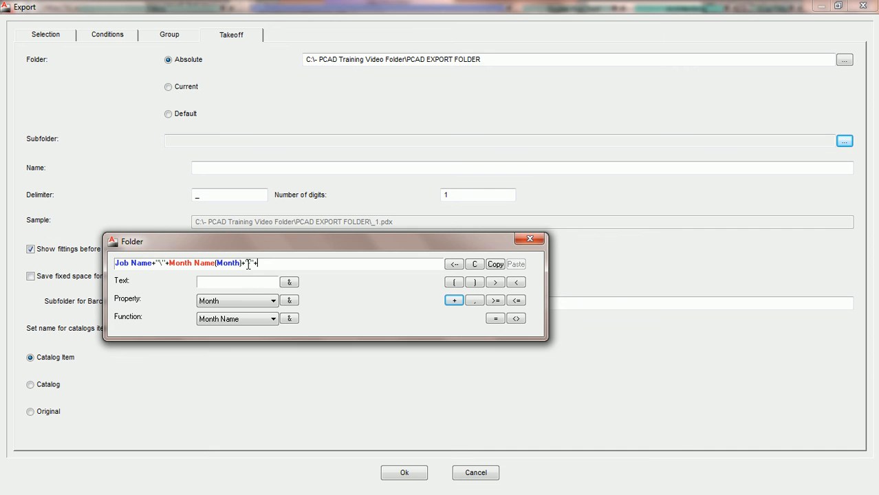
click(273, 301)
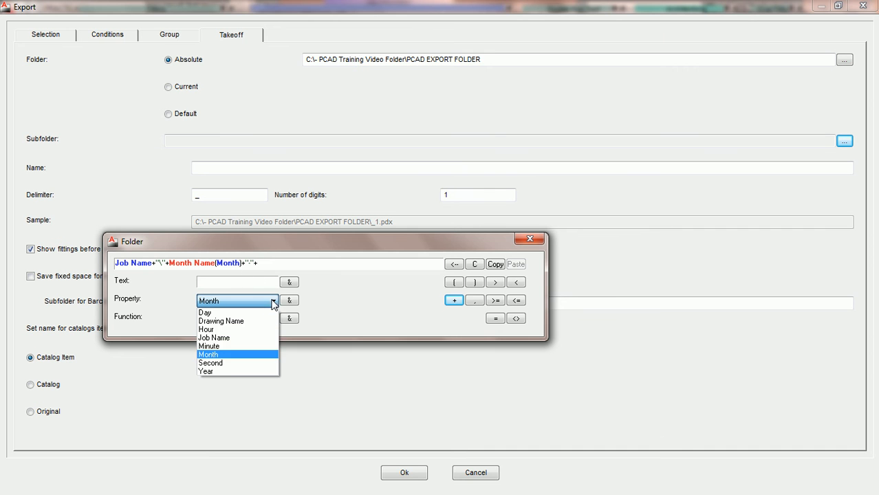
click(227, 372)
click(289, 300)
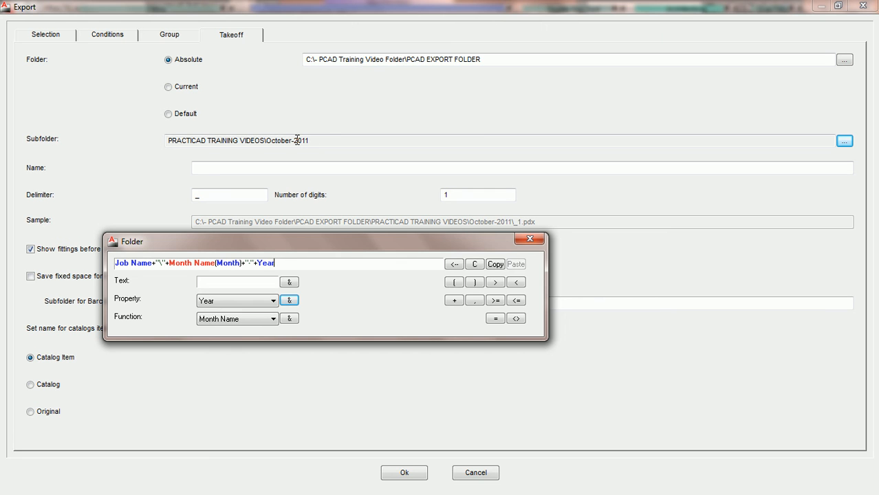
click(405, 473)
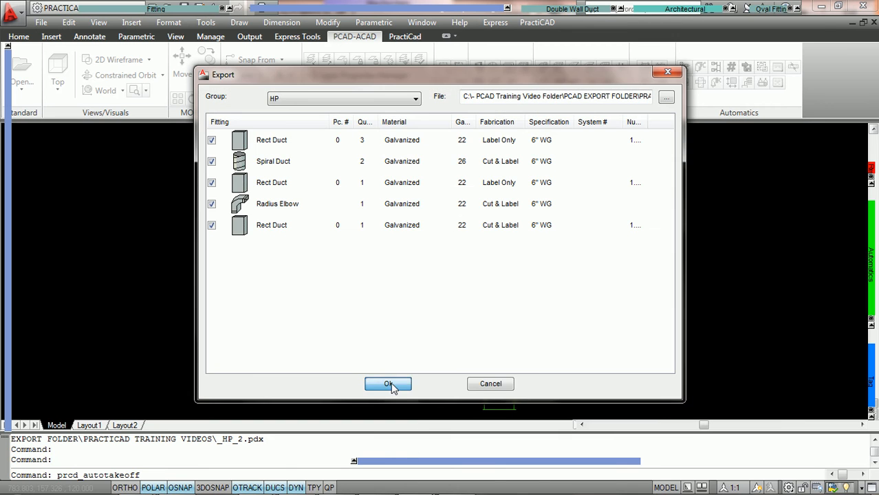
click(388, 384)
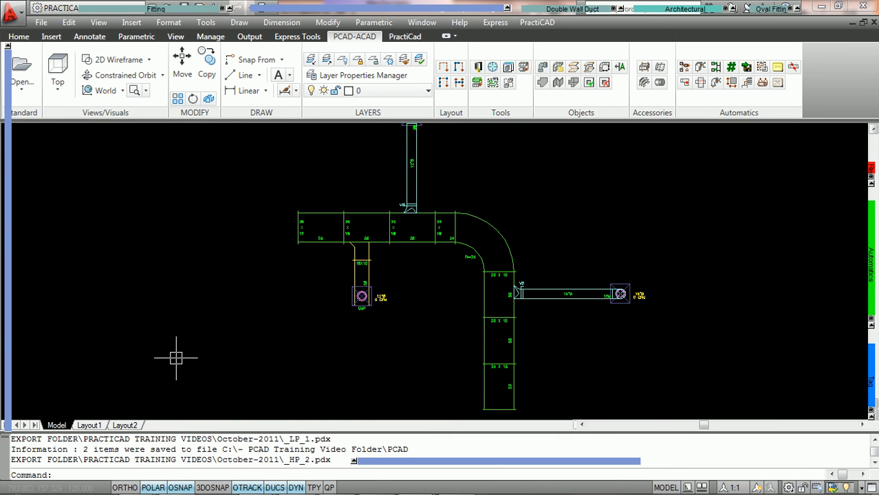
Step: Browse on the C drive to the October-2011 subfolder of PCAD EXPORT FOLDER\PRACTICAD TRAINING VIDEOS to check the exported files
click(15, 483)
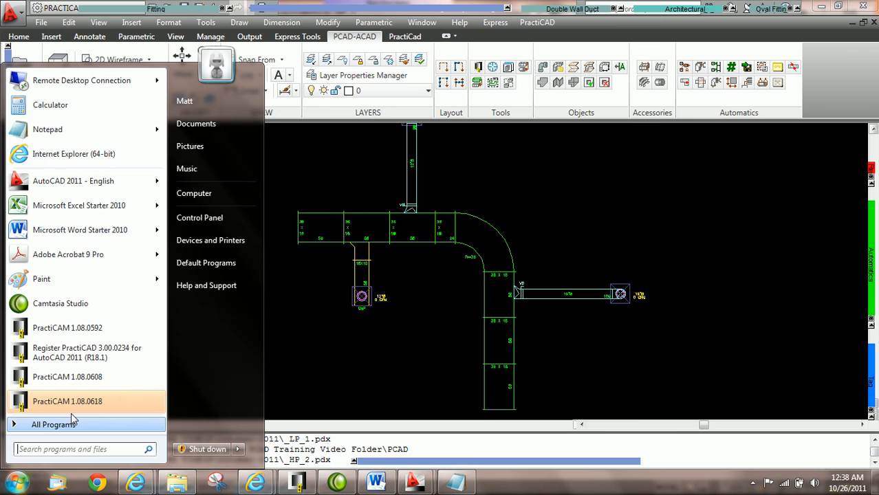
click(194, 195)
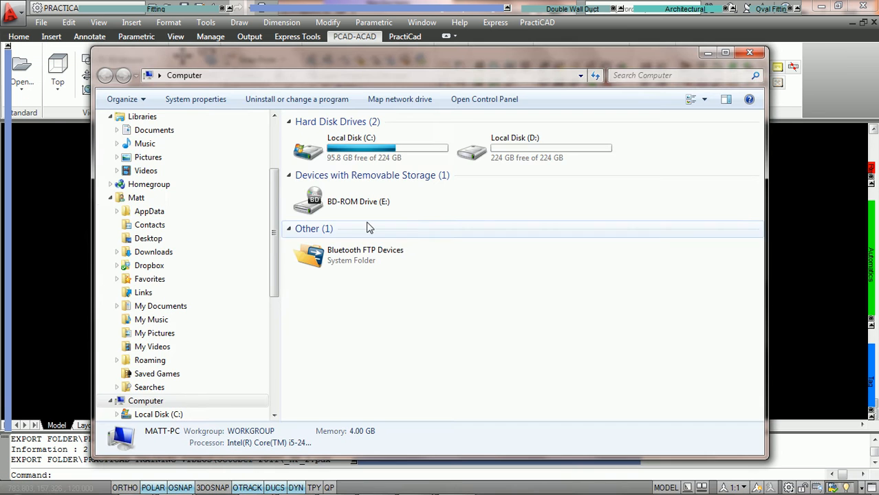
double_click(356, 157)
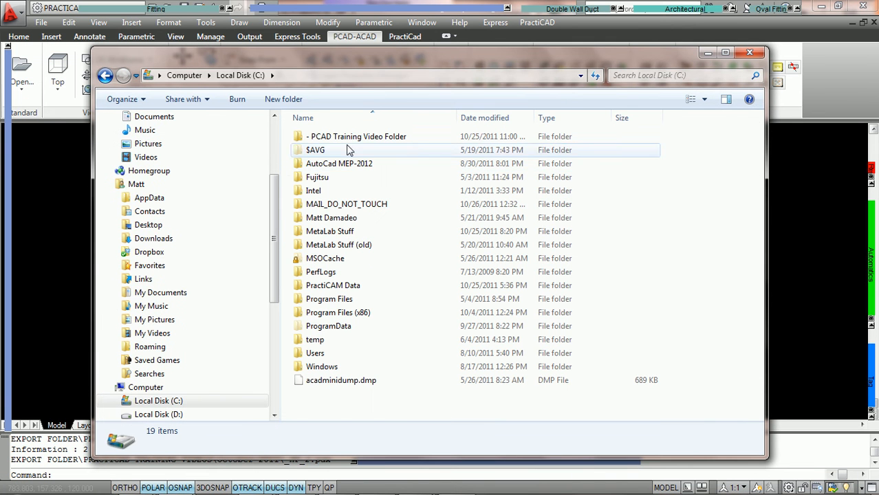
double_click(348, 139)
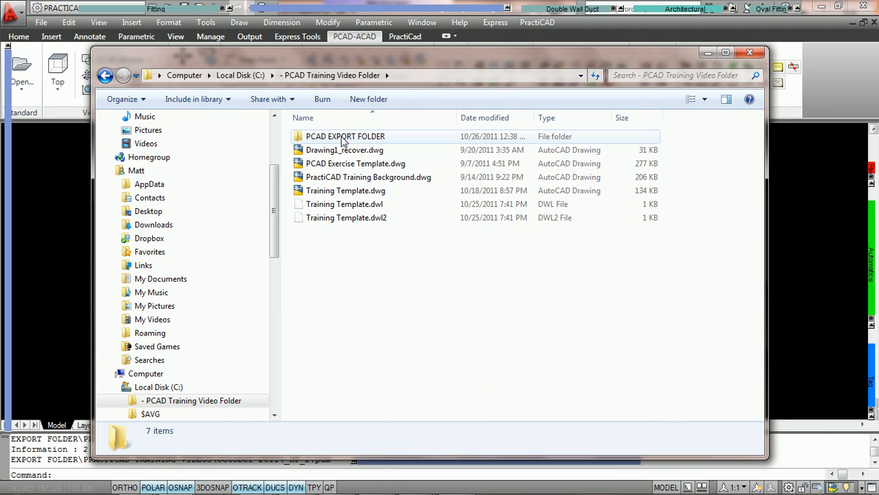
double_click(344, 137)
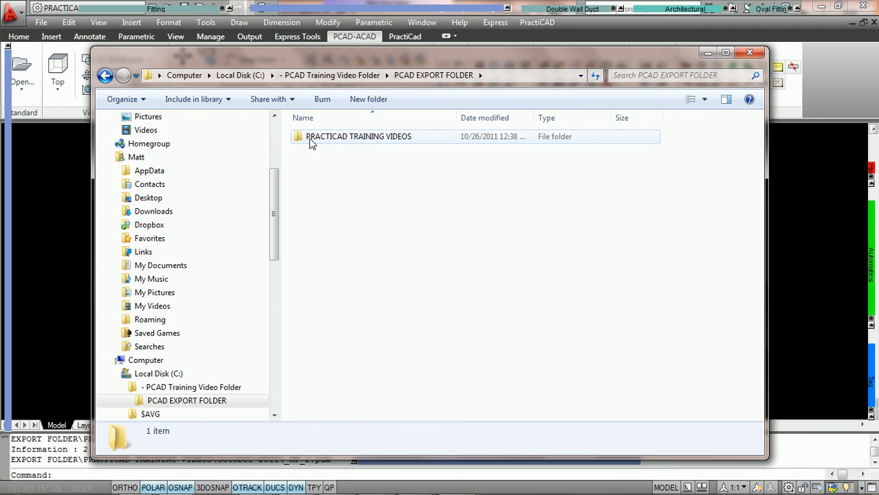
double_click(356, 139)
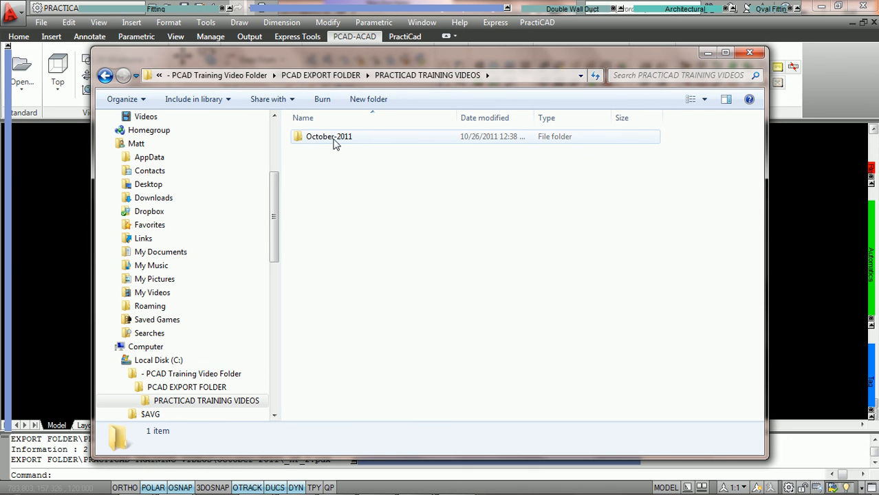
double_click(333, 140)
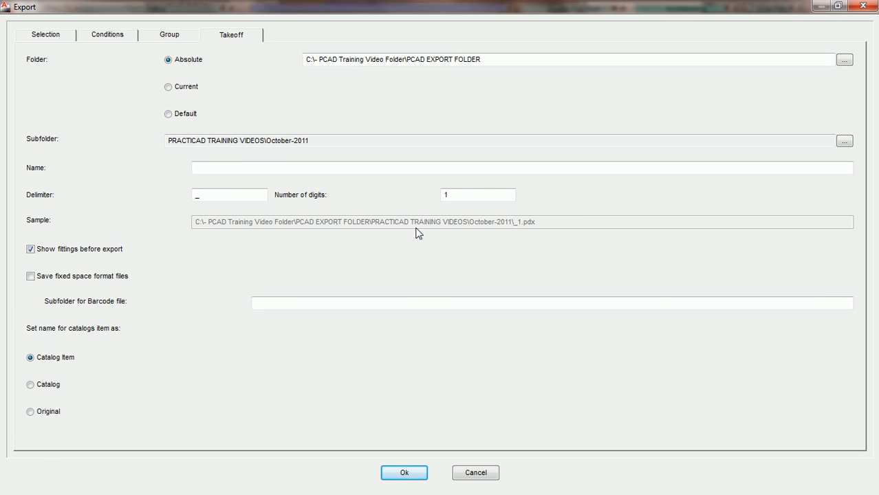
Step: Check the ORDER group's sample file path and set the takeoff file name to PCAD TAKEOFF
click(170, 38)
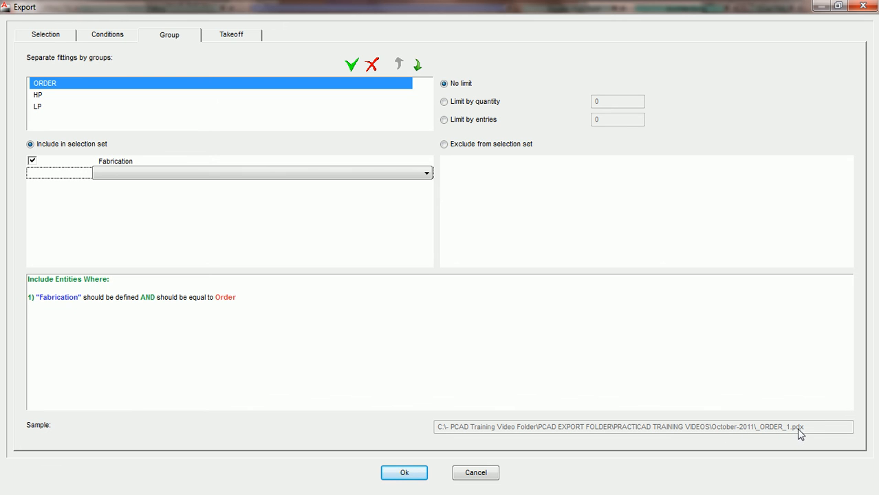
click(236, 38)
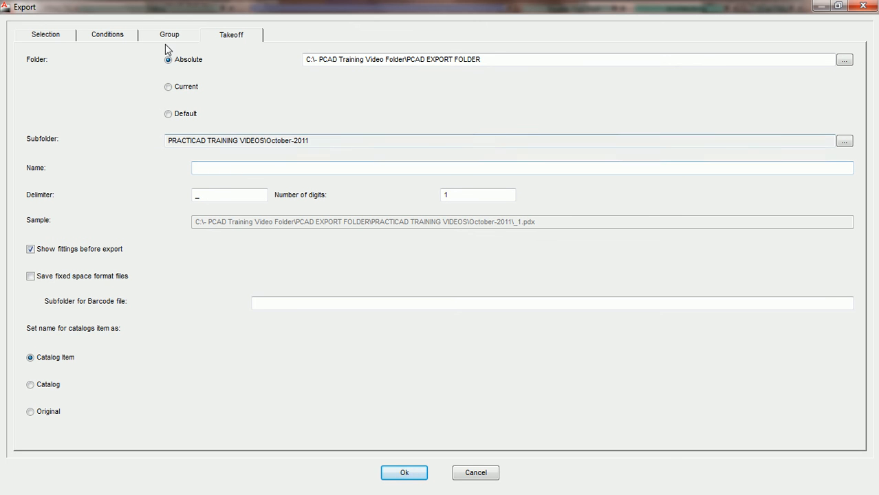
click(237, 169)
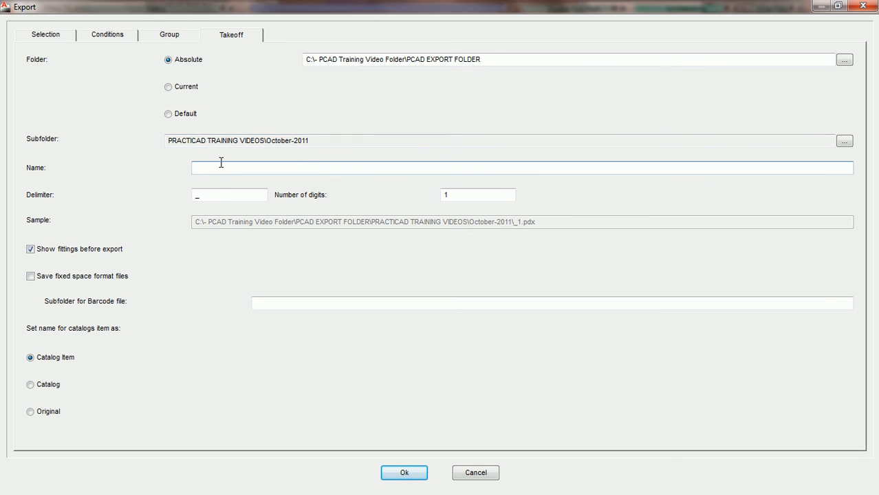
text(PCAD TAKEOFF)
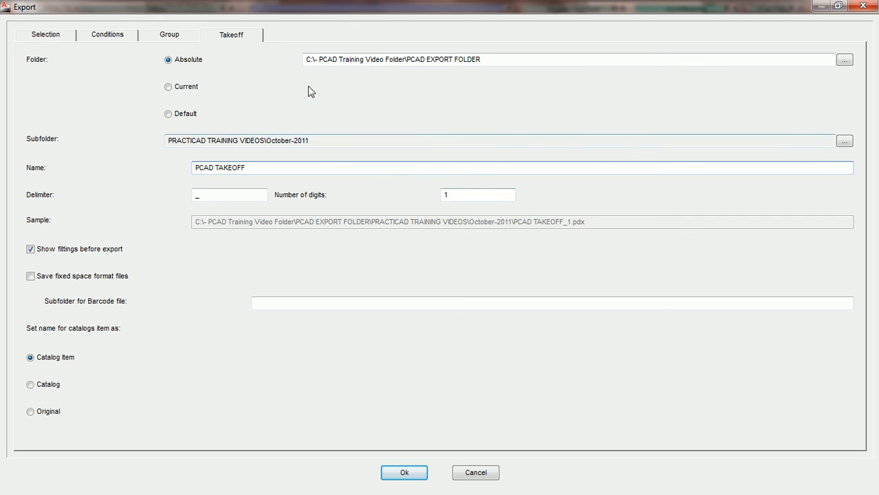
Step: Review the sample file paths of the HP and ORDER groups, and export the previewed fitting groups
click(170, 38)
click(38, 95)
click(45, 86)
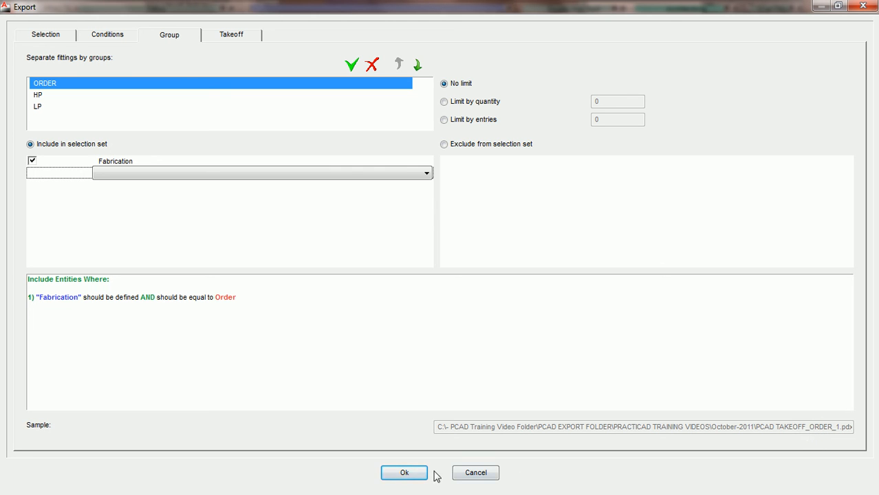
click(404, 472)
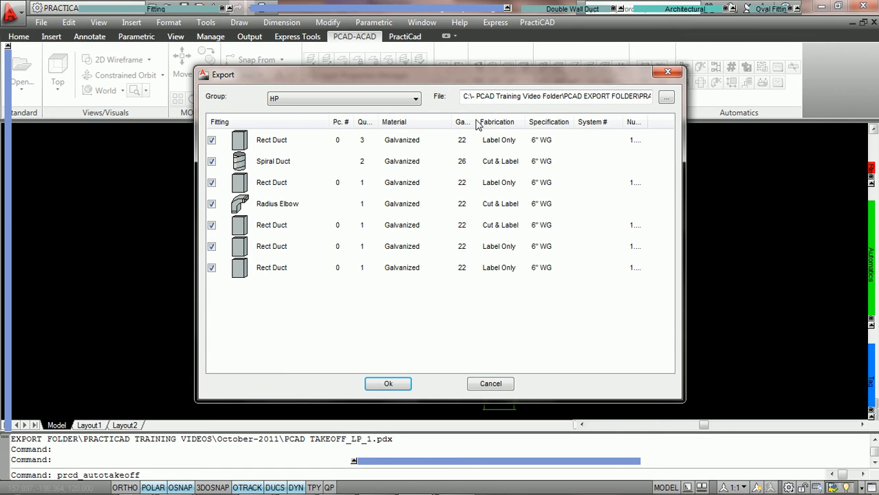
click(387, 384)
Step: Switch to the file explorer and open the October-2011 export subfolder to check the newly named takeoff files
mouse_move(175, 482)
click(282, 375)
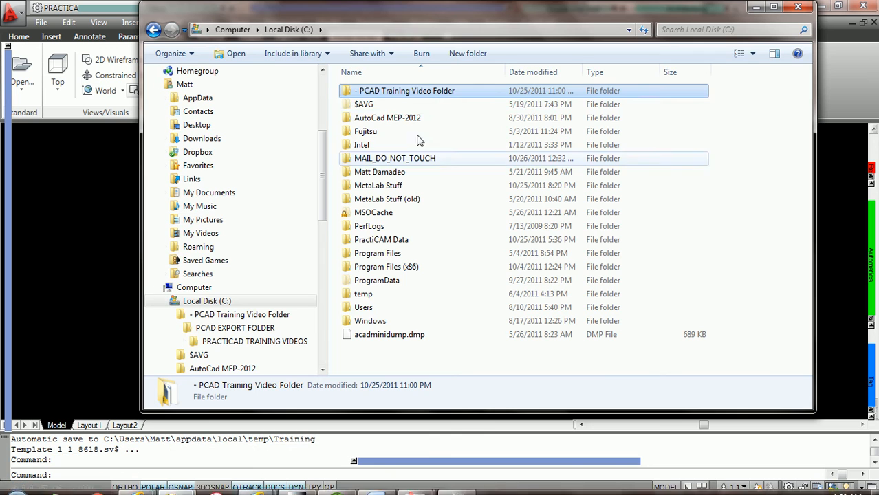
double_click(409, 92)
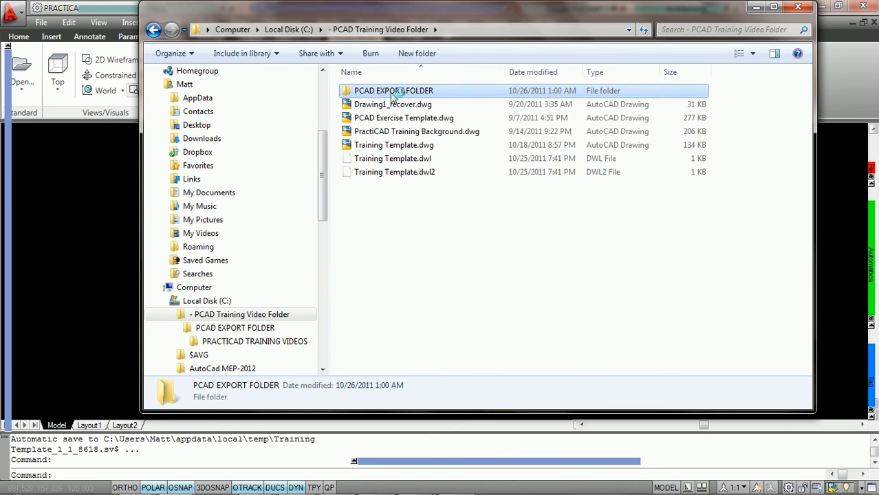
double_click(388, 95)
double_click(401, 96)
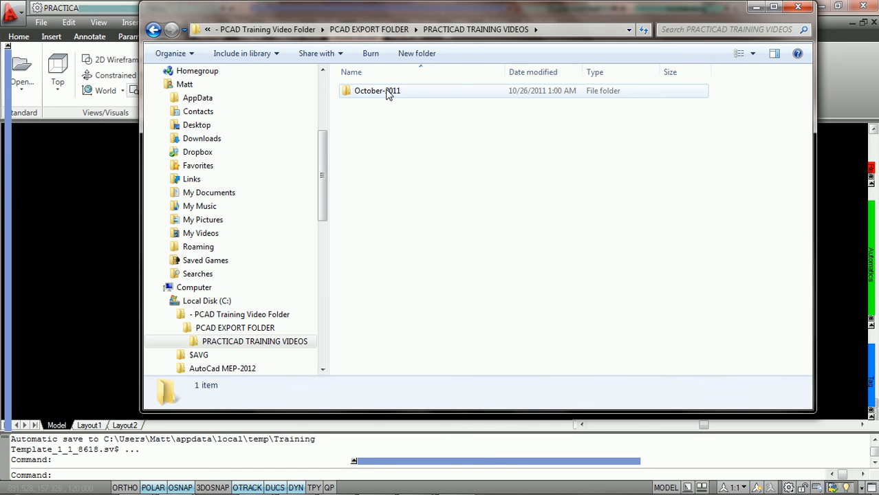
double_click(388, 94)
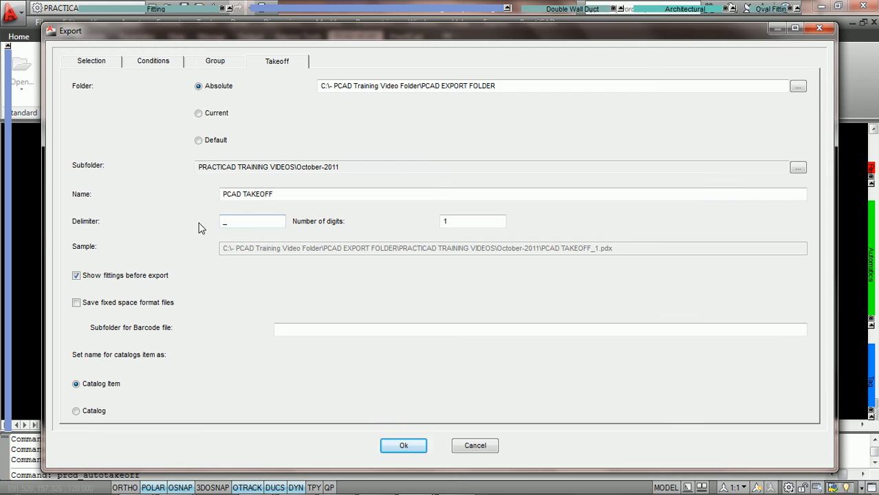
Step: Check the separated groups and re-enter a single underscore as the takeoff file name delimiter
click(226, 218)
text(_)
click(453, 220)
click(216, 63)
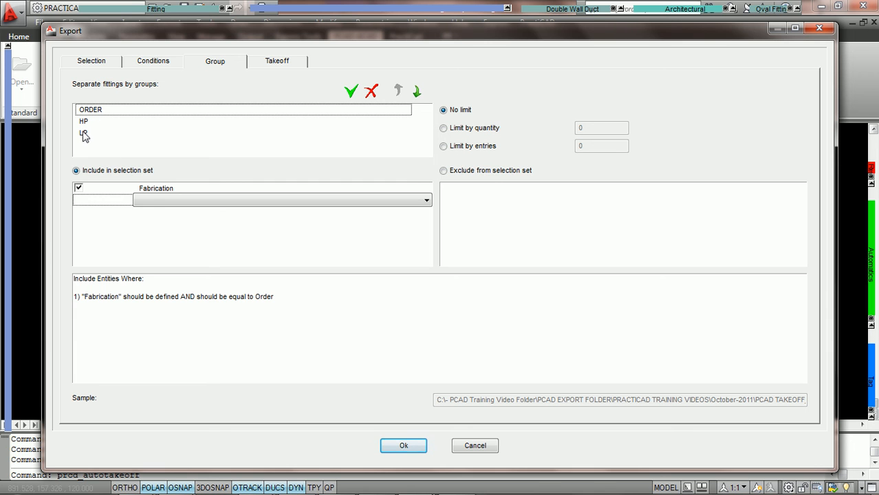
click(278, 64)
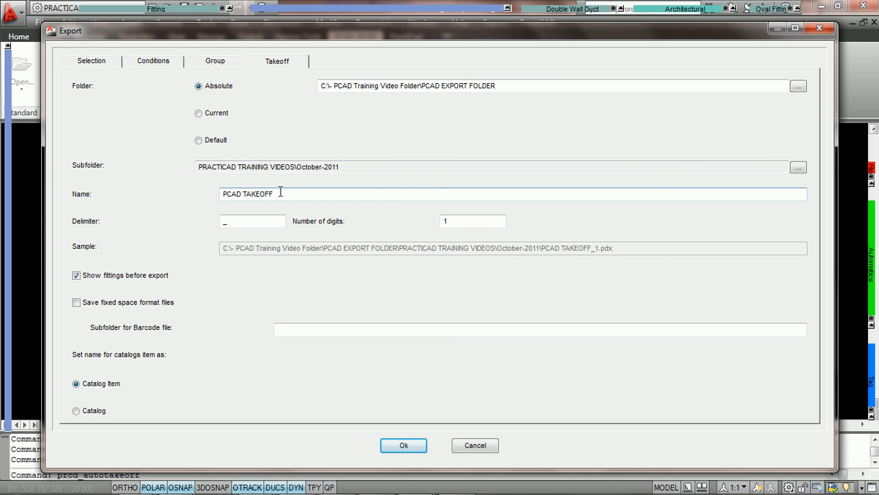
double_click(232, 221)
key(BackSpace)
text(_)
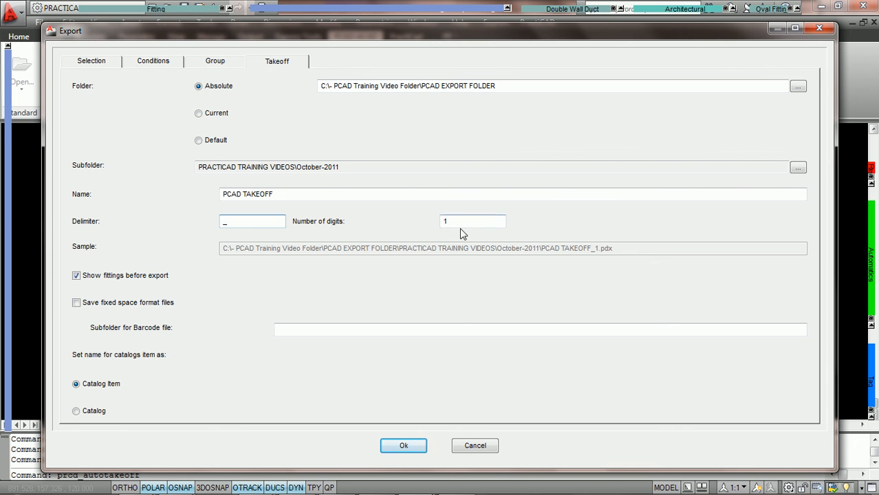
Step: Examine the file names and numbering in the October-2011 folder and return to the export settings
mouse_move(191, 486)
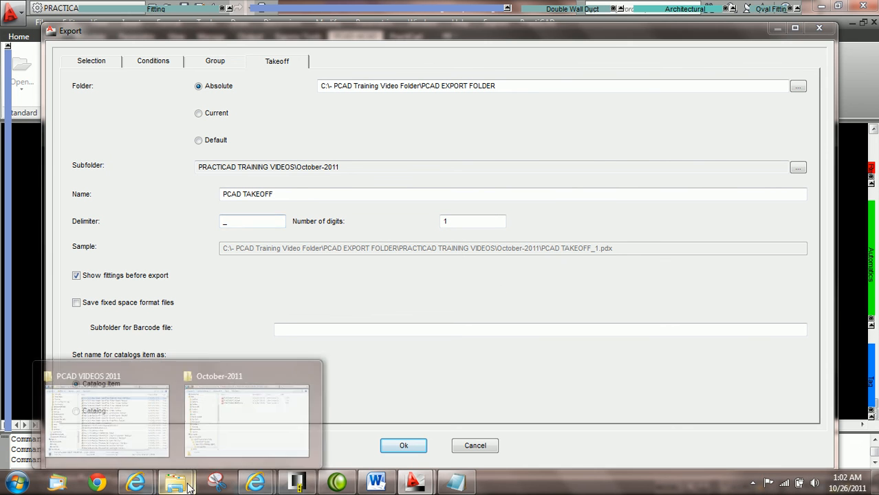
click(251, 418)
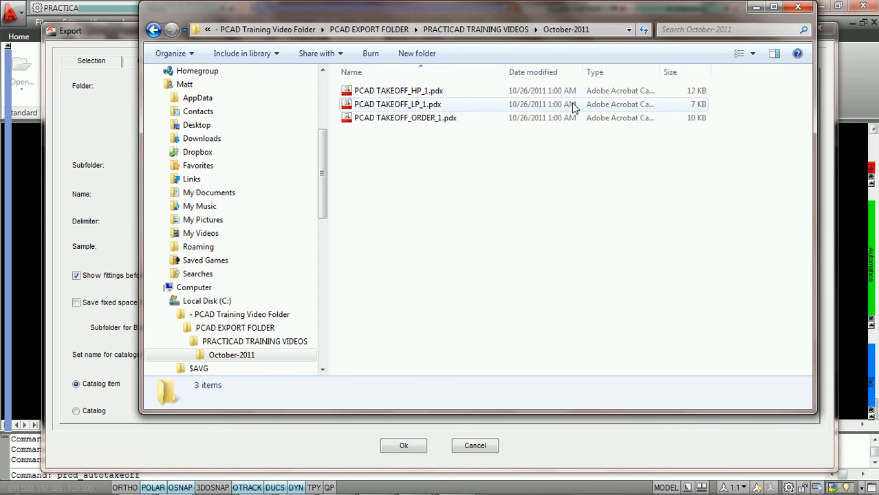
click(755, 8)
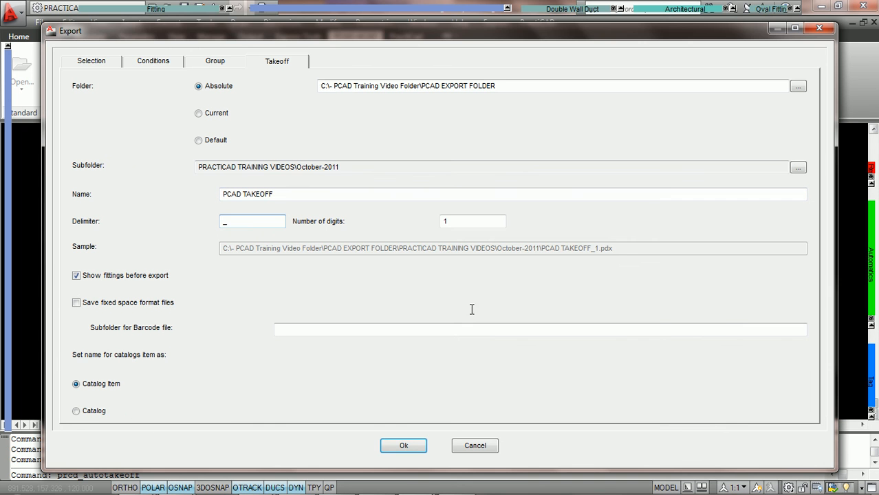
Step: Export the fitting groups again with the same takeoff settings and check the October-2011 folder for the additional files
click(399, 447)
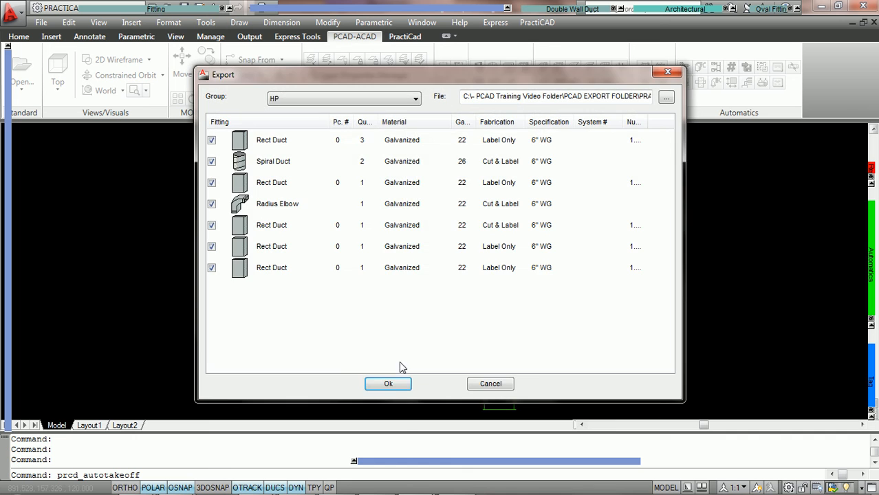
click(388, 383)
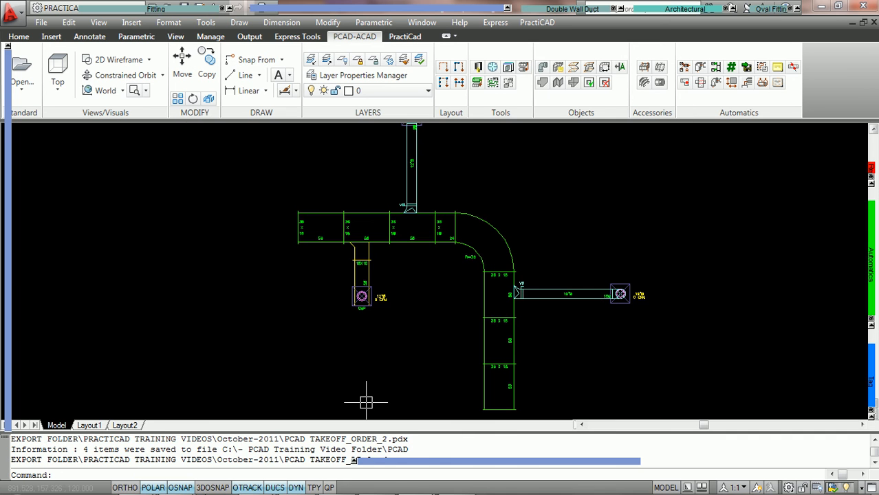
mouse_move(176, 481)
click(241, 427)
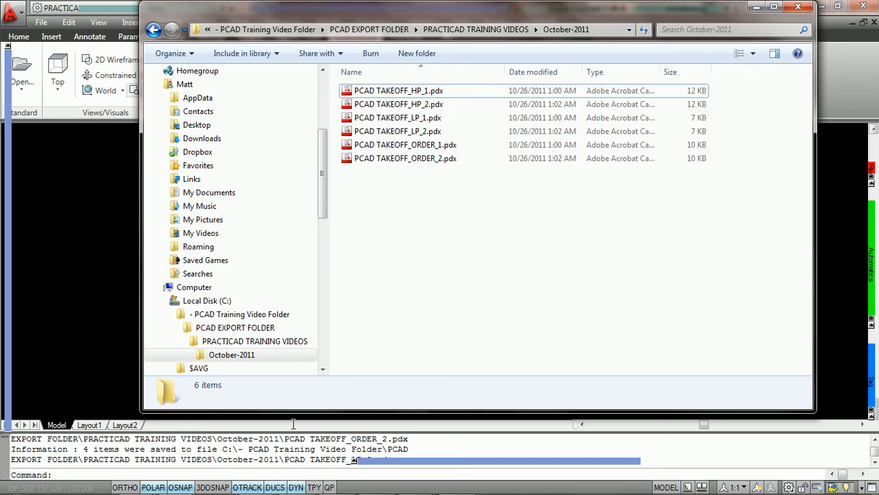
Step: Switch back to AutoCAD, reopen the AutoTakeoff settings and try a delimiter made of several underscores
mouse_move(224, 490)
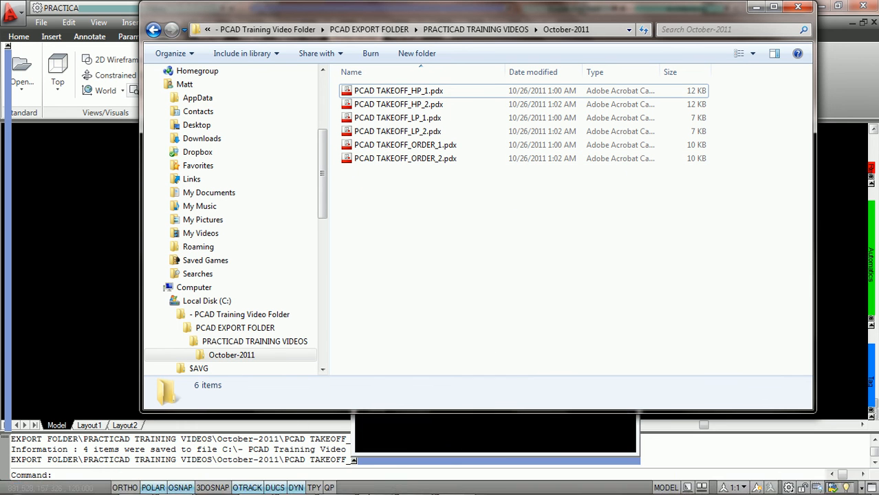
mouse_move(412, 485)
click(483, 412)
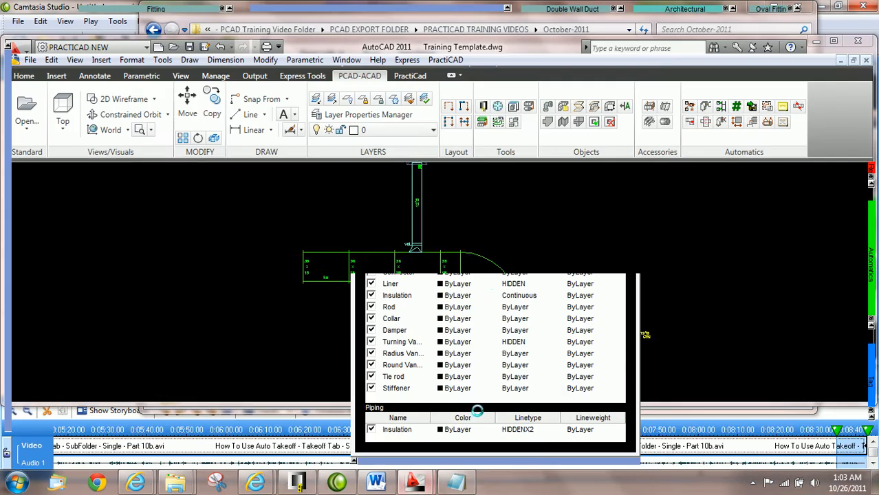
click(752, 106)
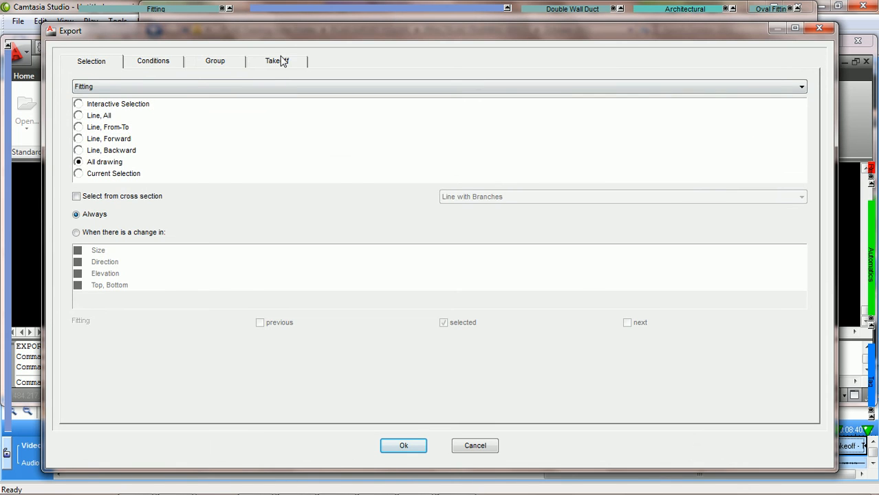
click(279, 60)
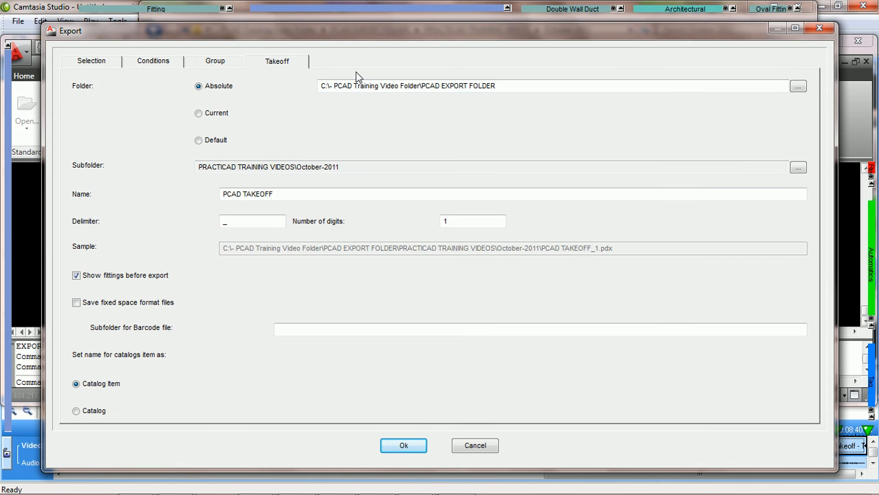
click(237, 224)
text(______)
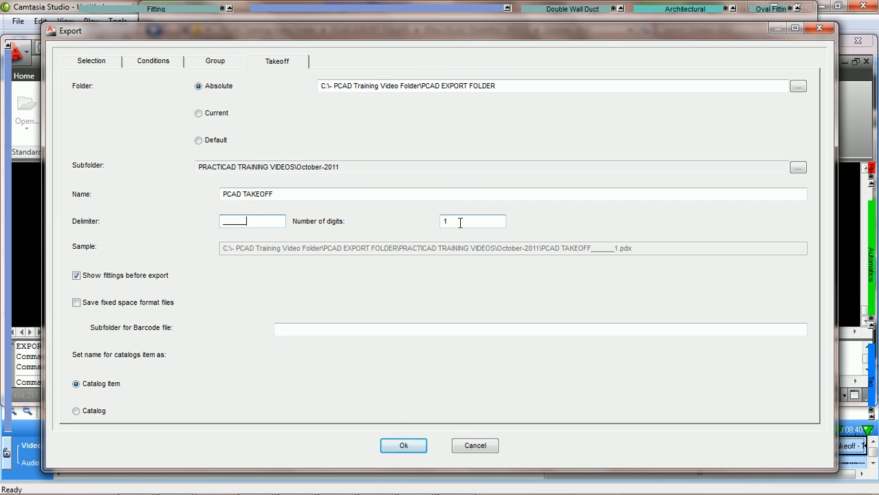
key(BackSpace)
key(BackSpace)
key(BackSpace)
Step: Try 2 and 3 as the number of digits in the takeoff file numbering
double_click(447, 221)
text(2)
double_click(459, 221)
text(3)
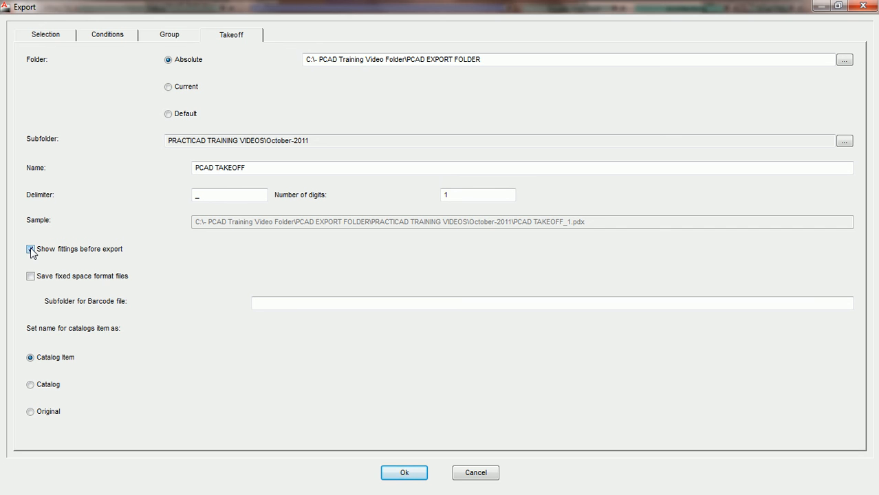
Step: Accept the takeoff settings to preview the fittings before export, and show the HP group
click(405, 474)
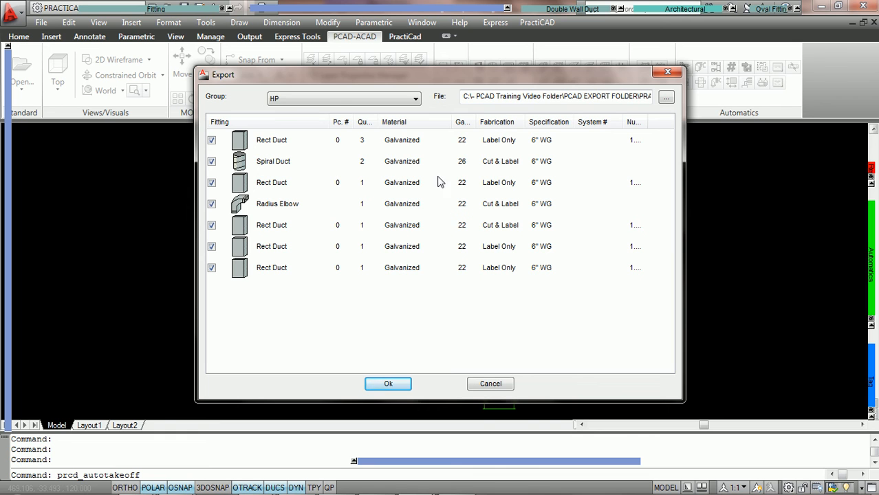
click(335, 102)
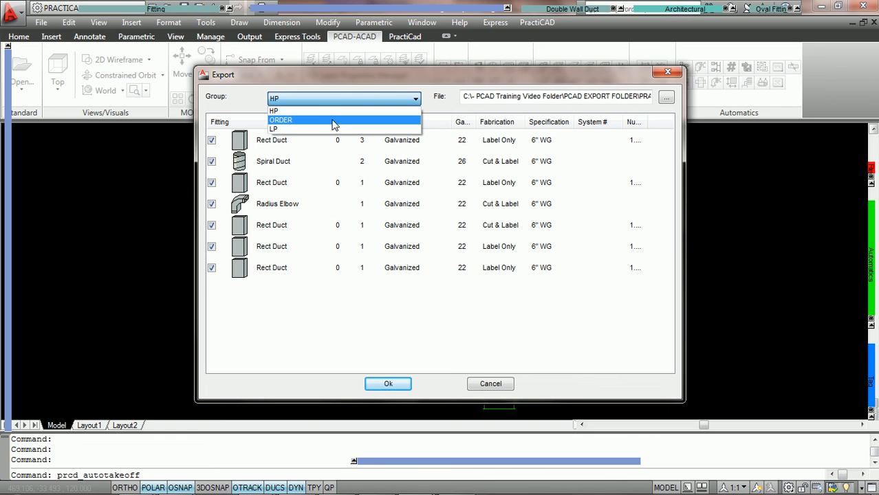
click(337, 111)
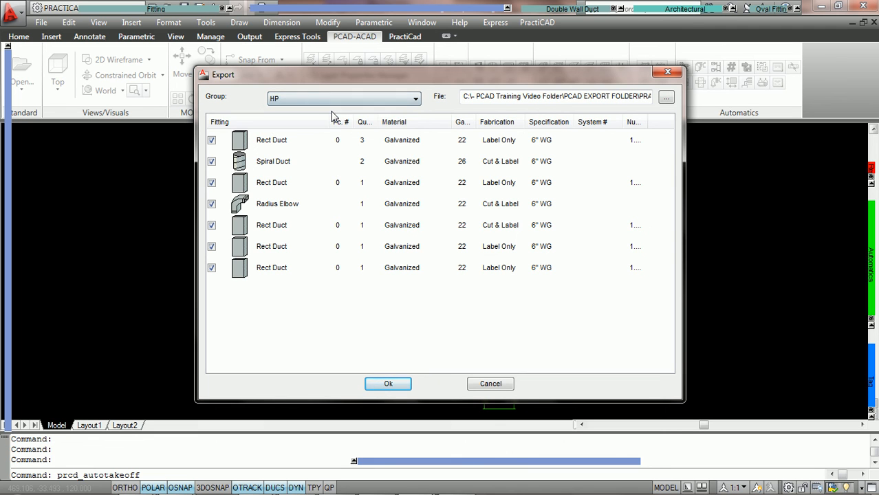
Step: Rename the HP group's export file as TEST.pdx in the October-2011 folder path
click(211, 161)
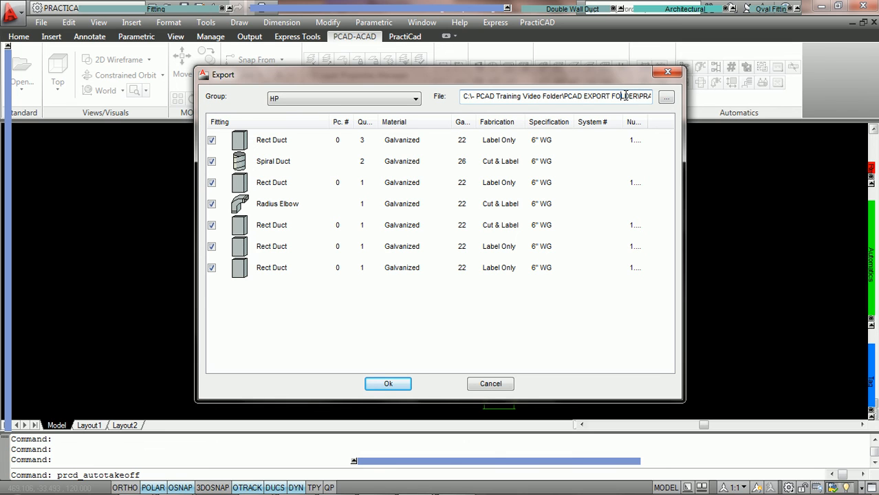
key(Right)
key(Right)
key(Right)
key(Right)
key(Right)
key(Right)
key(Right)
key(Right)
key(Right)
key(Right)
key(Right)
key(Right)
key(Right)
key(Right)
key(Right)
key(Right)
key(Right)
key(Right)
key(Right)
key(Right)
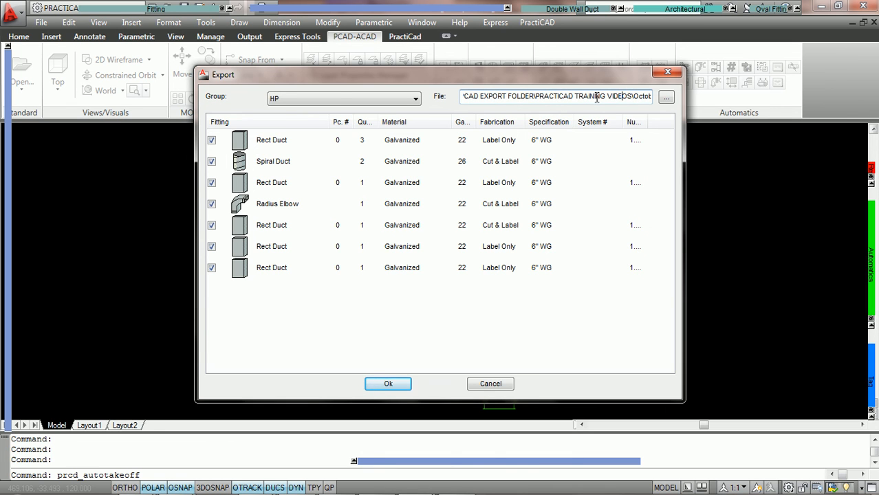
key(Right)
key(Right)
key(Right)
key(Right)
key(Right)
key(Right)
key(Right)
key(Right)
key(Right)
key(Right)
key(Right)
key(Right)
key(Right)
key(Right)
key(Right)
key(Right)
key(Right)
key(Right)
key(Right)
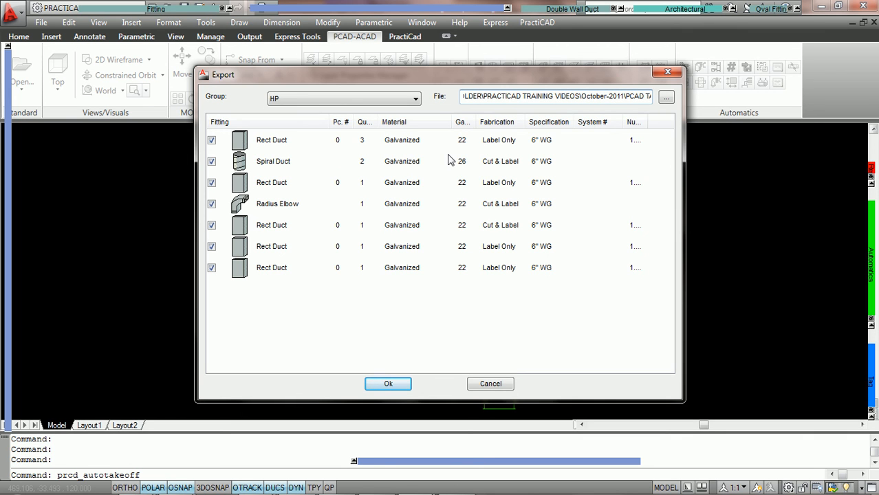
key(Right)
key(Right)
key(Right)
key(Right)
key(Right)
key(Right)
key(Right)
key(Right)
key(Right)
key(Right)
key(Right)
key(Right)
key(Right)
key(Right)
key(Right)
key(Right)
key(Right)
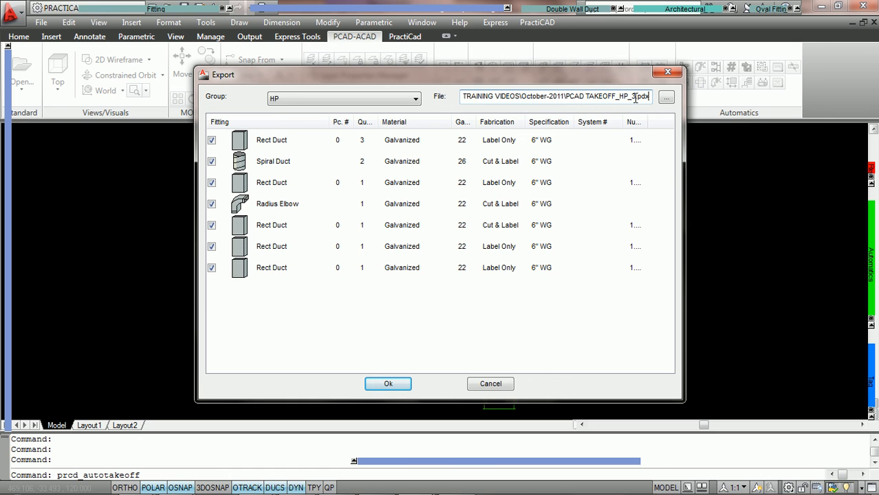
key(BackSpace)
key(BackSpace)
key(BackSpace)
key(BackSpace)
key(BackSpace)
key(BackSpace)
key(BackSpace)
key(BackSpace)
key(BackSpace)
key(BackSpace)
key(BackSpace)
key(BackSpace)
key(BackSpace)
key(BackSpace)
key(BackSpace)
key(BackSpace)
key(BackSpace)
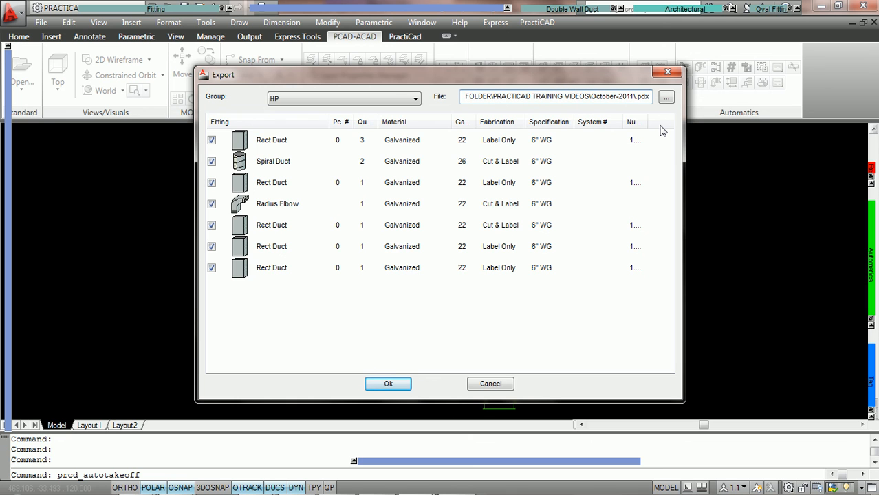
text(TEST)
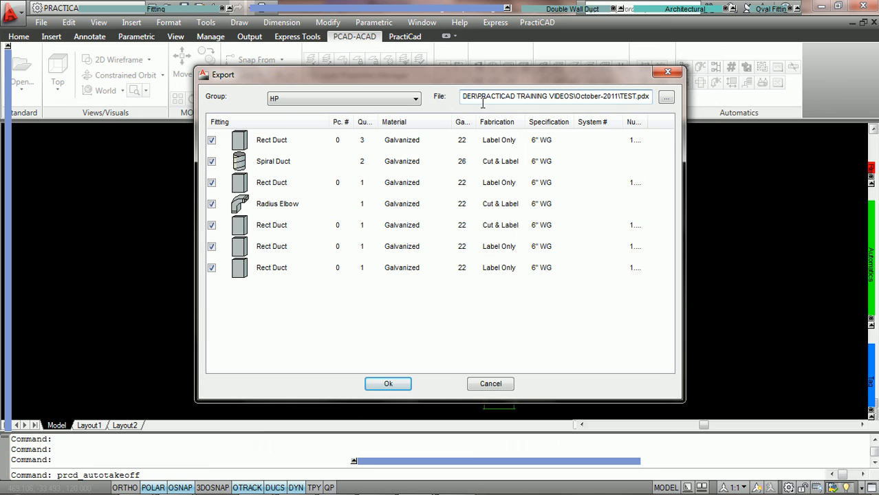
Step: Browse the save location of the HP export file to view the October-2011 folder, and close the browser
click(666, 100)
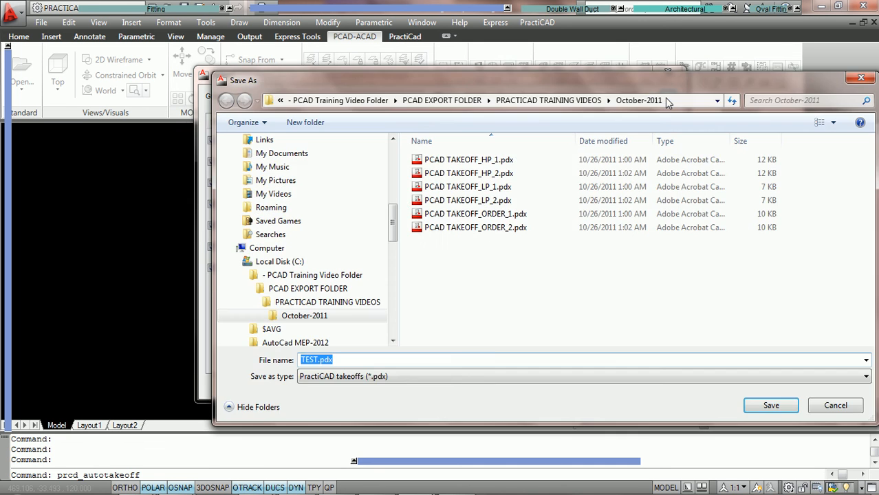
scroll(392, 227, down, 2)
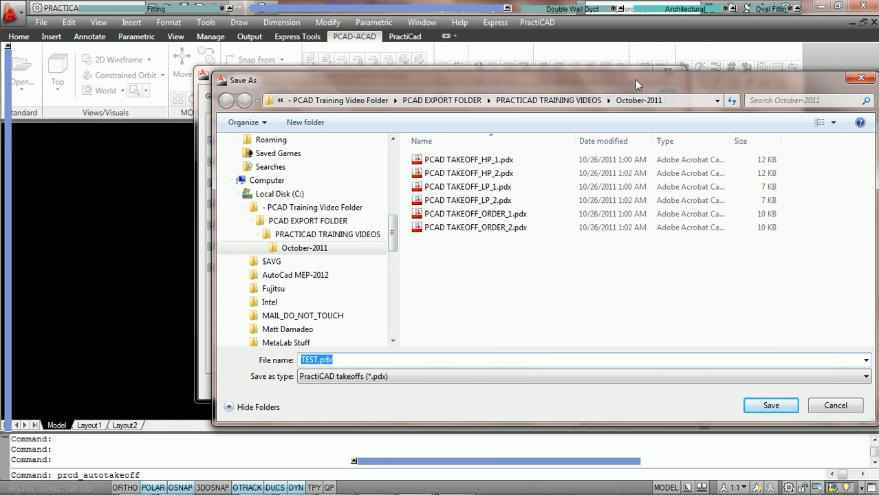
drag(826, 76, 753, 81)
click(786, 83)
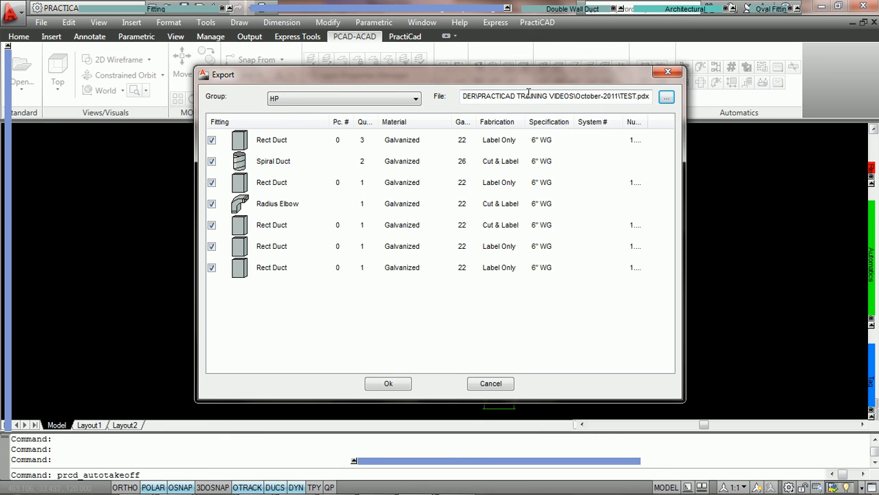
Step: Export the previewed fitting groups and check the October-2011 folder for TEST.pdx
click(387, 383)
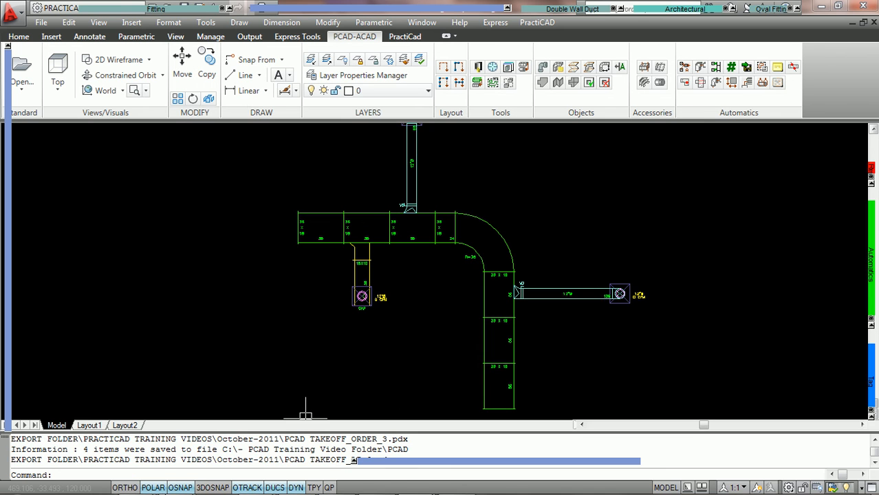
mouse_move(160, 486)
click(249, 423)
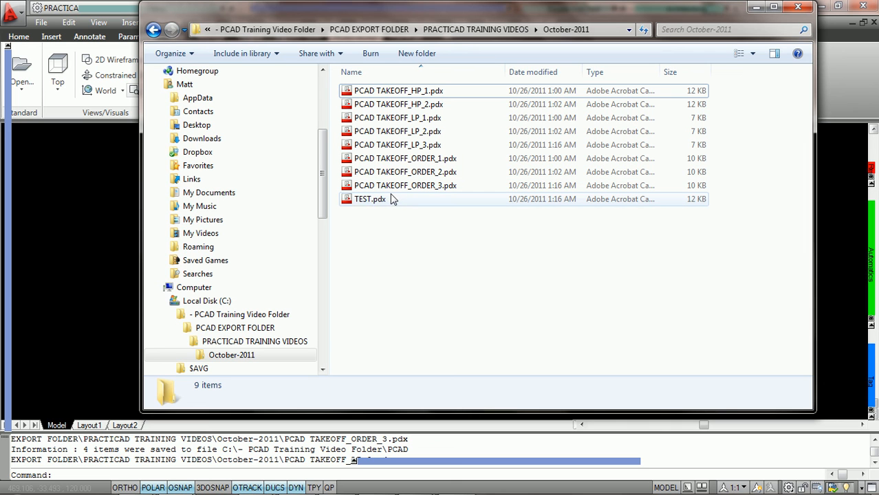
mouse_move(392, 199)
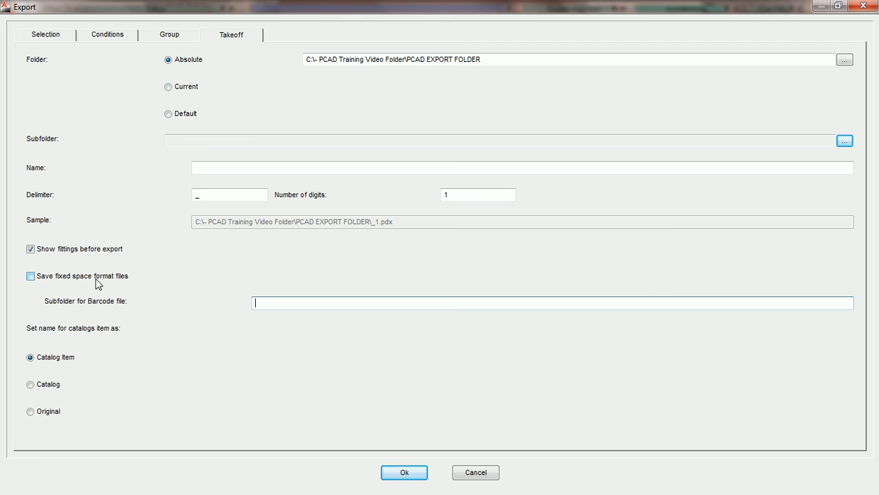
Step: Enable saving fixed space format files with PCAD BARCODES as the barcode file subfolder, and accept the takeoff settings
click(31, 279)
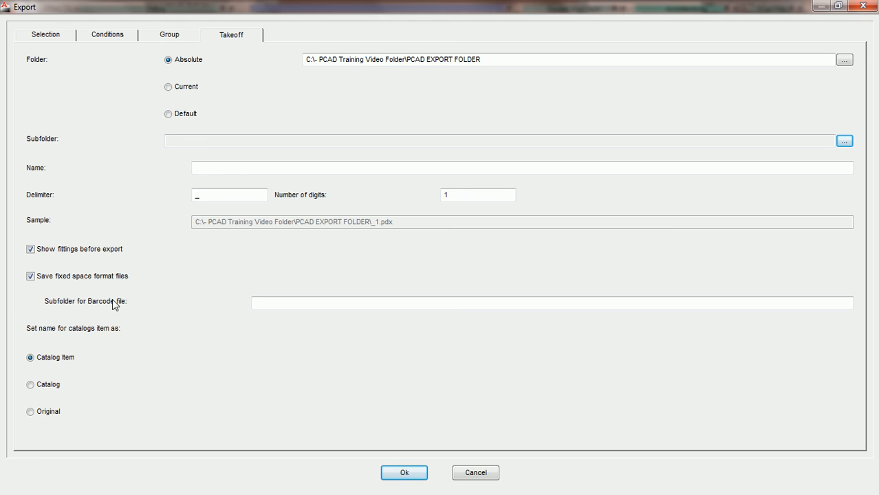
click(281, 302)
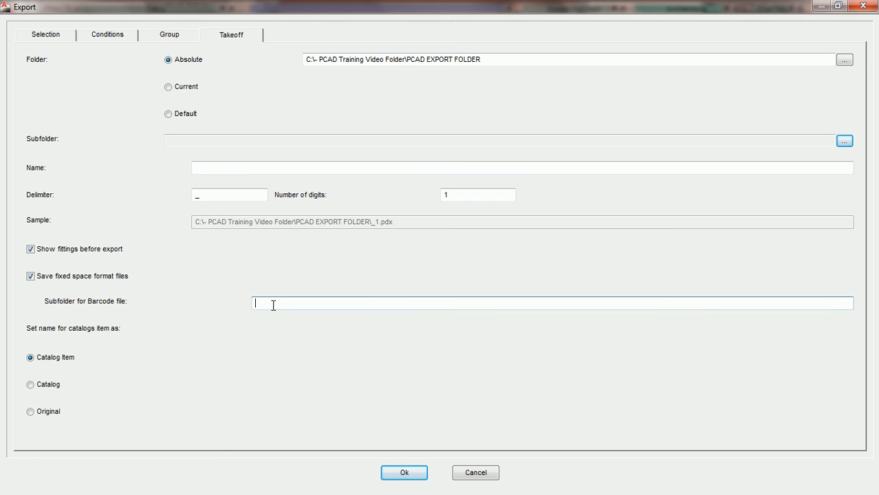
text(PCAD BARCODES)
click(408, 475)
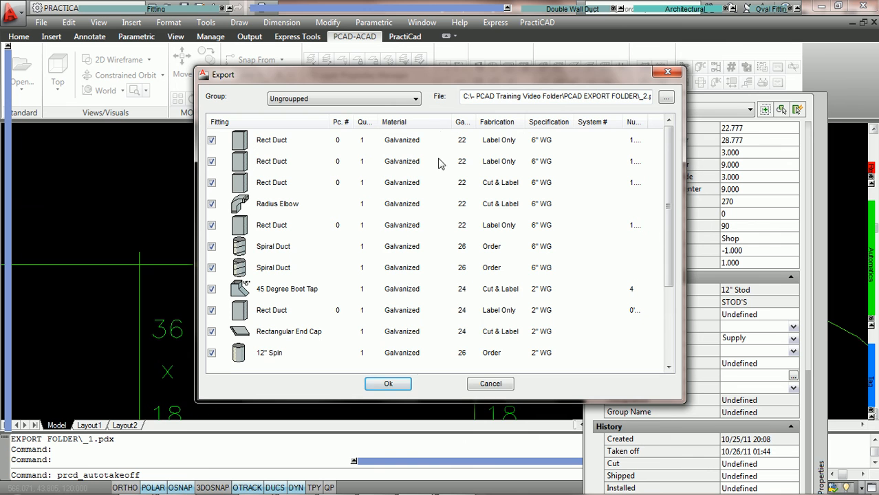
Step: Export the ungrouped fittings and examine the _1.txt file in PCAD EXPORT FOLDER
click(388, 383)
click(177, 485)
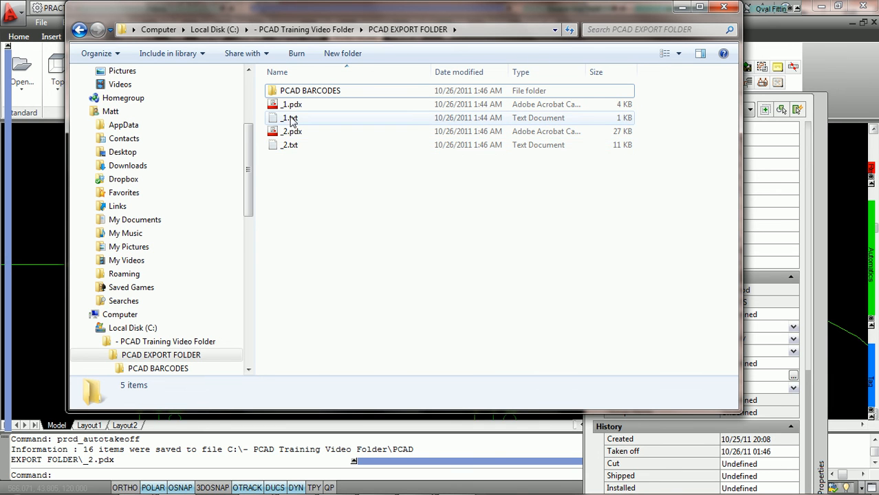
double_click(292, 119)
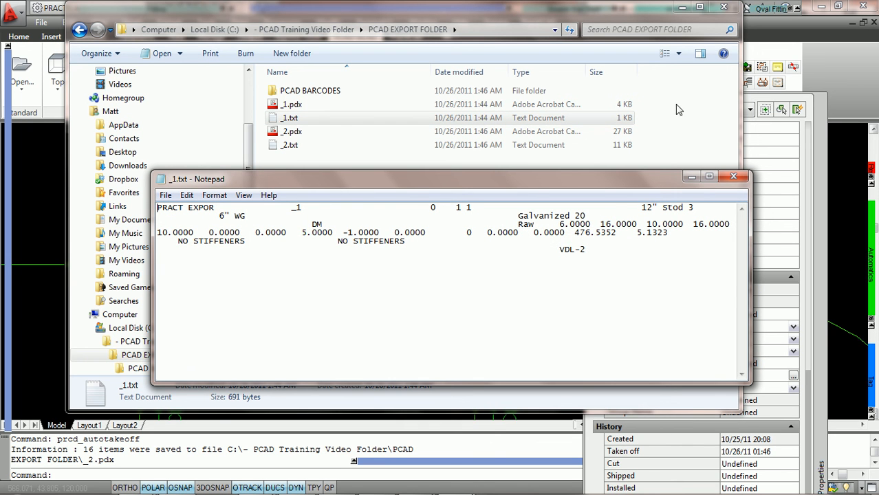
click(377, 163)
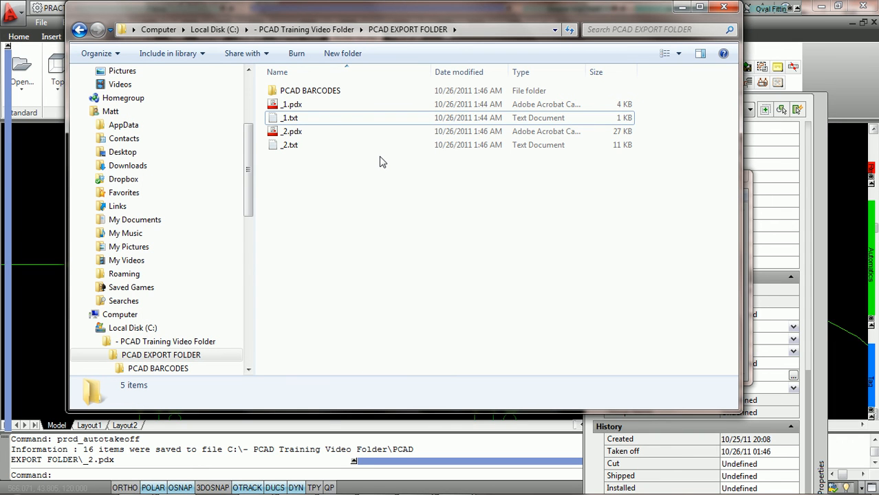
Step: Examine the _1.txt and _2.txt barcode files in the PCAD BARCODES subfolder
double_click(303, 94)
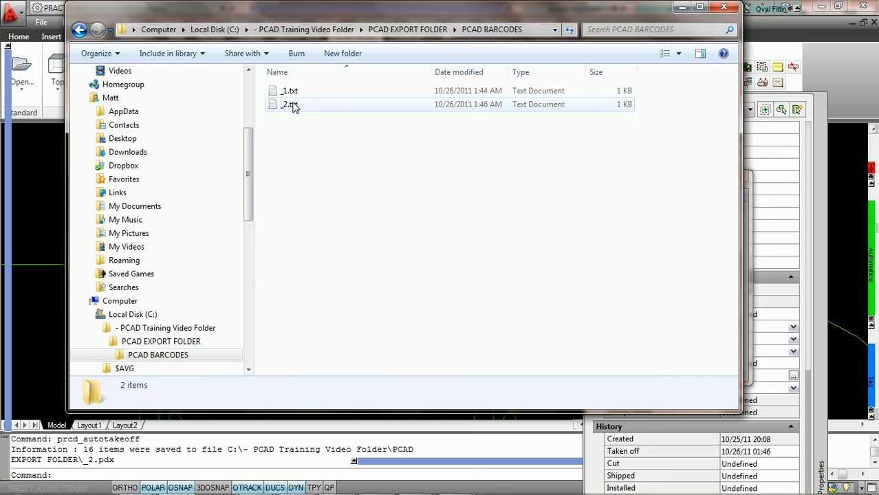
double_click(291, 94)
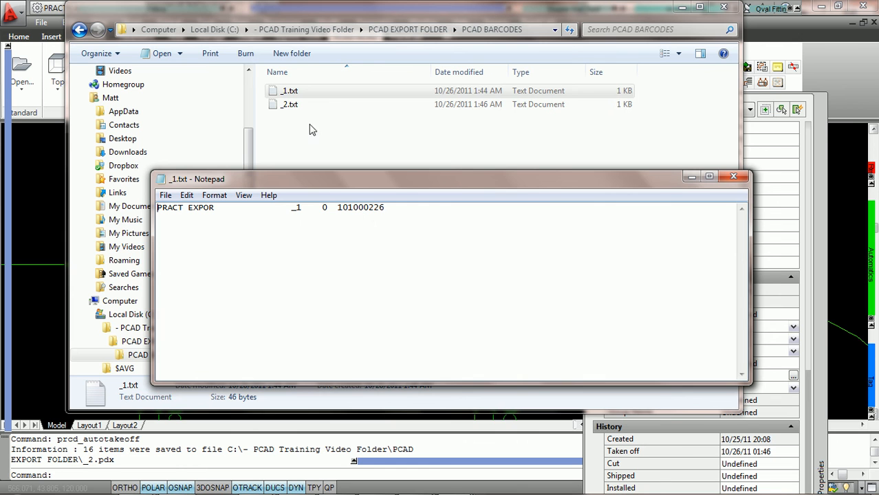
double_click(293, 106)
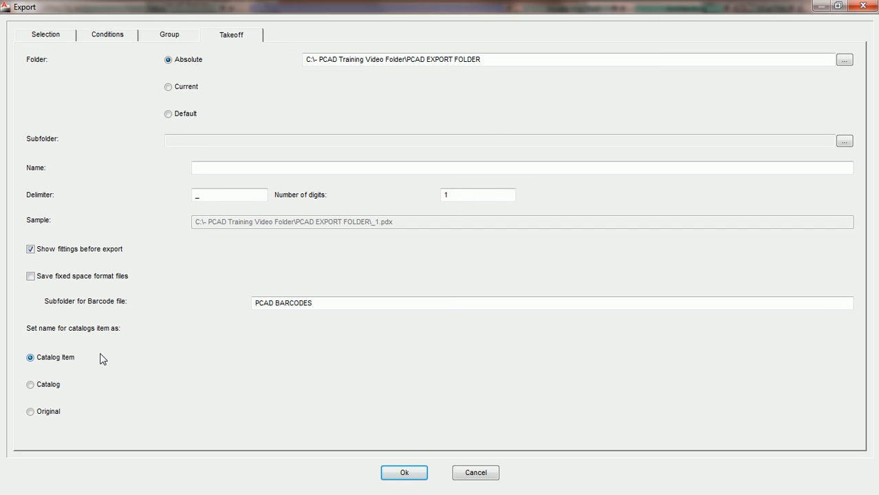
Step: Try the Catalog, Original and Catalog Item options for naming catalog items, and cancel the takeoff settings
click(32, 387)
click(32, 415)
click(32, 359)
click(470, 476)
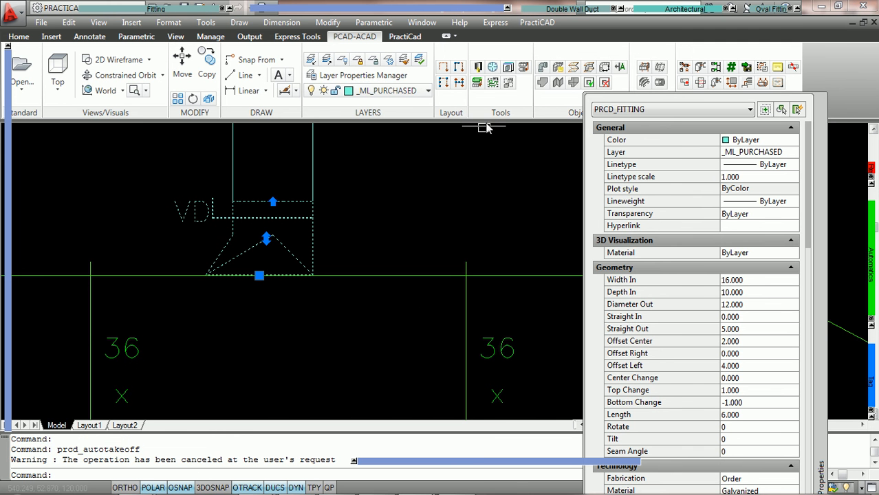
Step: Look through the Square-to-Round STOD'S catalog in the PractiCAD library, widening the Name column and viewing the 8" and 10" Stod items
click(478, 67)
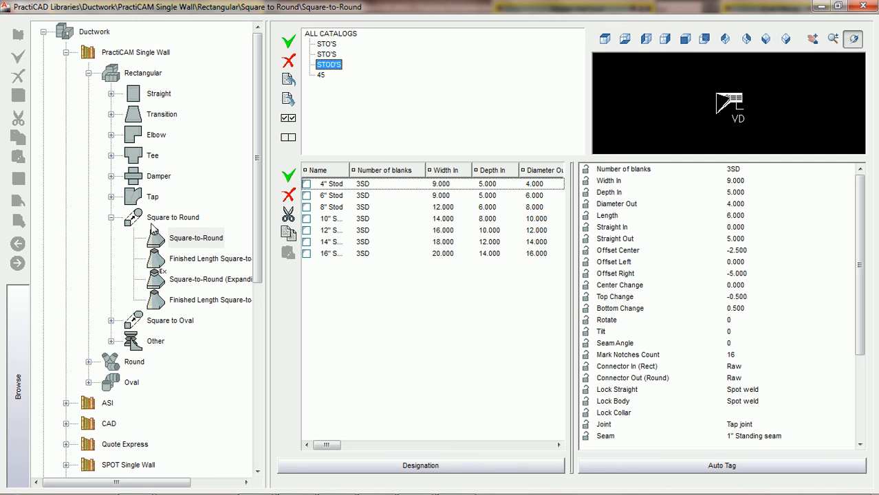
click(192, 242)
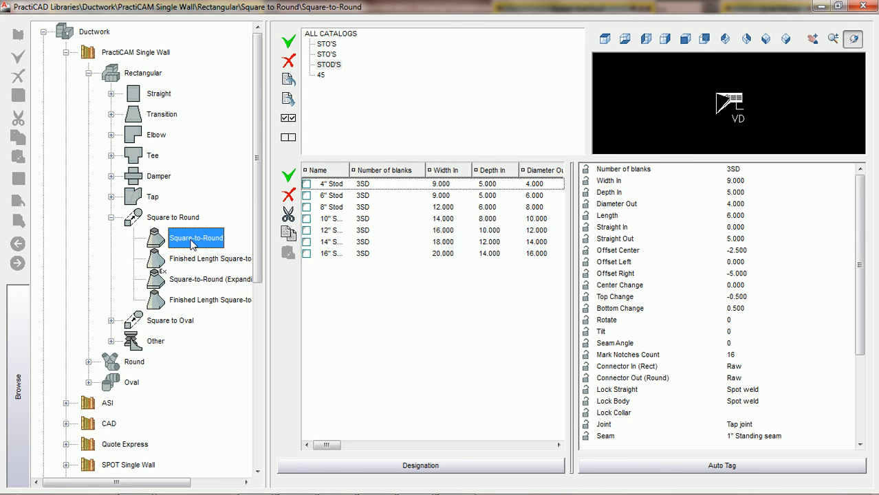
click(331, 65)
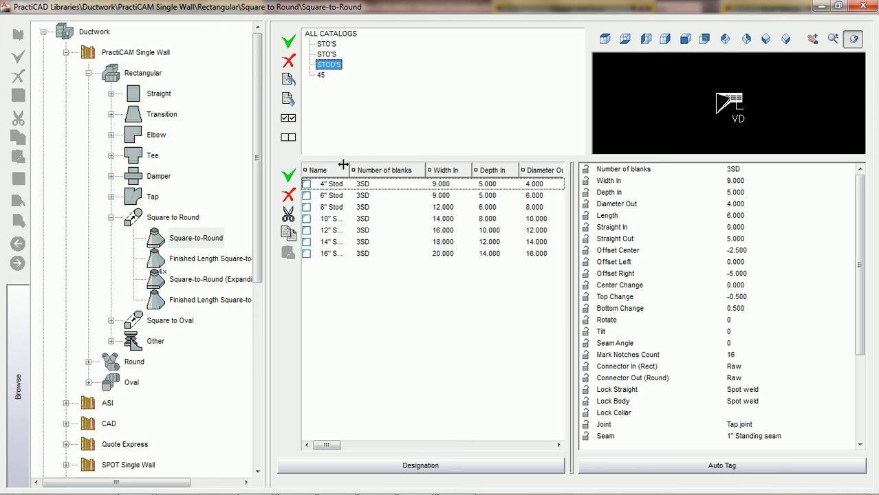
drag(350, 170, 365, 170)
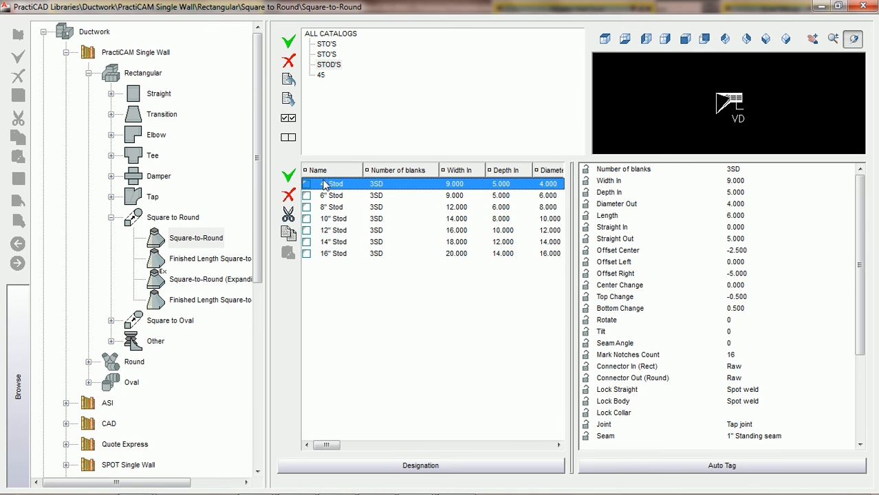
click(335, 219)
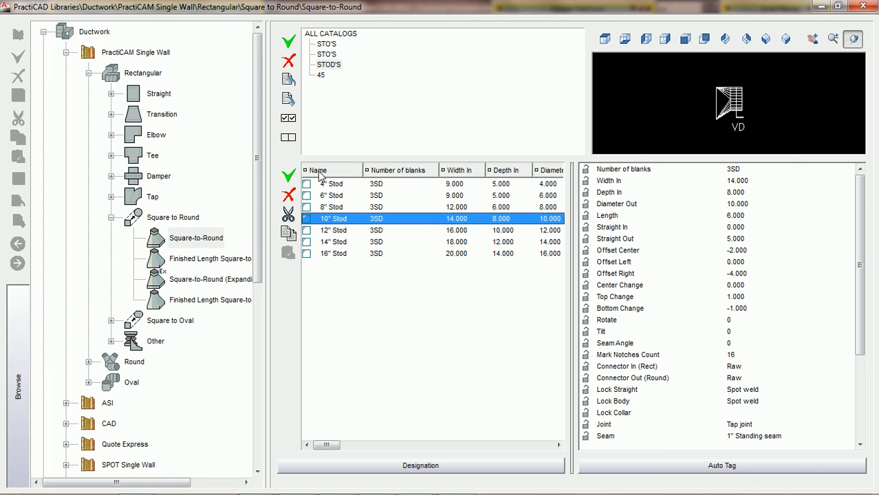
click(333, 209)
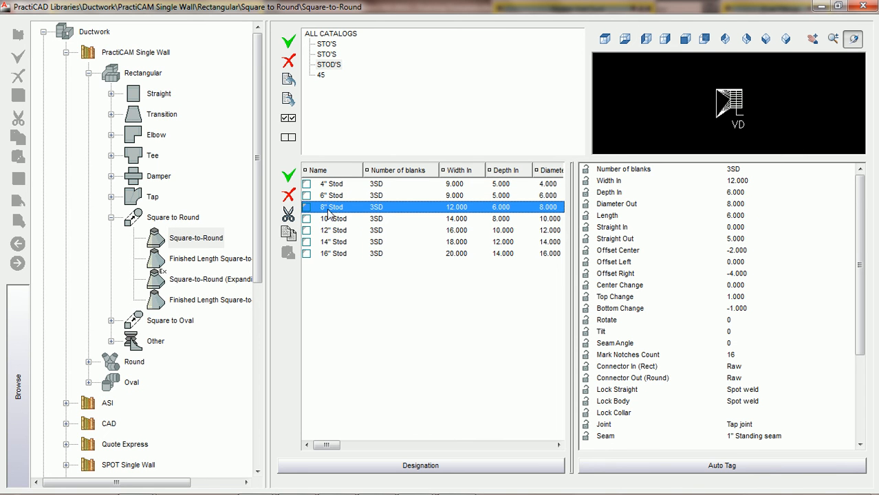
click(333, 221)
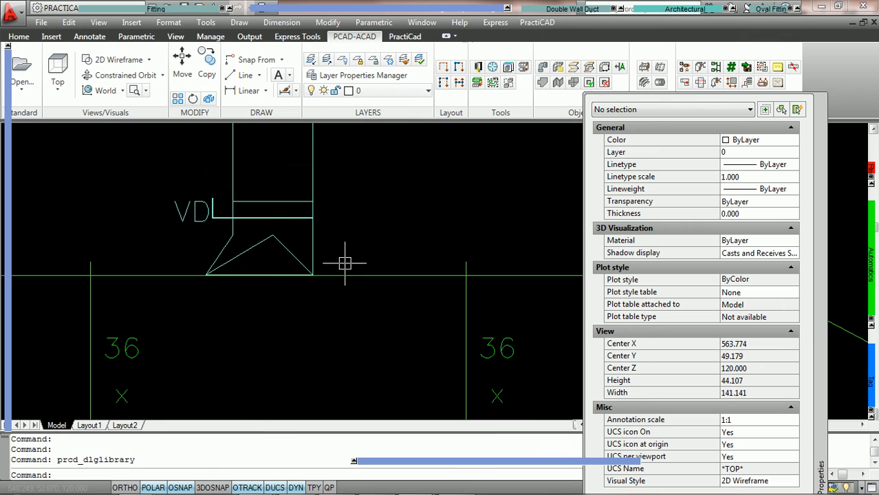
Step: Select the VD tap fitting above the 36-inch duct and examine the name and catalog in its identification properties
click(283, 248)
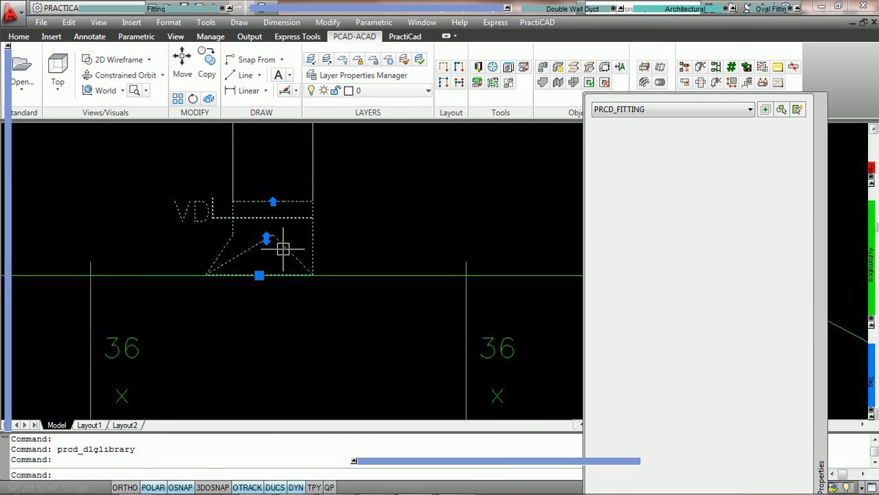
scroll(751, 436, down, 8)
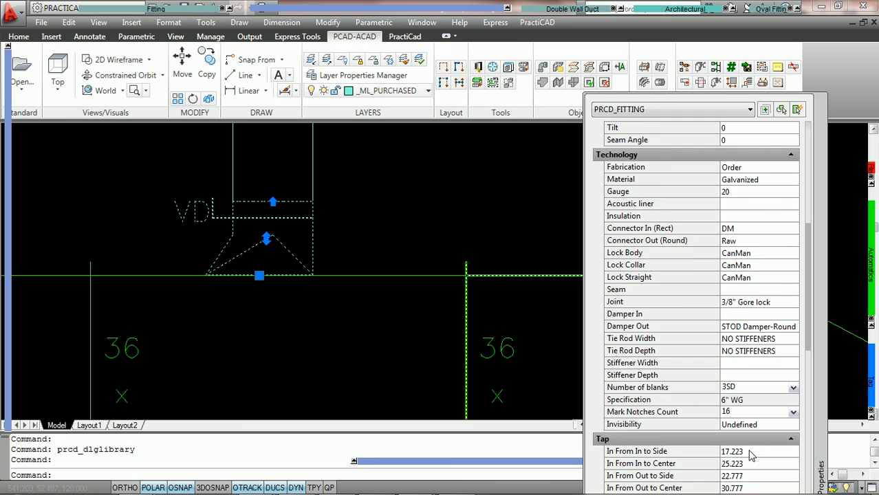
scroll(751, 452, down, 8)
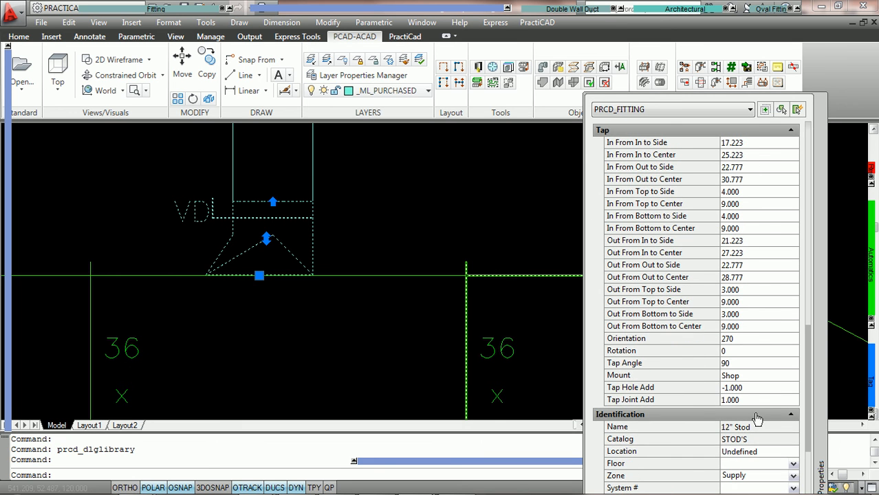
scroll(756, 385, down, 6)
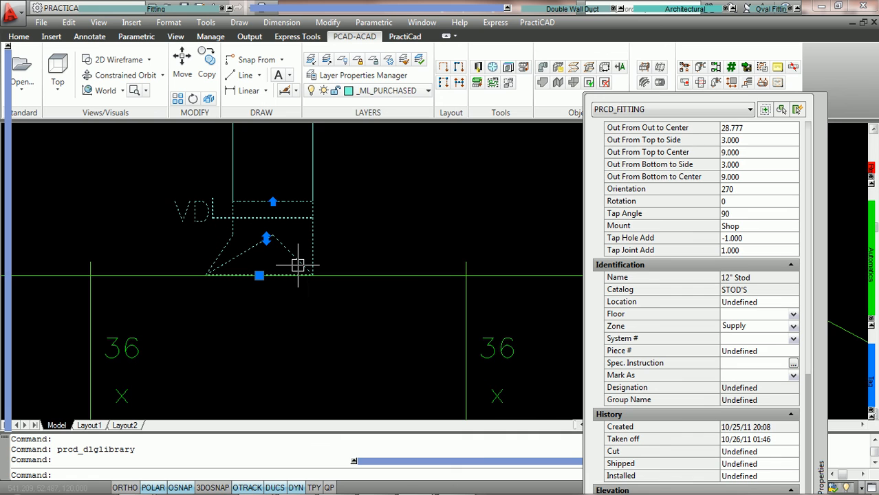
mouse_move(298, 265)
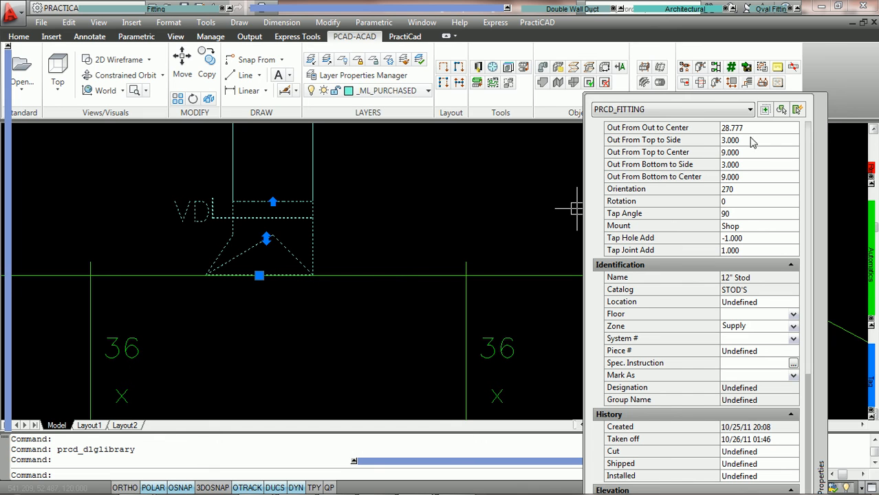
Step: Preview the AutoTakeoff export of the selected tap fitting with the catalog item name set to Original, and cancel the export
click(747, 68)
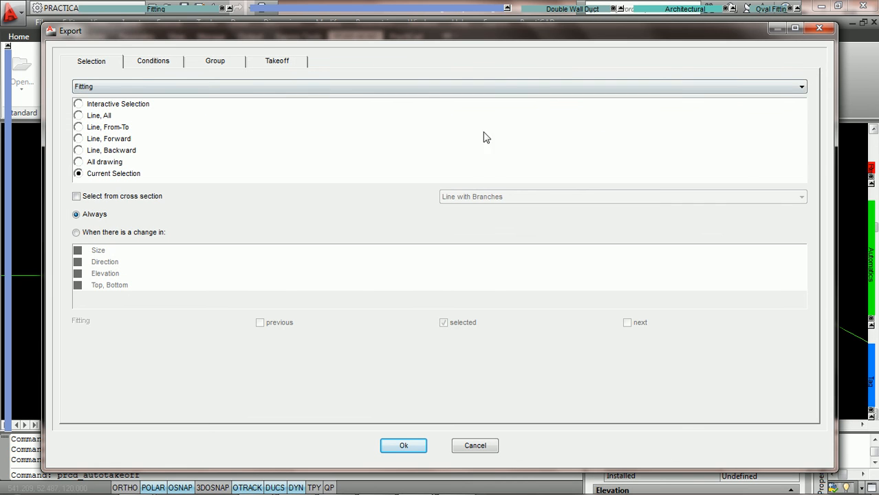
click(280, 63)
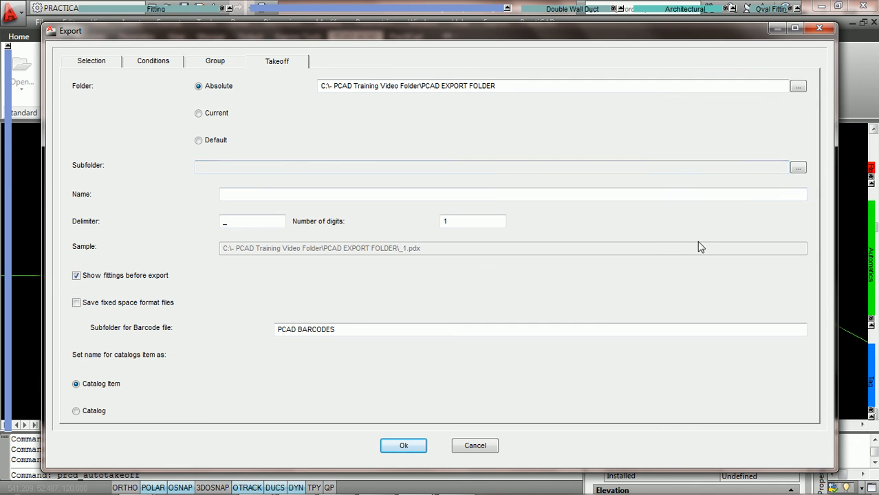
click(794, 28)
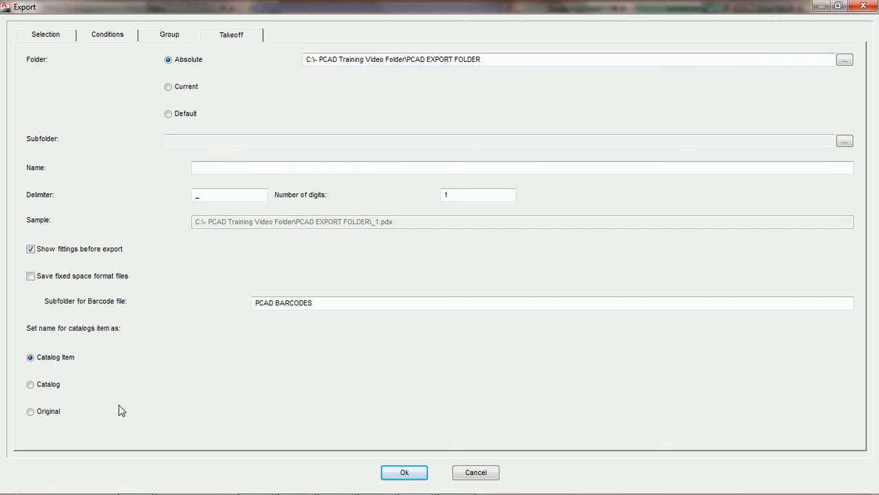
click(30, 413)
click(421, 473)
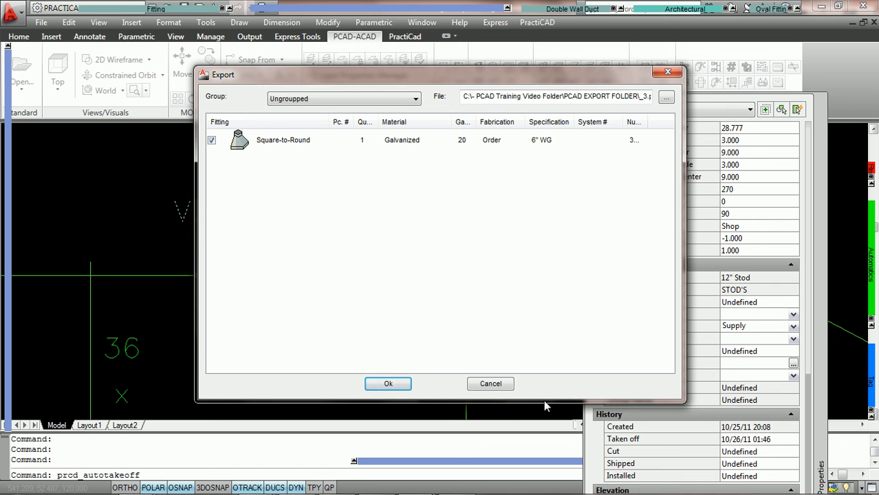
click(500, 388)
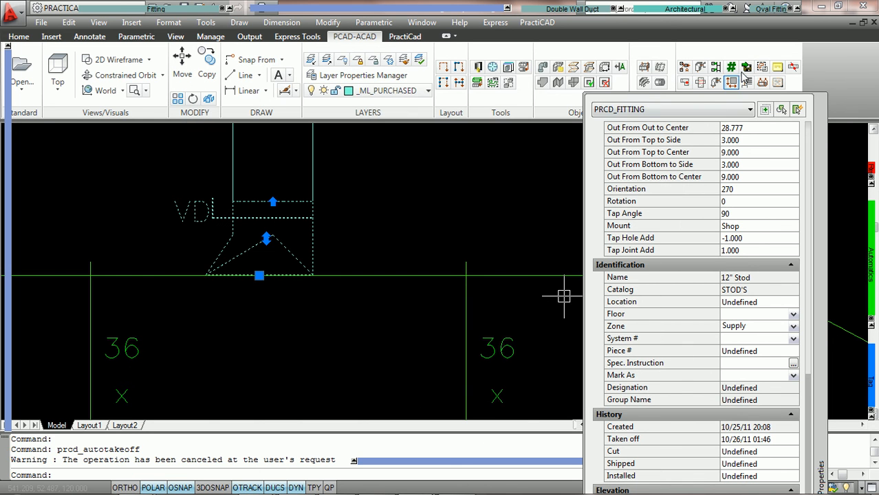
Step: Set the catalog item naming to Catalog, compare the previewed fitting name with its identification properties, and cancel the export
click(746, 68)
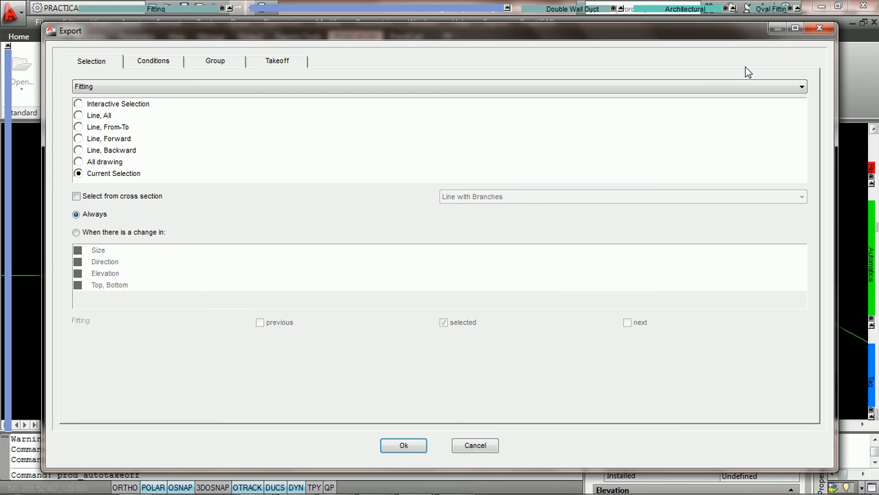
click(283, 64)
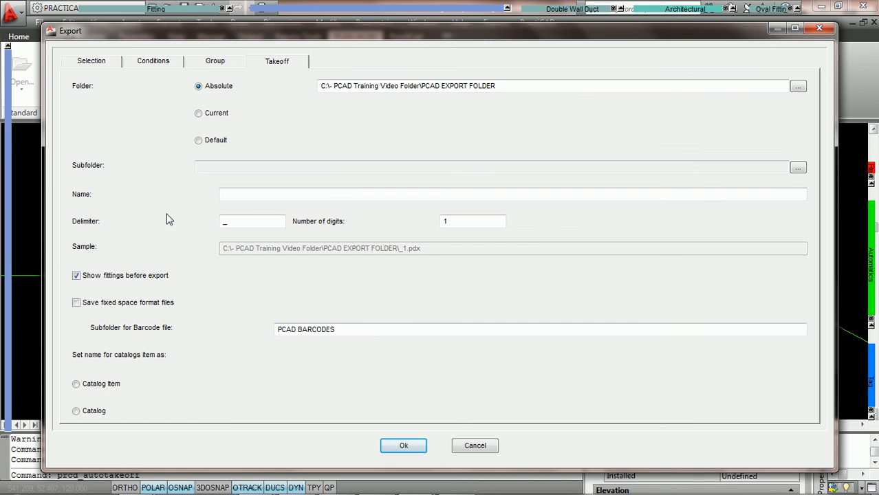
click(76, 412)
click(406, 446)
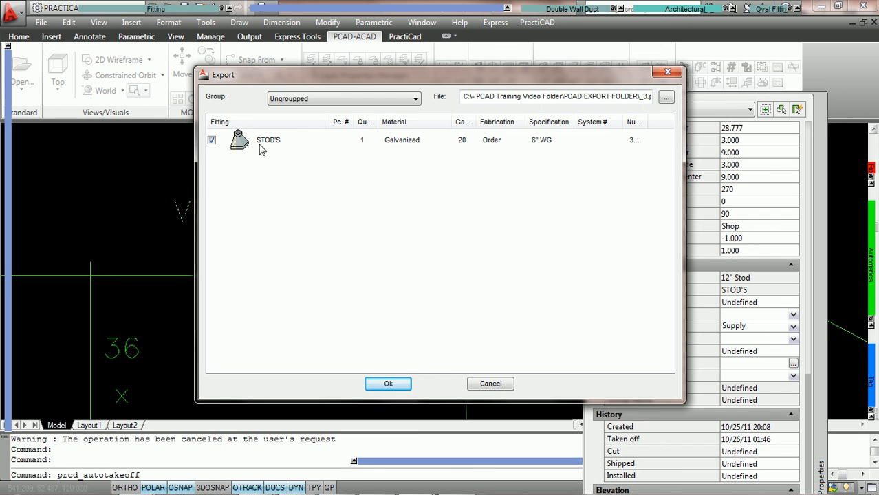
drag(294, 74, 200, 81)
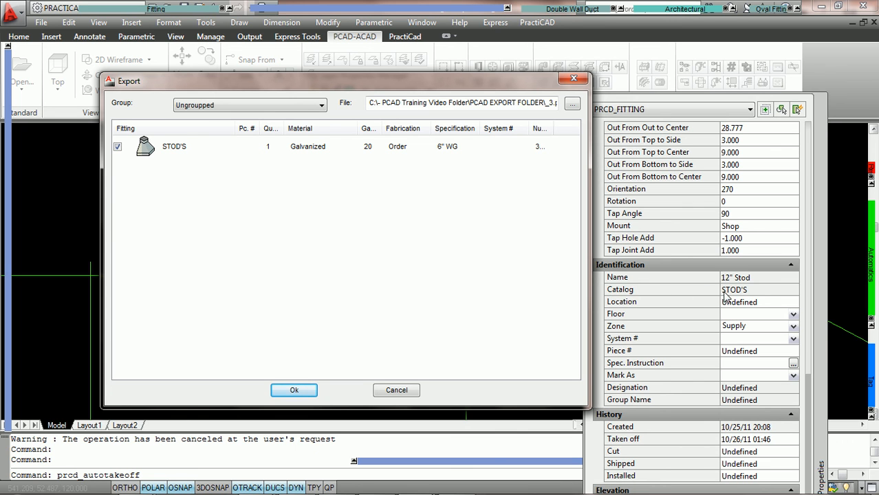
click(407, 392)
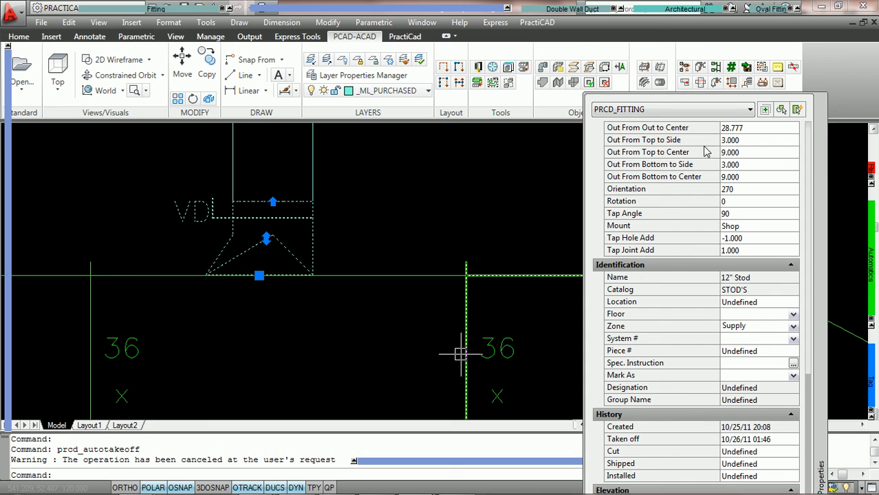
Step: Set the takeoff's catalog naming to Catalog Item and compare the export preview with the fitting's Name property
click(746, 67)
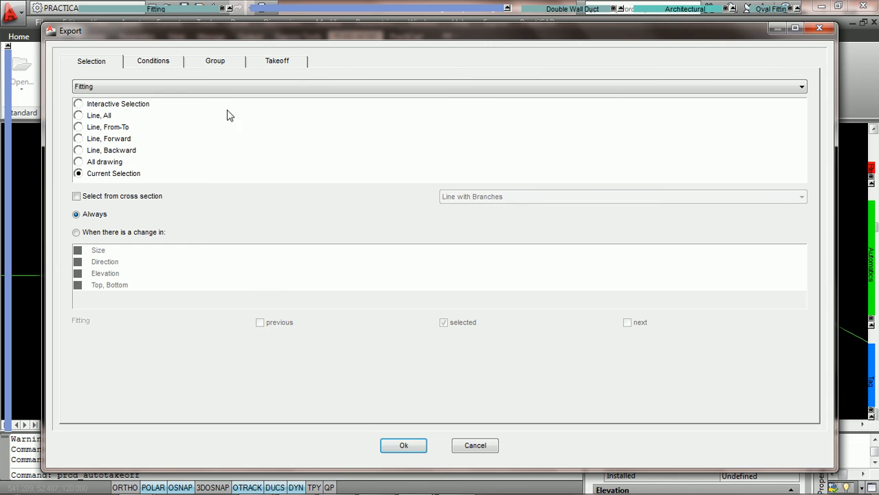
click(286, 62)
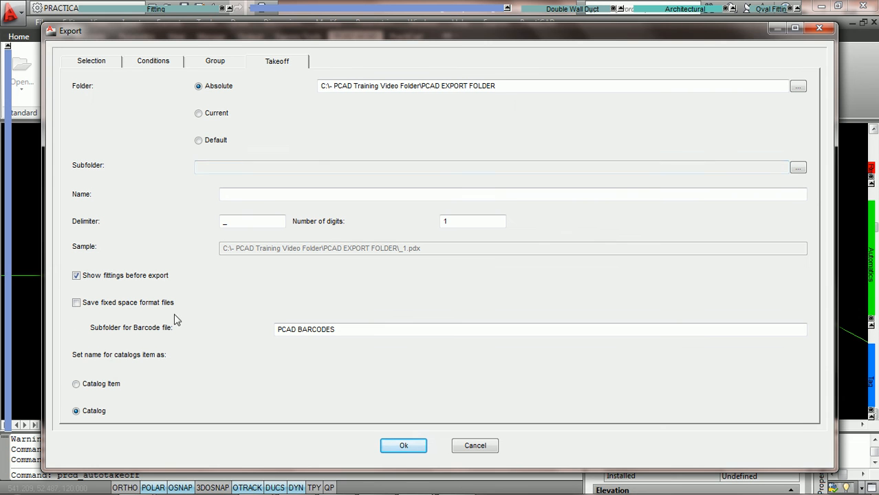
click(77, 386)
click(404, 447)
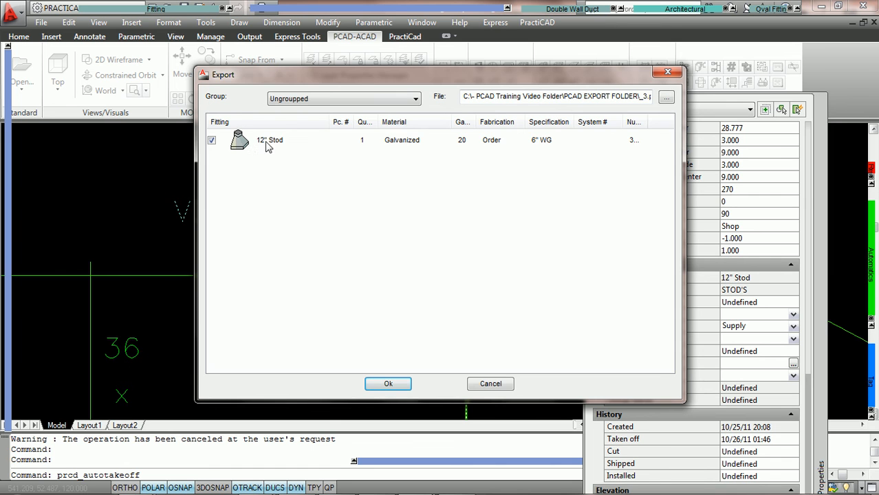
drag(325, 82, 219, 89)
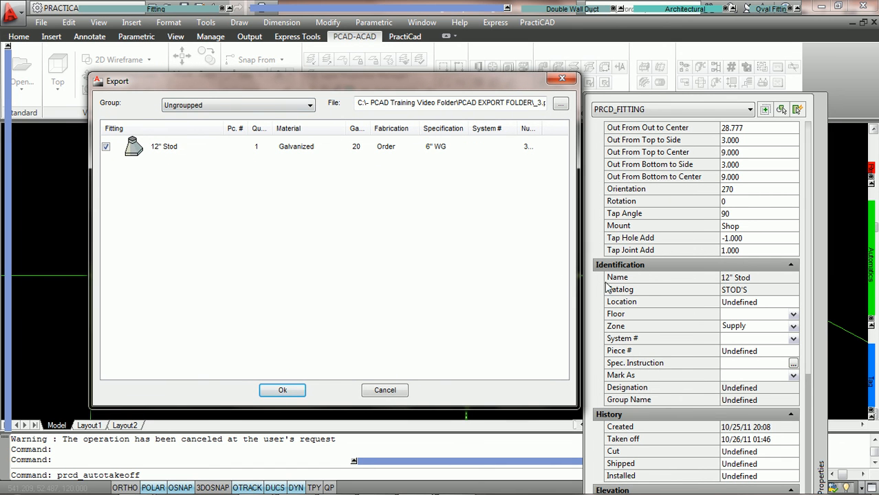